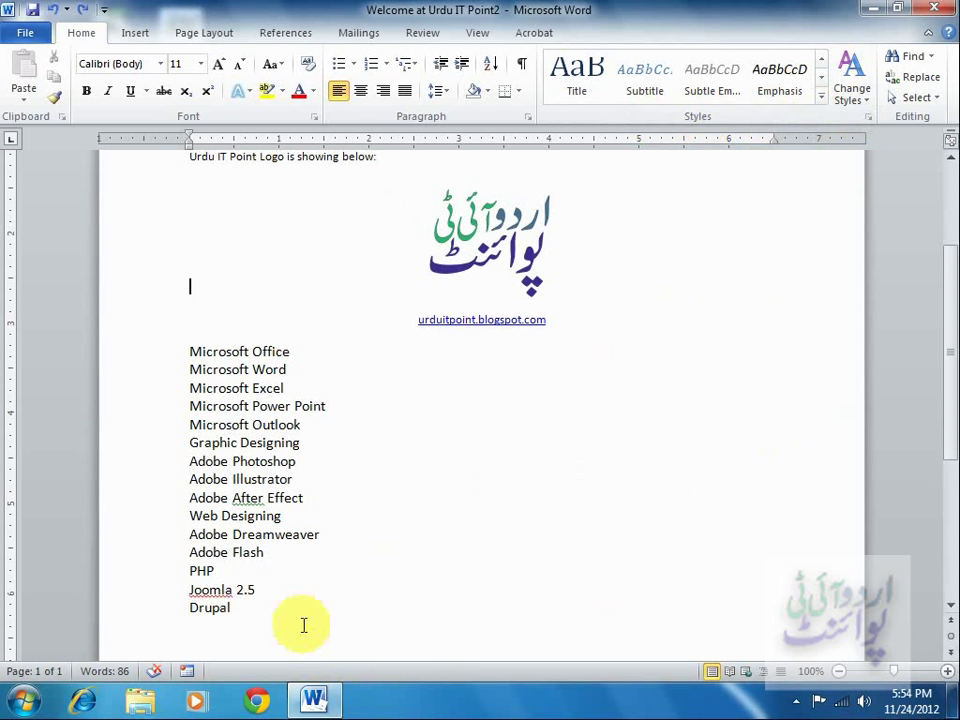
Select the 15-line software list from Microsoft Office down to Drupal.
{"action": "left_click_drag", "start_coordinate": [191, 352], "coordinate": [256, 605]}
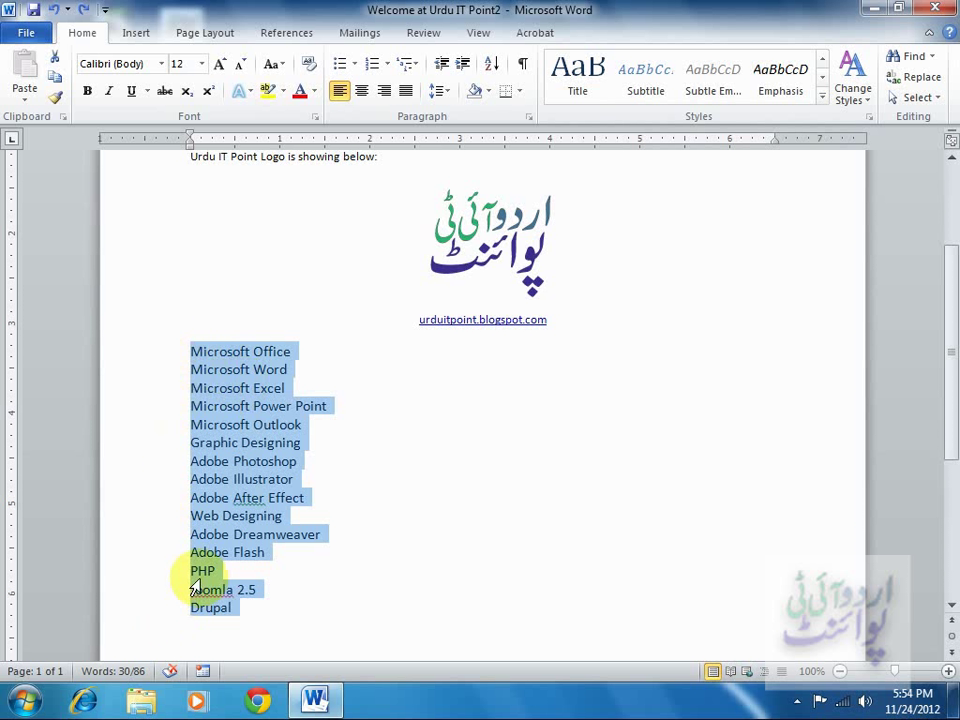
Give the 15 software topics round bullets and adjust the list's indent from the margin.
{"action": "left_click", "coordinate": [340, 66]}
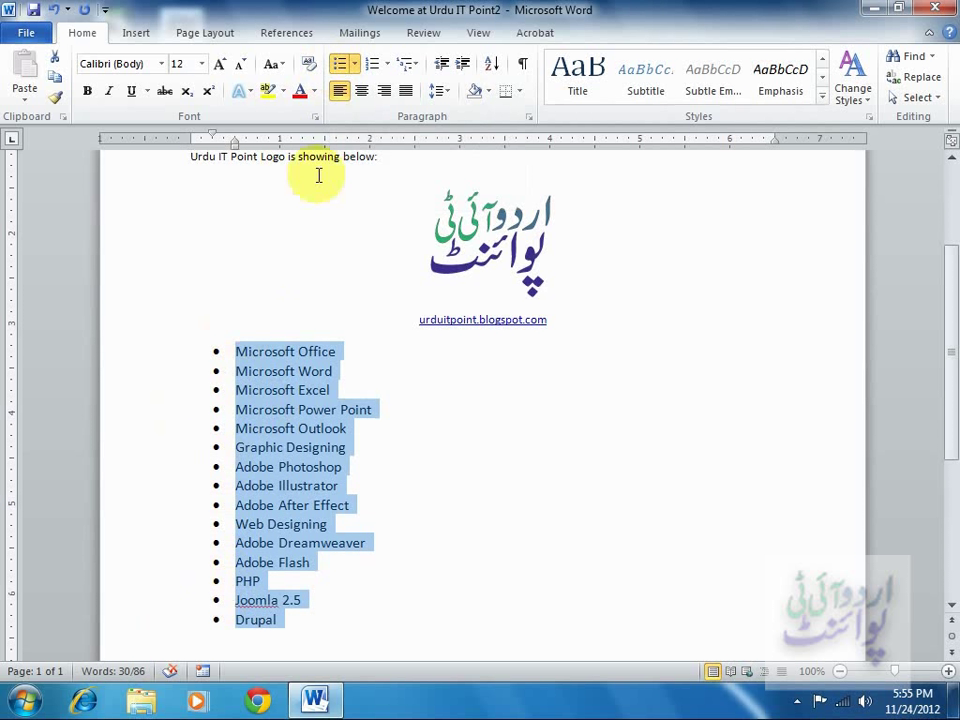
{"action": "left_click", "coordinate": [340, 66]}
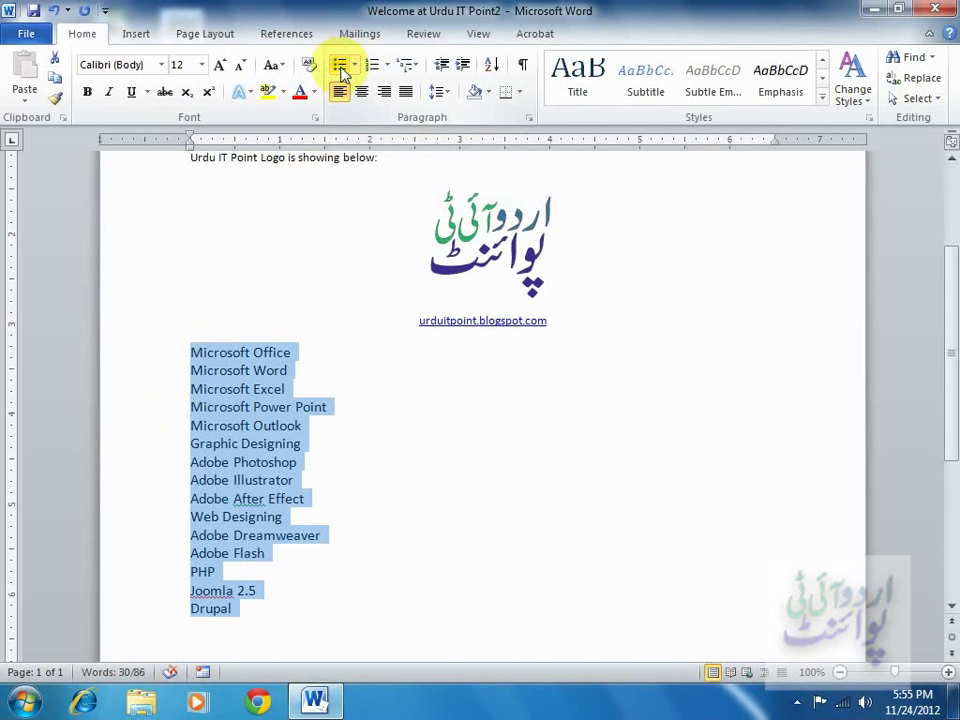
{"action": "left_click", "coordinate": [340, 66]}
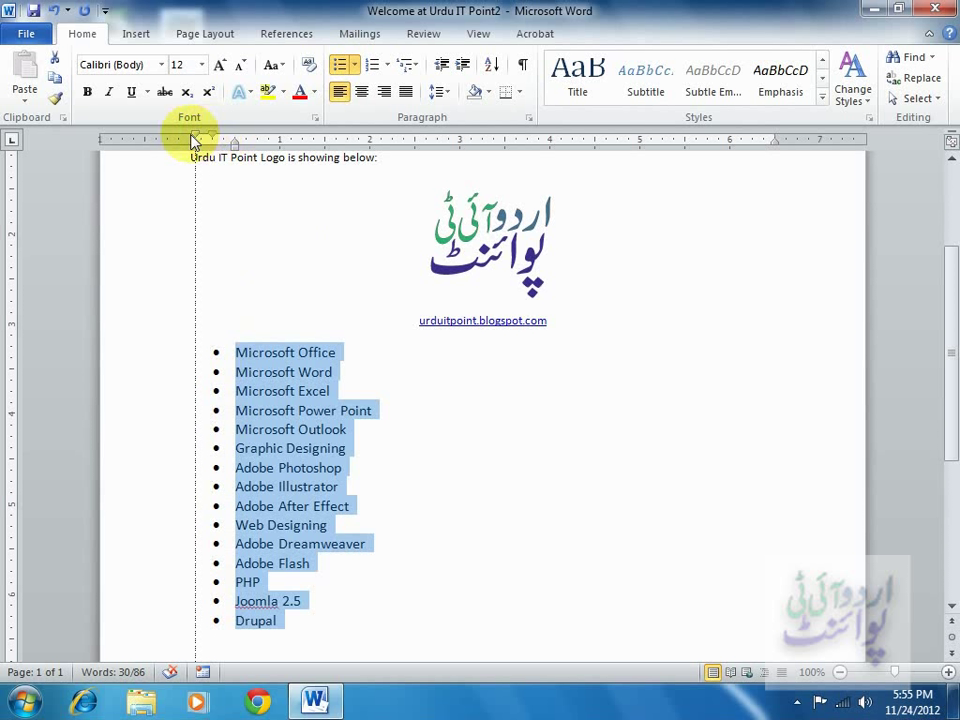
{"action": "mouse_move", "coordinate": [213, 140]}
{"action": "left_mouse_down"}
{"action": "mouse_move", "coordinate": [193, 140]}
{"action": "mouse_move", "coordinate": [214, 140]}
{"action": "left_mouse_up"}
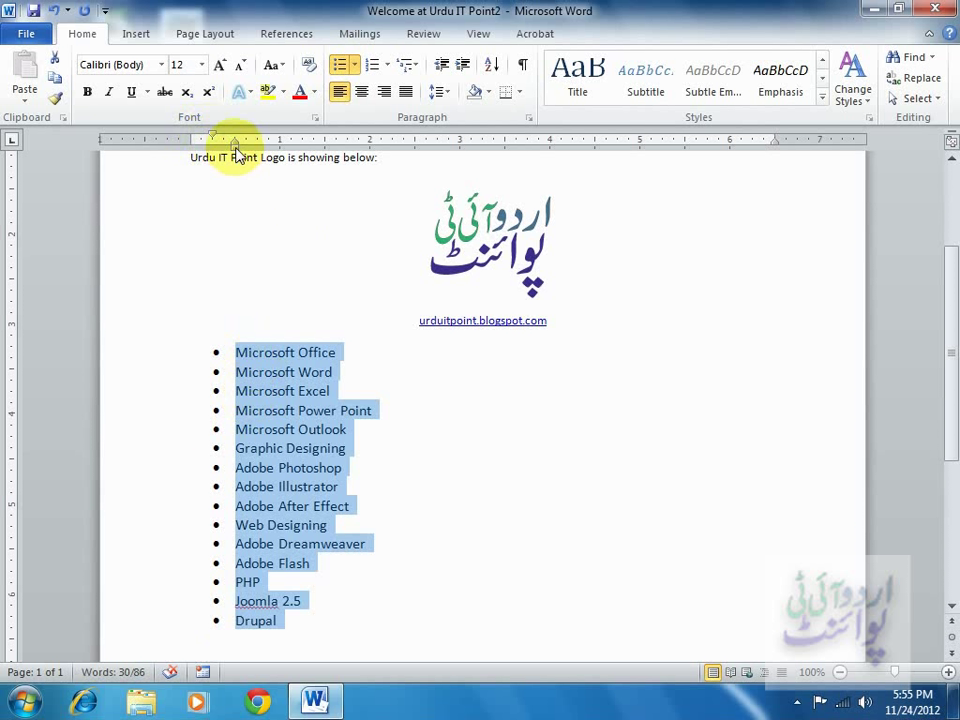
{"action": "mouse_move", "coordinate": [234, 148]}
{"action": "left_mouse_down"}
{"action": "mouse_move", "coordinate": [219, 157]}
{"action": "mouse_move", "coordinate": [237, 155]}
{"action": "left_mouse_up"}
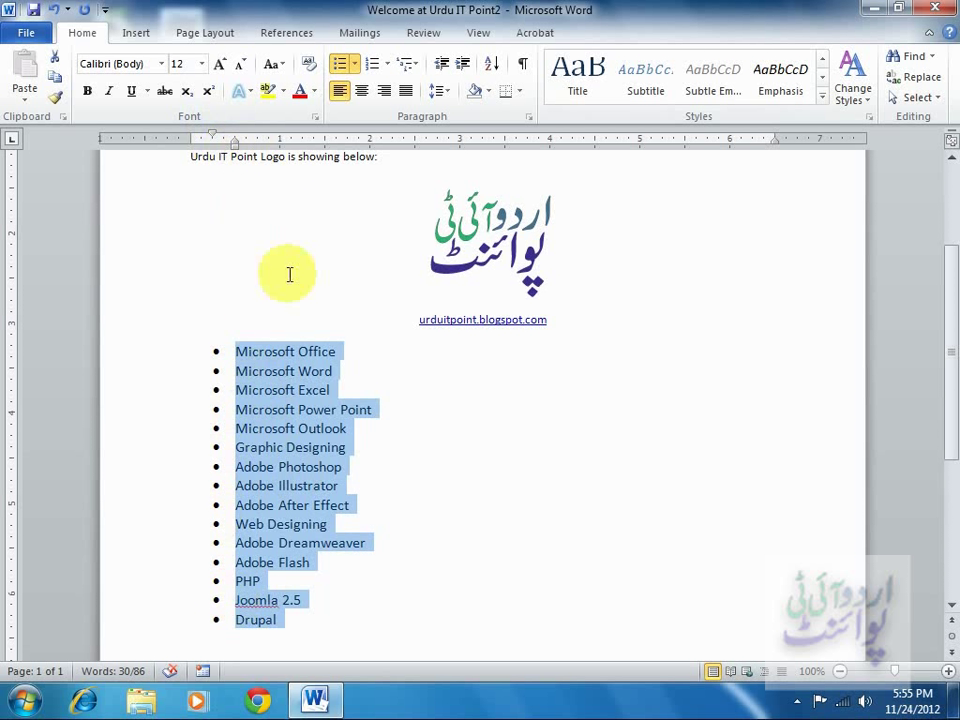
Replace the round bullets with check-mark bullets on all 15 items.
{"action": "left_click", "coordinate": [356, 66]}
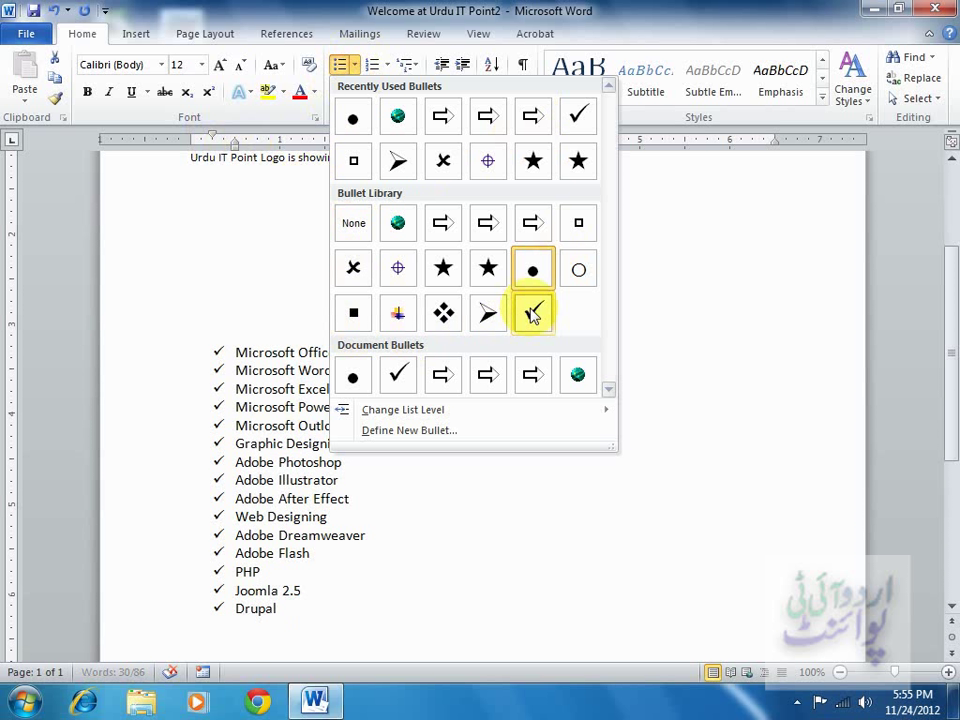
{"action": "left_click", "coordinate": [533, 314]}
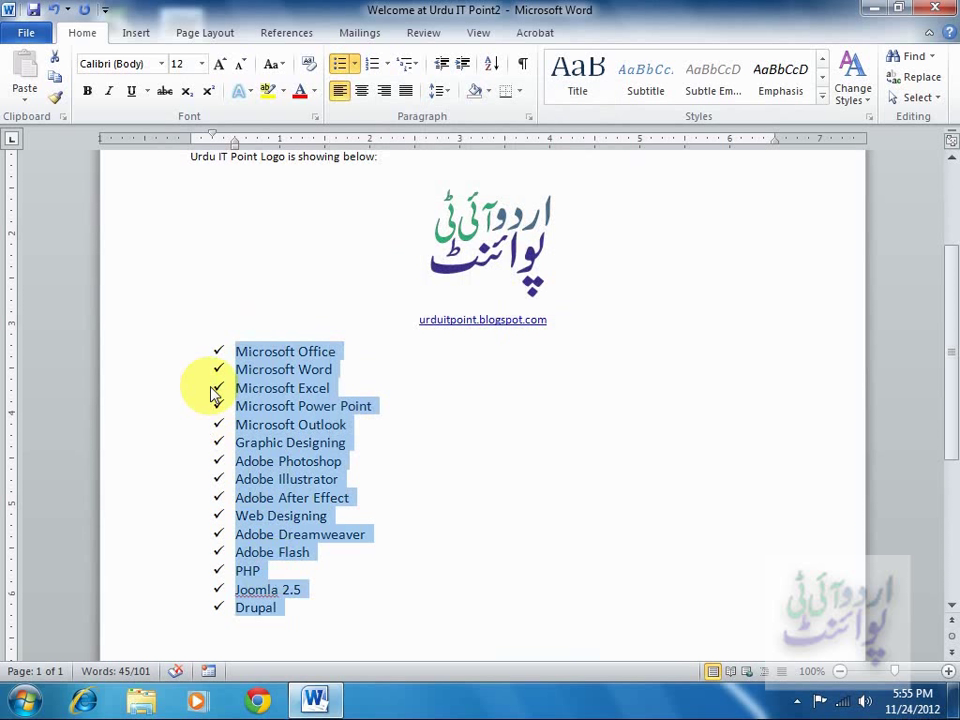
{"action": "left_click", "coordinate": [354, 65]}
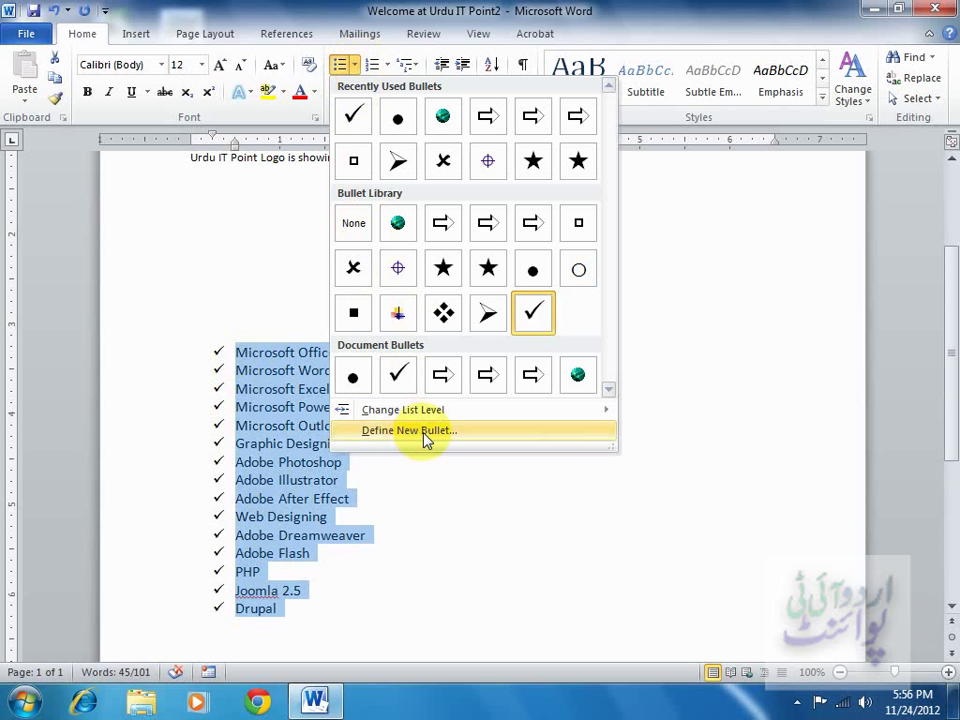
Define a new bullet using the Wingdings pointing-hand symbol.
{"action": "left_click", "coordinate": [426, 440]}
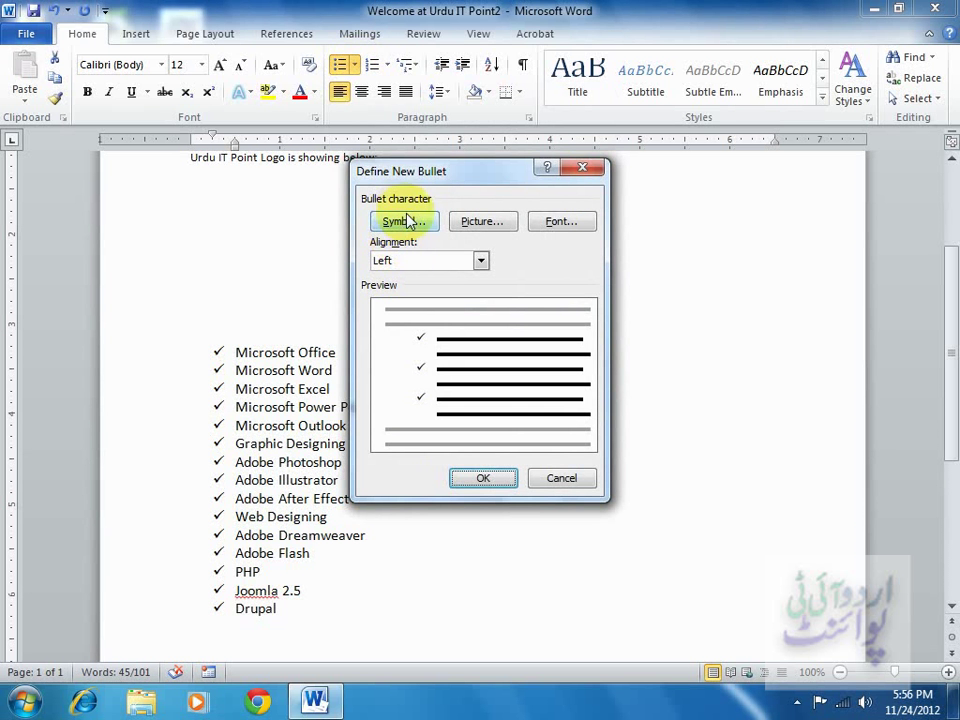
{"action": "left_click", "coordinate": [407, 220]}
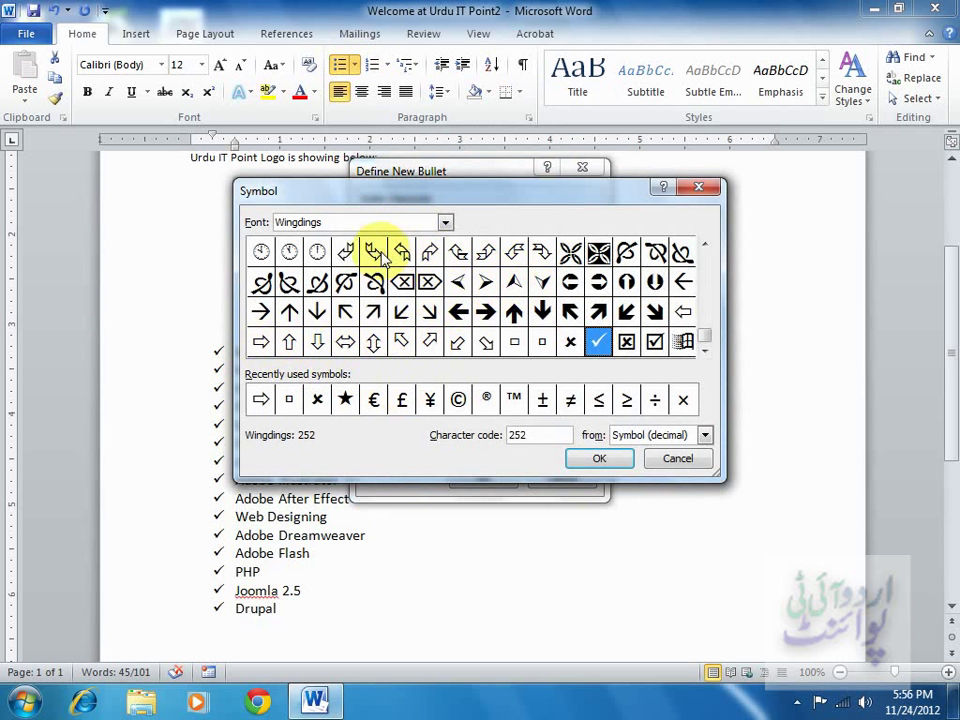
{"action": "left_click", "coordinate": [446, 222]}
{"action": "left_click", "coordinate": [389, 311]}
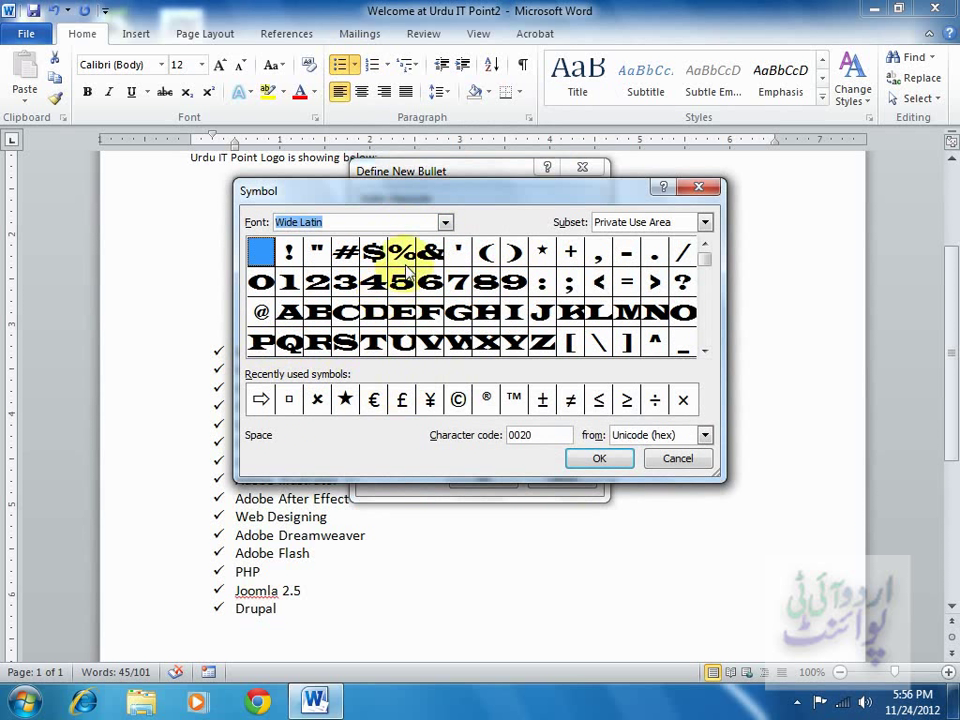
{"action": "left_click", "coordinate": [708, 340]}
{"action": "left_click", "coordinate": [708, 343]}
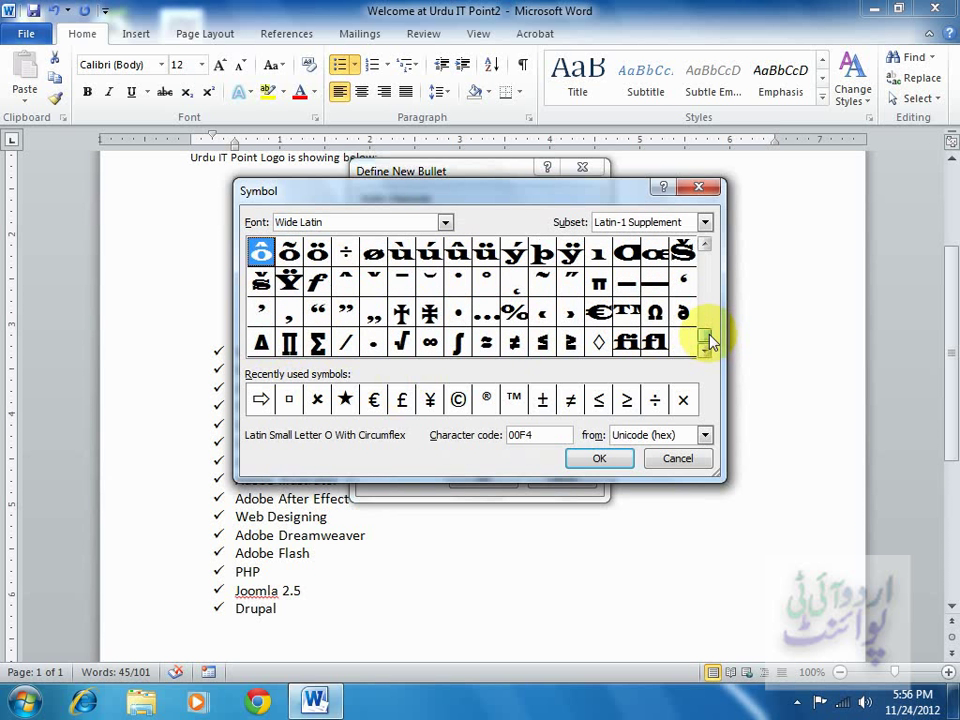
{"action": "left_click", "coordinate": [446, 222]}
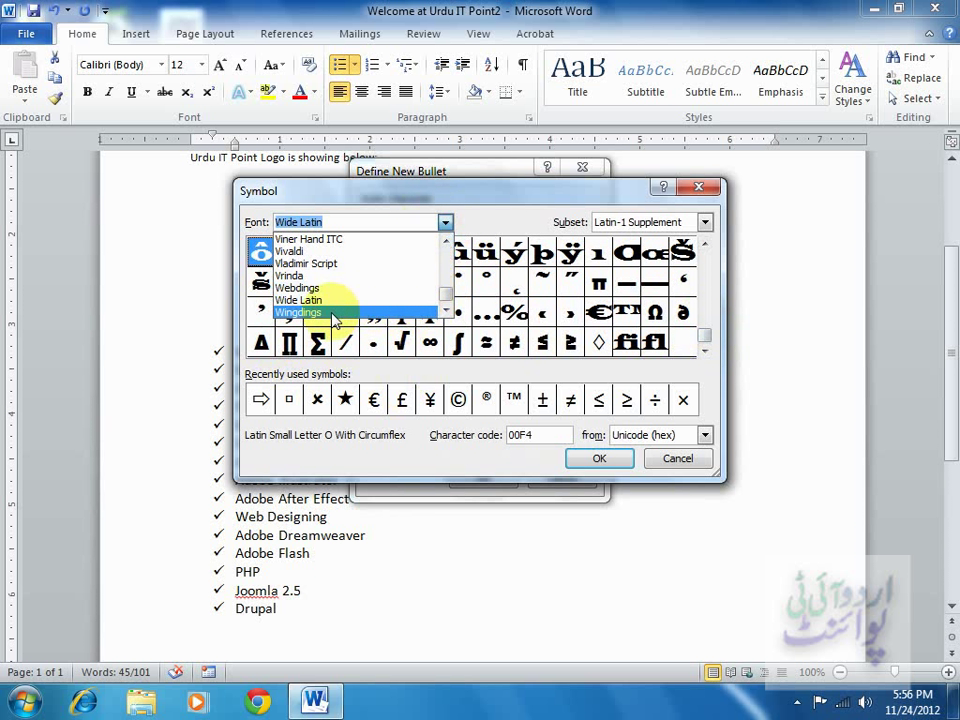
{"action": "left_click", "coordinate": [335, 313]}
{"action": "left_click", "coordinate": [705, 352]}
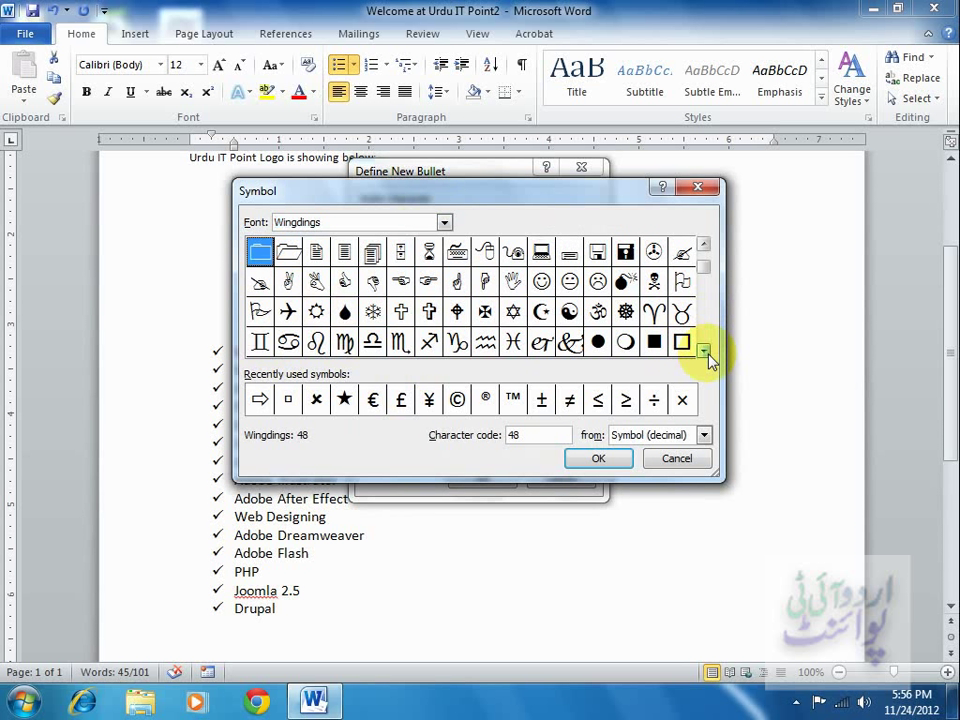
{"action": "left_click", "coordinate": [706, 353]}
{"action": "left_click", "coordinate": [428, 250]}
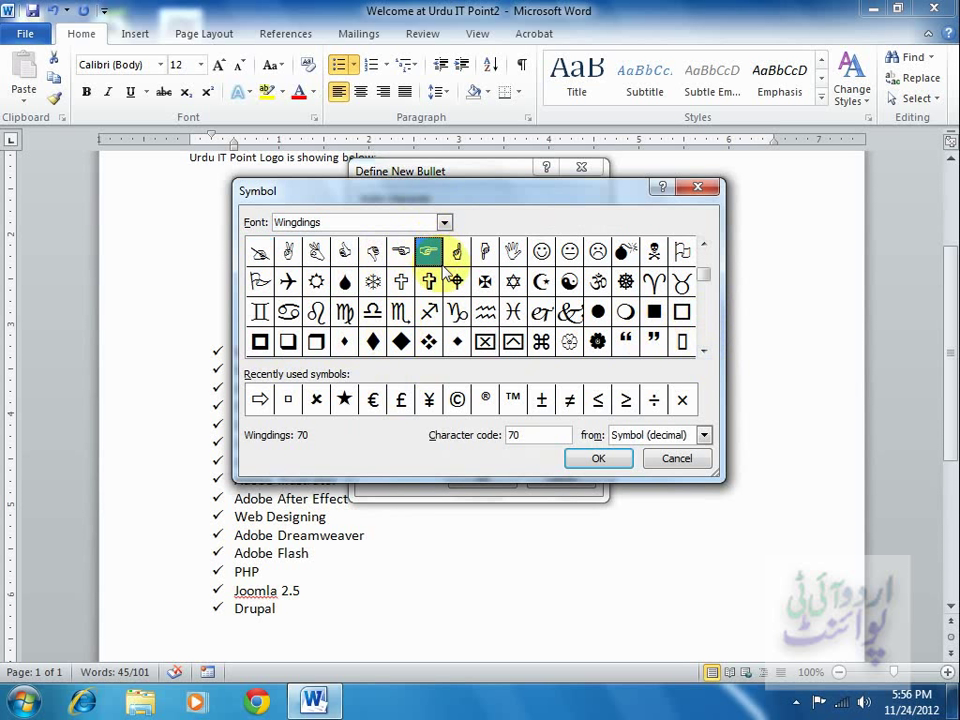
{"action": "left_click", "coordinate": [600, 459]}
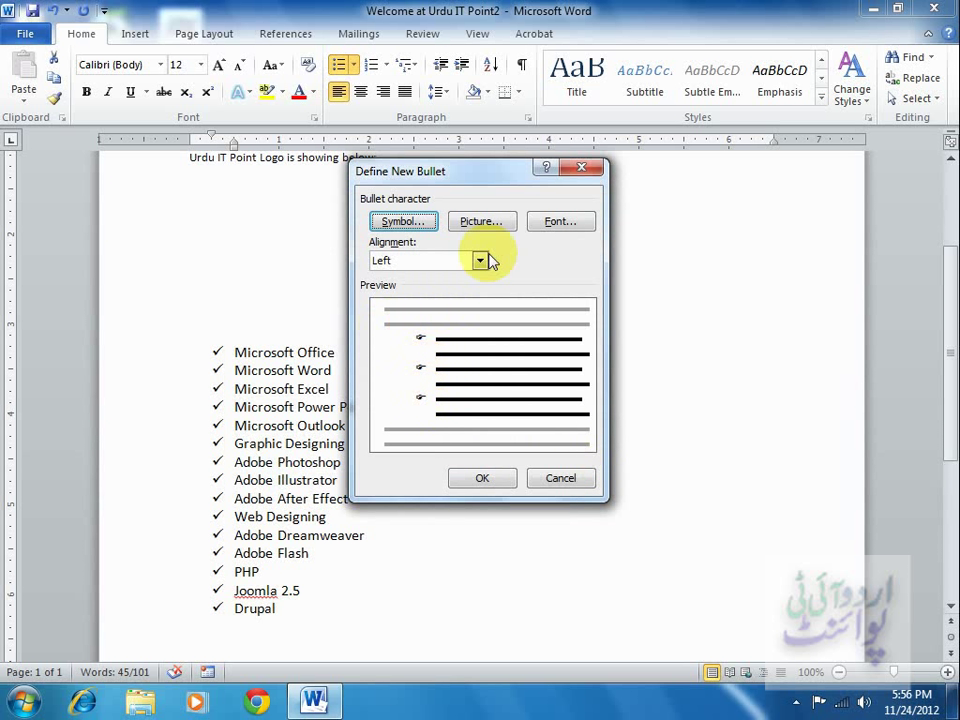
Set the pointing-hand bullet to size 16, apply it, and shift bullets toward the margin.
{"action": "left_click", "coordinate": [557, 222]}
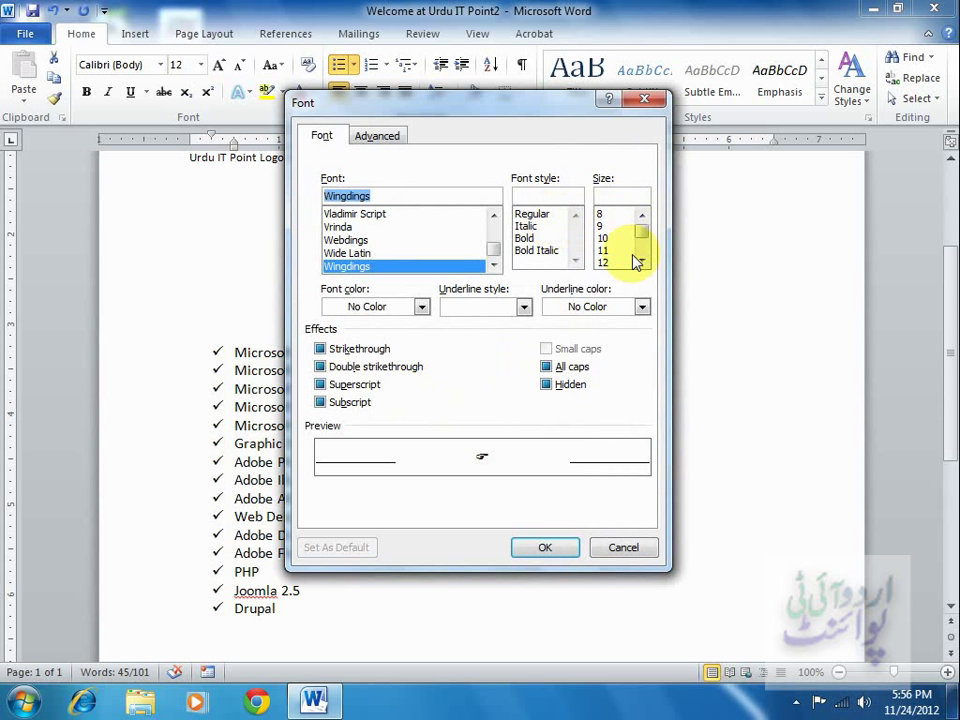
{"action": "left_click", "coordinate": [641, 260]}
{"action": "left_click", "coordinate": [642, 261]}
{"action": "left_click", "coordinate": [612, 263]}
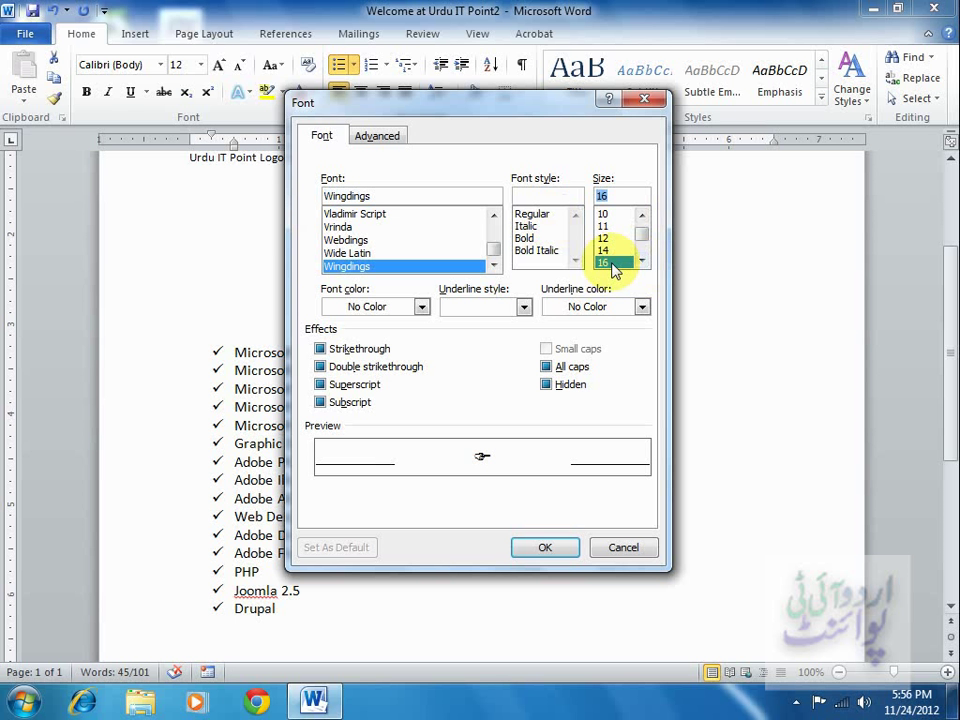
{"action": "left_click", "coordinate": [528, 548]}
{"action": "left_click", "coordinate": [486, 478]}
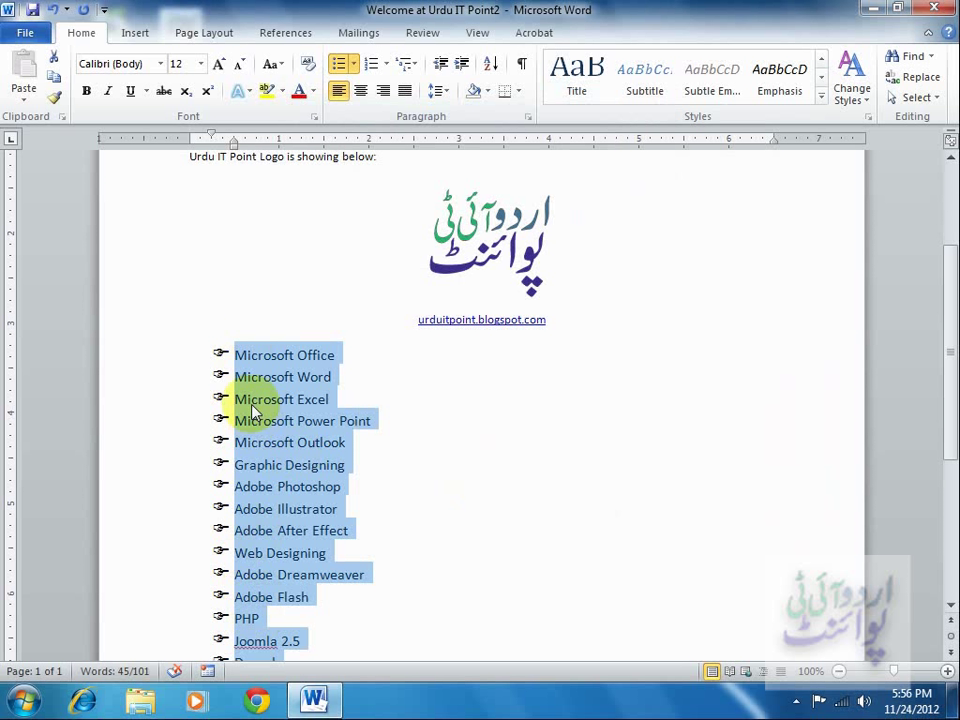
{"action": "mouse_move", "coordinate": [212, 138]}
{"action": "left_mouse_down"}
{"action": "mouse_move", "coordinate": [203, 140]}
{"action": "mouse_move", "coordinate": [213, 138]}
{"action": "left_mouse_up"}
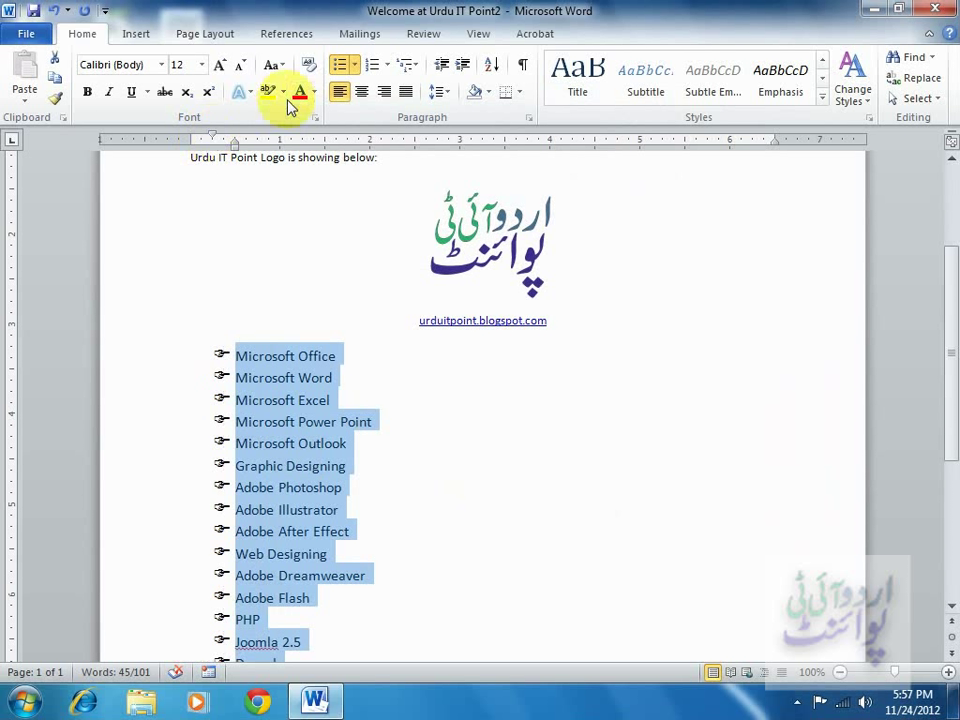
Start a new custom bullet and browse the Picture Bullet gallery.
{"action": "left_click", "coordinate": [355, 65]}
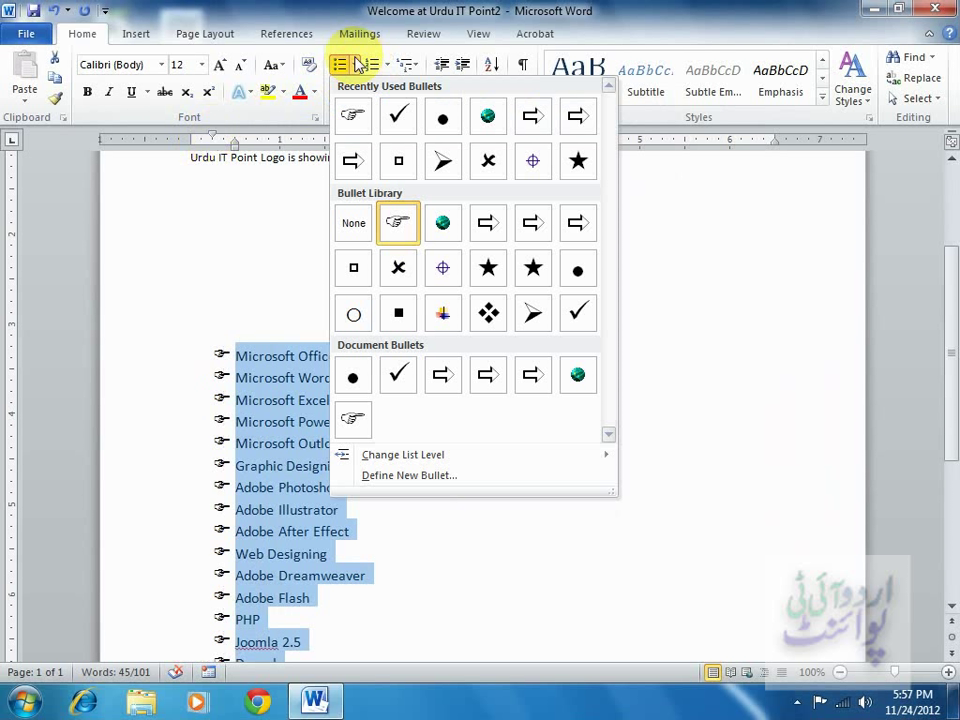
{"action": "left_click", "coordinate": [409, 477]}
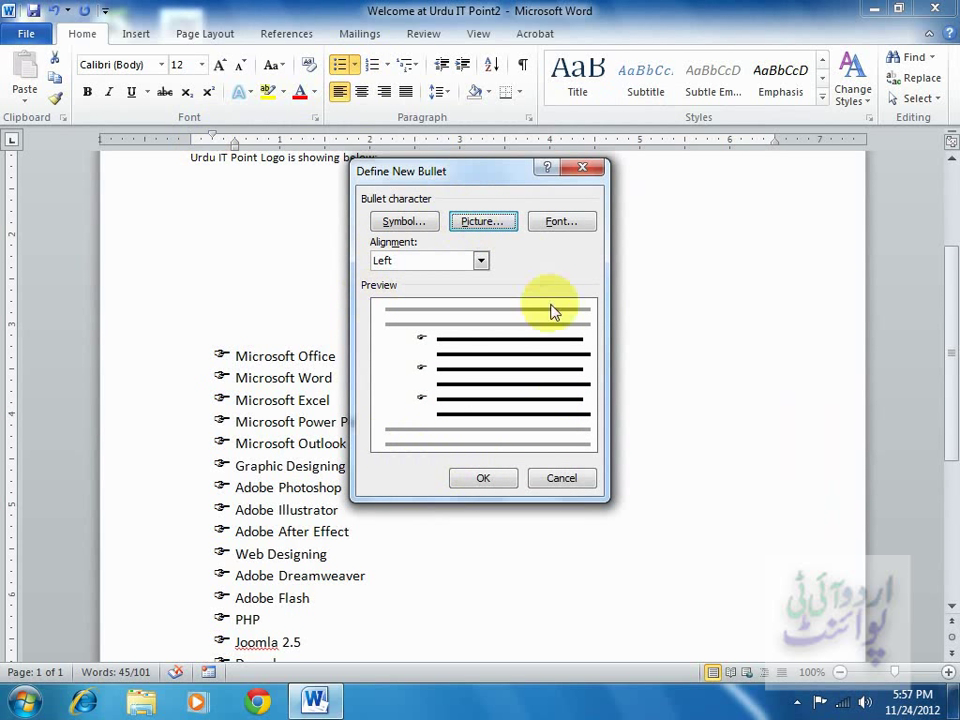
{"action": "left_click", "coordinate": [479, 224]}
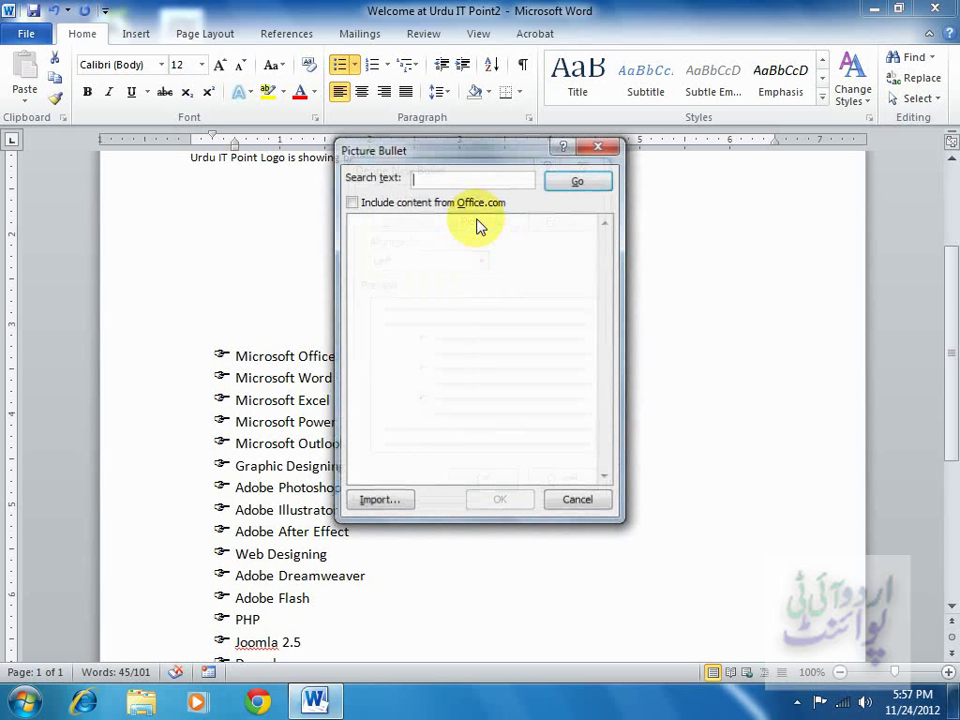
{"action": "left_click", "coordinate": [607, 480]}
{"action": "left_click", "coordinate": [607, 480]}
{"action": "left_click", "coordinate": [607, 480]}
{"action": "left_click", "coordinate": [607, 480]}
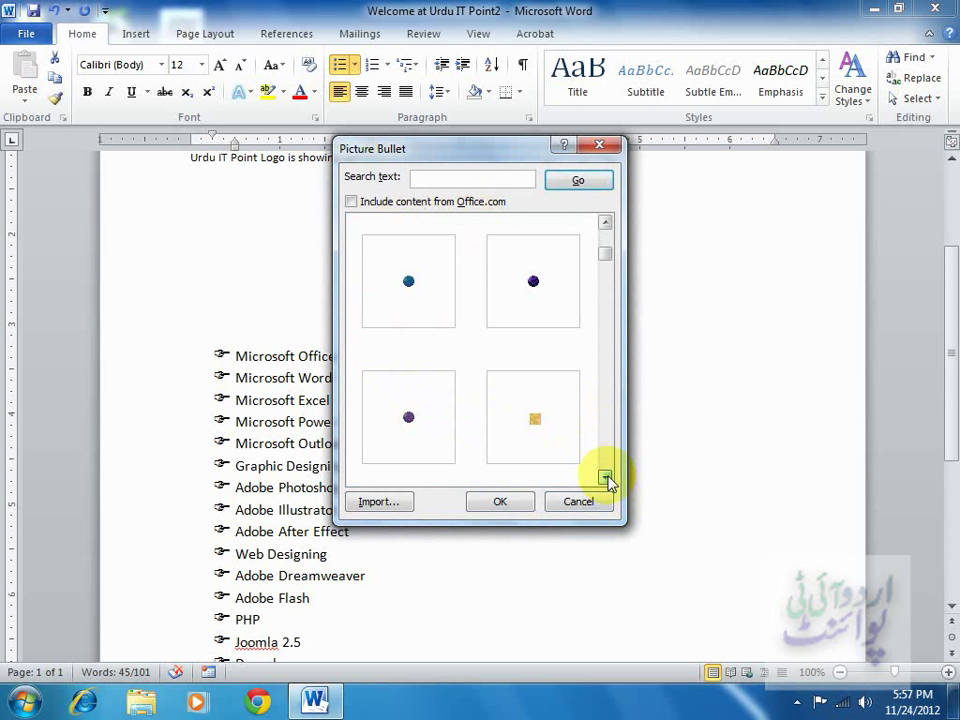
{"action": "left_click", "coordinate": [607, 480]}
{"action": "left_click", "coordinate": [607, 480]}
{"action": "left_click", "coordinate": [607, 480]}
{"action": "left_click", "coordinate": [607, 480]}
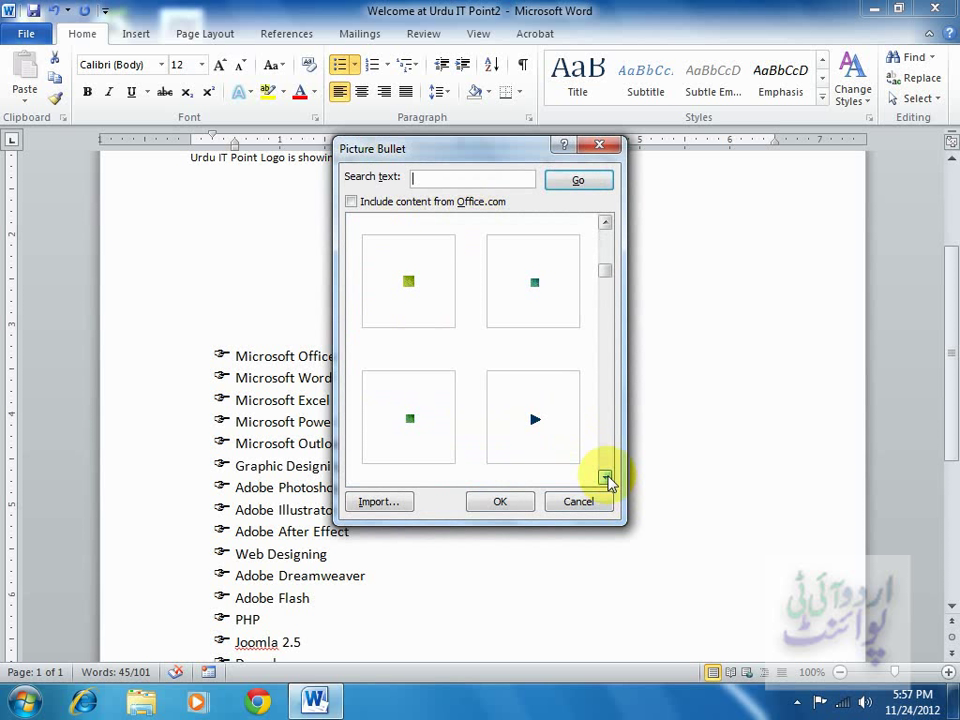
{"action": "left_click", "coordinate": [607, 480]}
{"action": "left_click", "coordinate": [607, 480]}
{"action": "left_click", "coordinate": [607, 480]}
{"action": "left_click", "coordinate": [607, 480]}
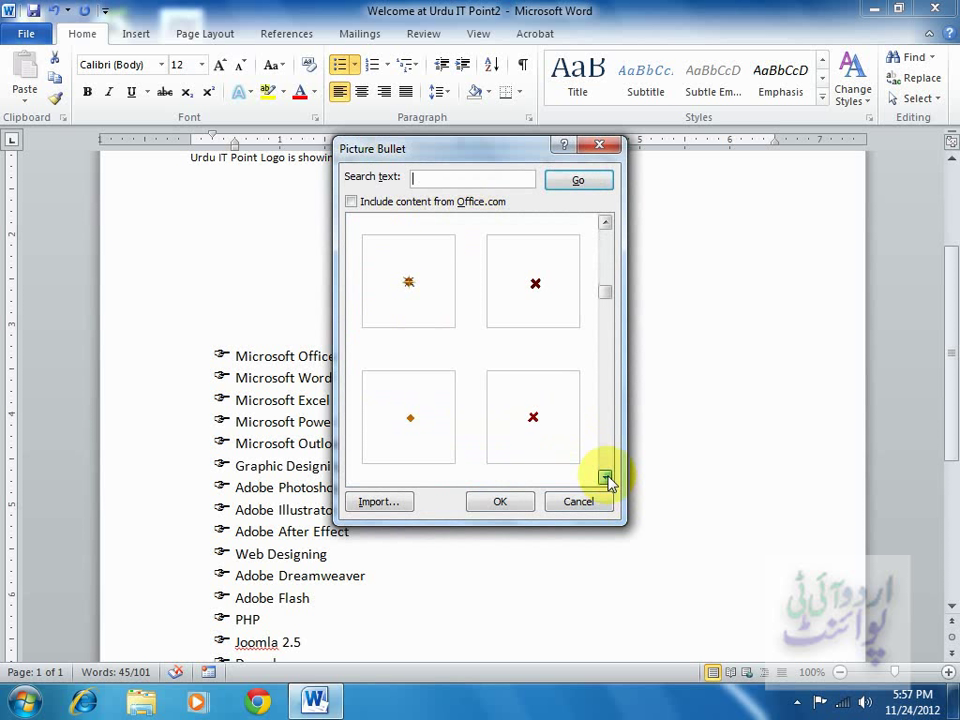
{"action": "left_click", "coordinate": [607, 480]}
{"action": "left_click", "coordinate": [607, 480]}
{"action": "left_click", "coordinate": [607, 480]}
{"action": "left_click", "coordinate": [607, 480]}
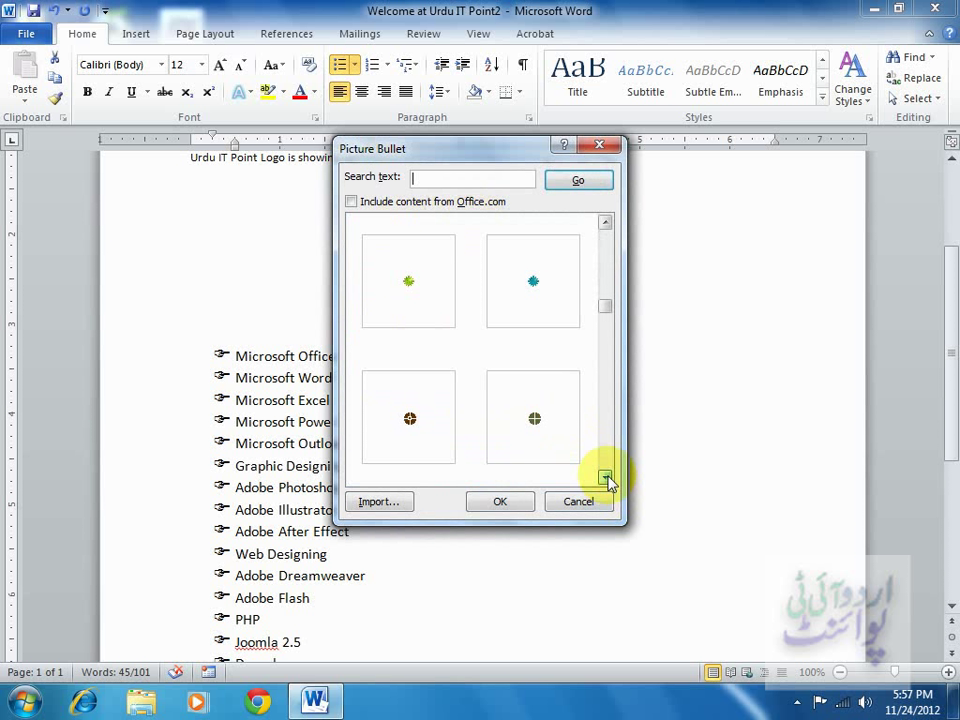
{"action": "left_click", "coordinate": [607, 480]}
{"action": "left_click", "coordinate": [607, 480]}
{"action": "left_click", "coordinate": [607, 480]}
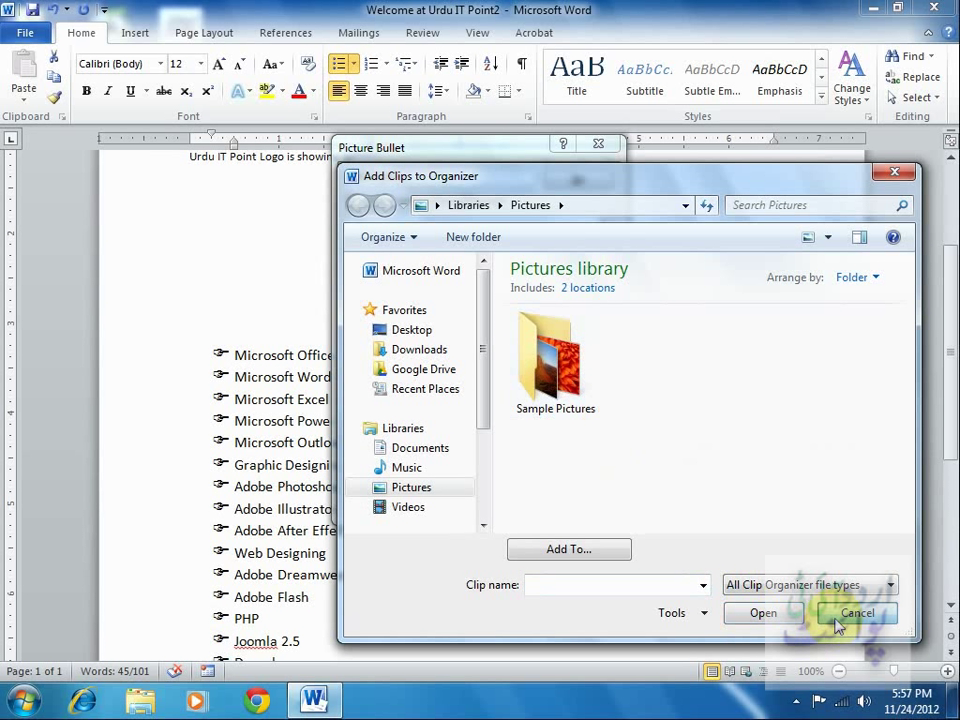
Choose the small green dot picture bullet and apply it to the list.
{"action": "left_click", "coordinate": [837, 616]}
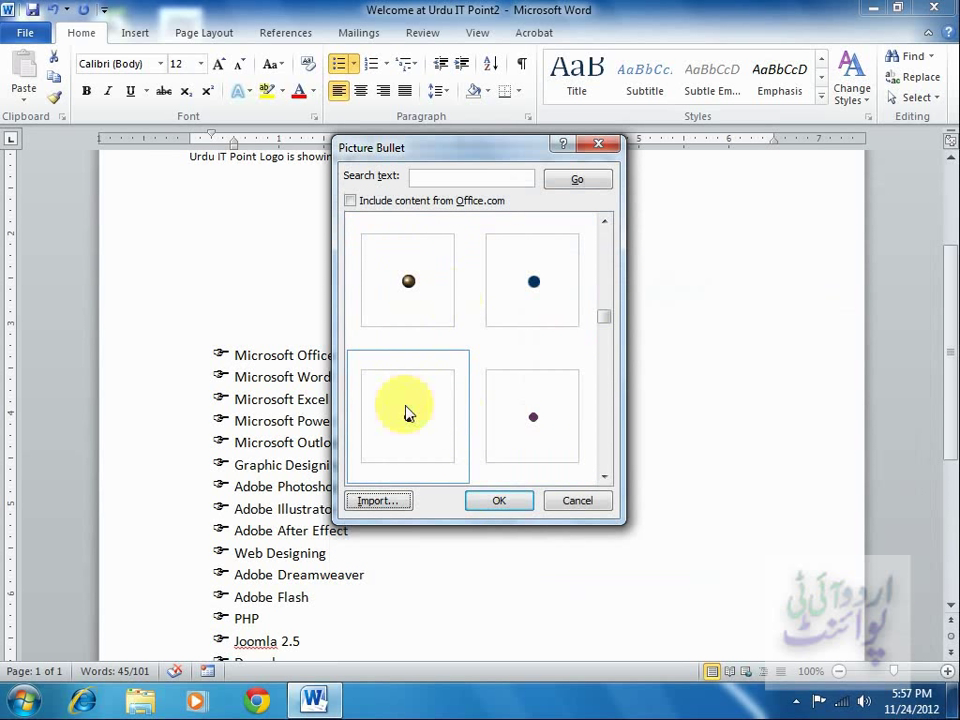
{"action": "left_click", "coordinate": [605, 477]}
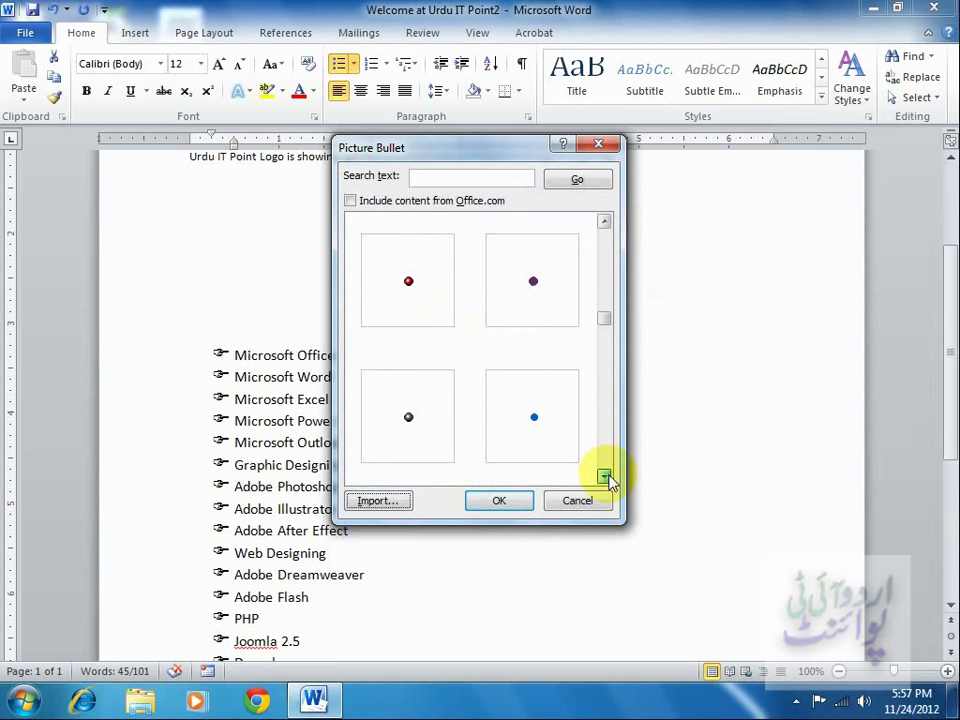
{"action": "left_click", "coordinate": [605, 477]}
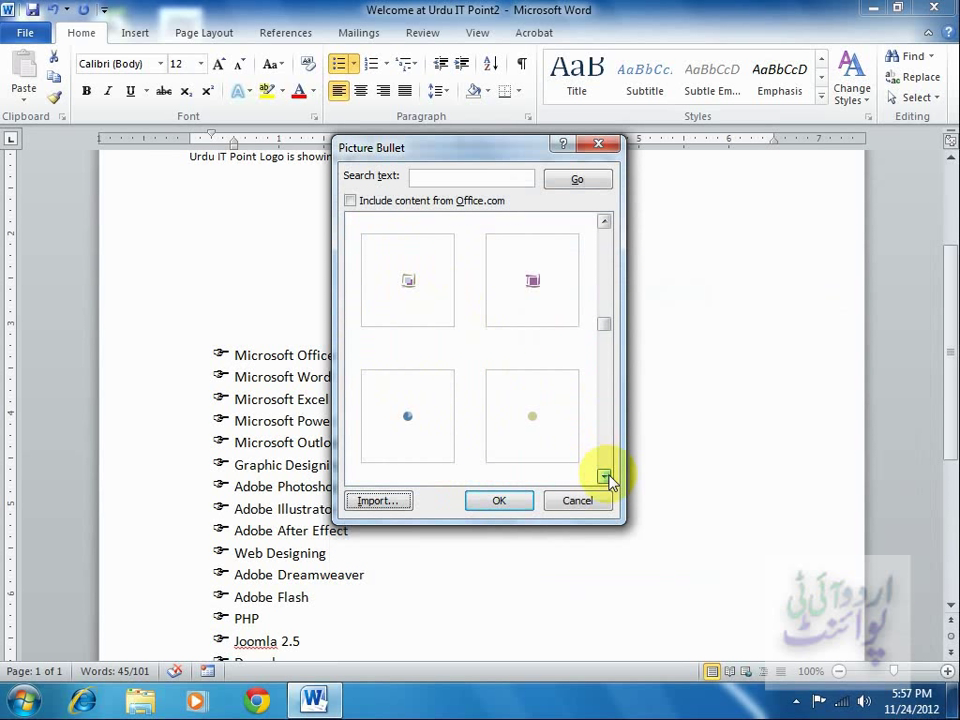
{"action": "left_click", "coordinate": [535, 425]}
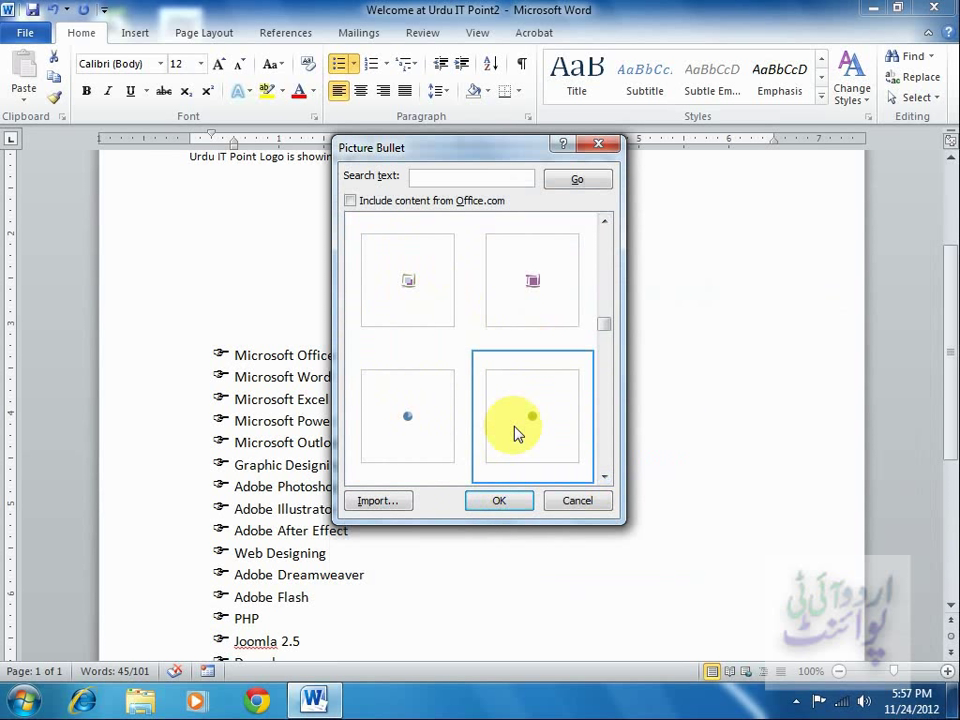
{"action": "left_click", "coordinate": [503, 507]}
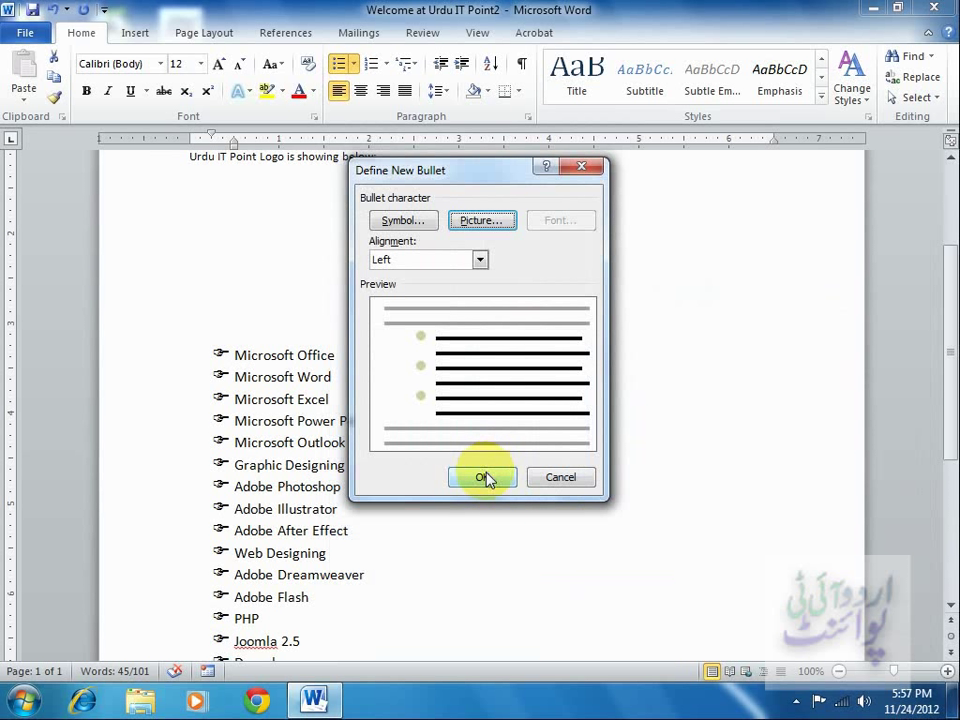
{"action": "left_click", "coordinate": [486, 478]}
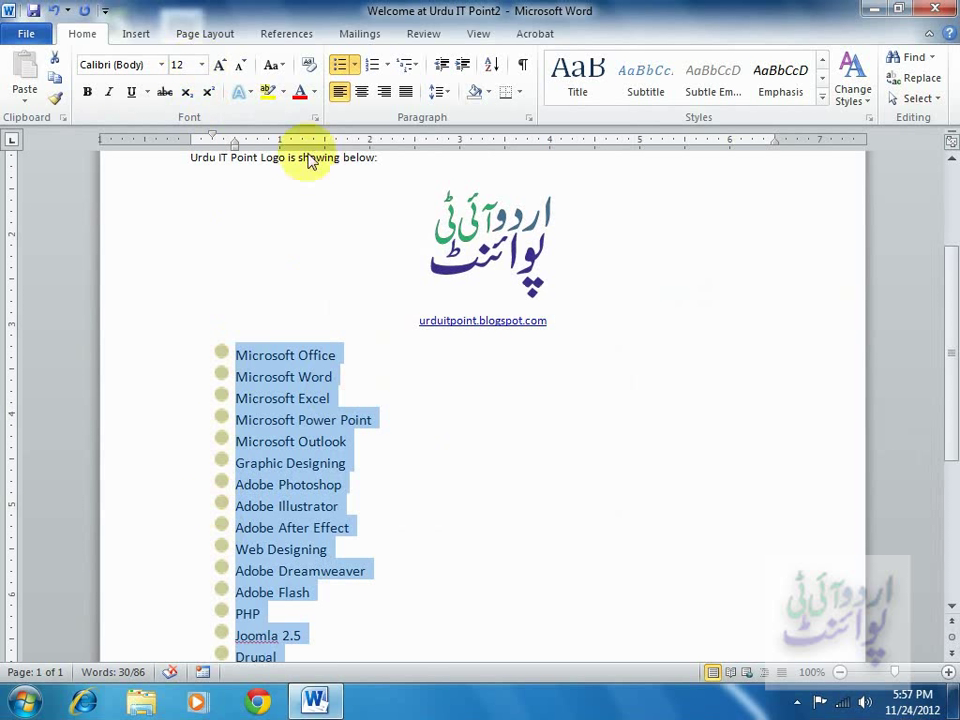
Replace the bullets with numbering, trying the 1) 2) 3) format and aligning double-digit items.
{"action": "left_click", "coordinate": [340, 66]}
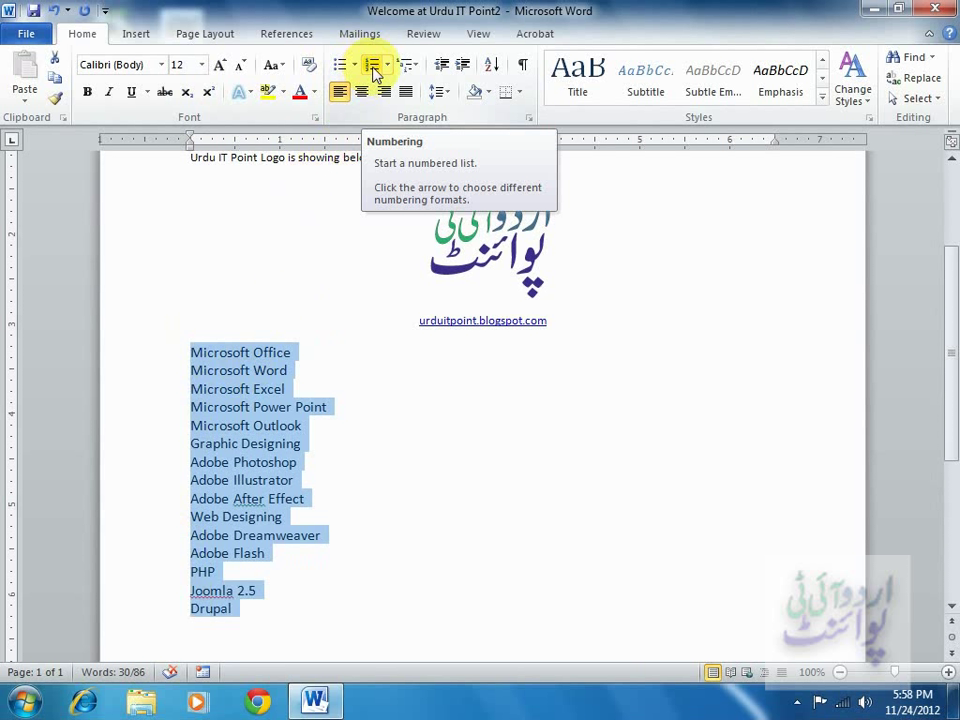
{"action": "left_click", "coordinate": [372, 66]}
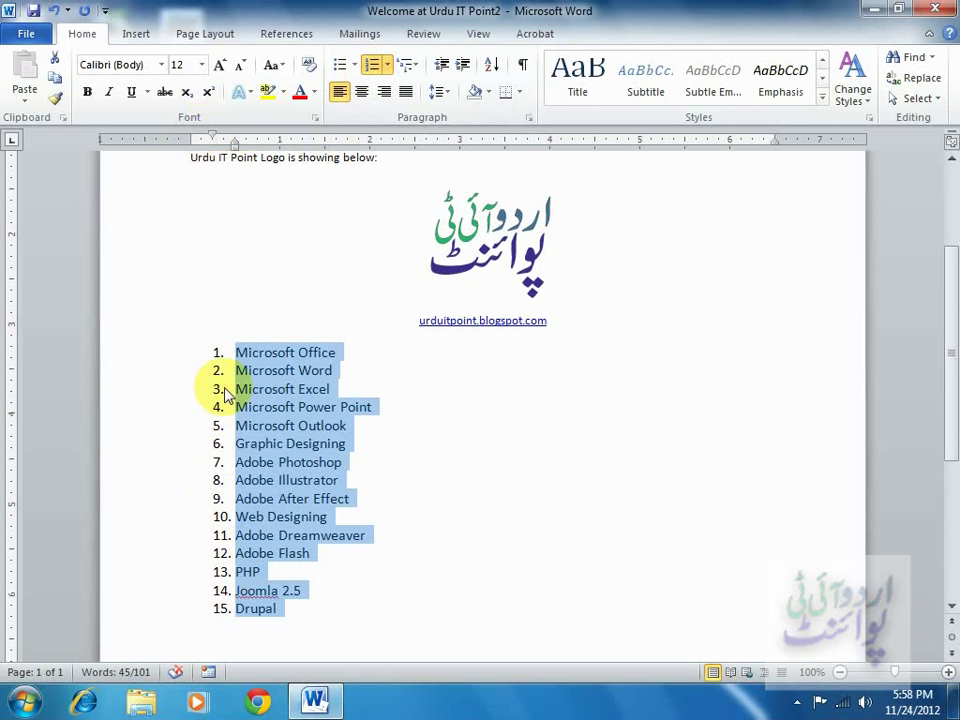
{"action": "left_click", "coordinate": [389, 66]}
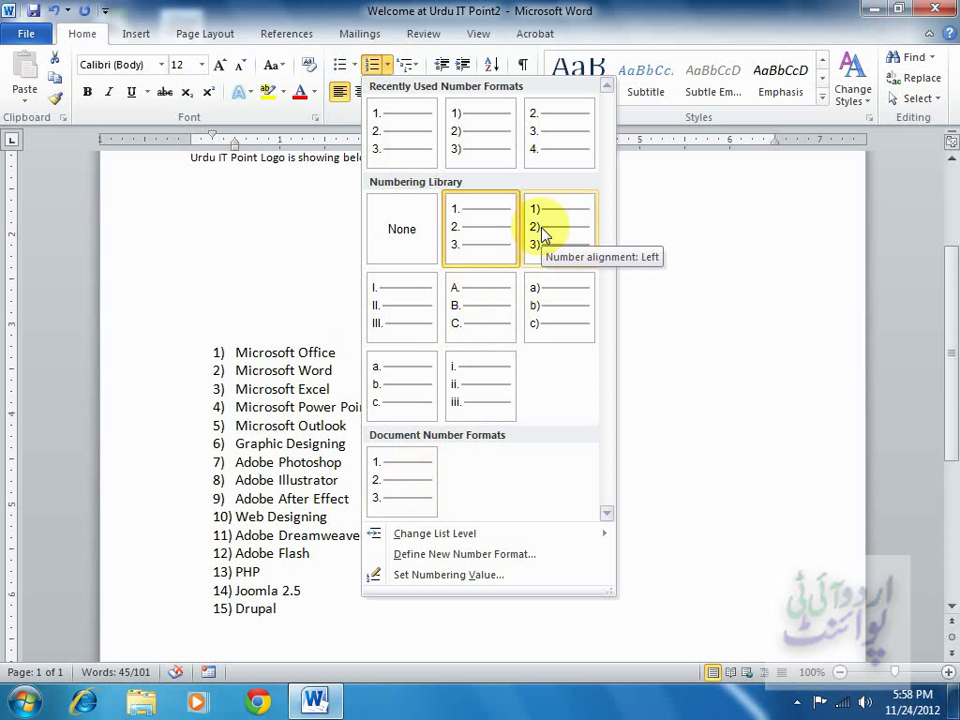
{"action": "left_click", "coordinate": [544, 234]}
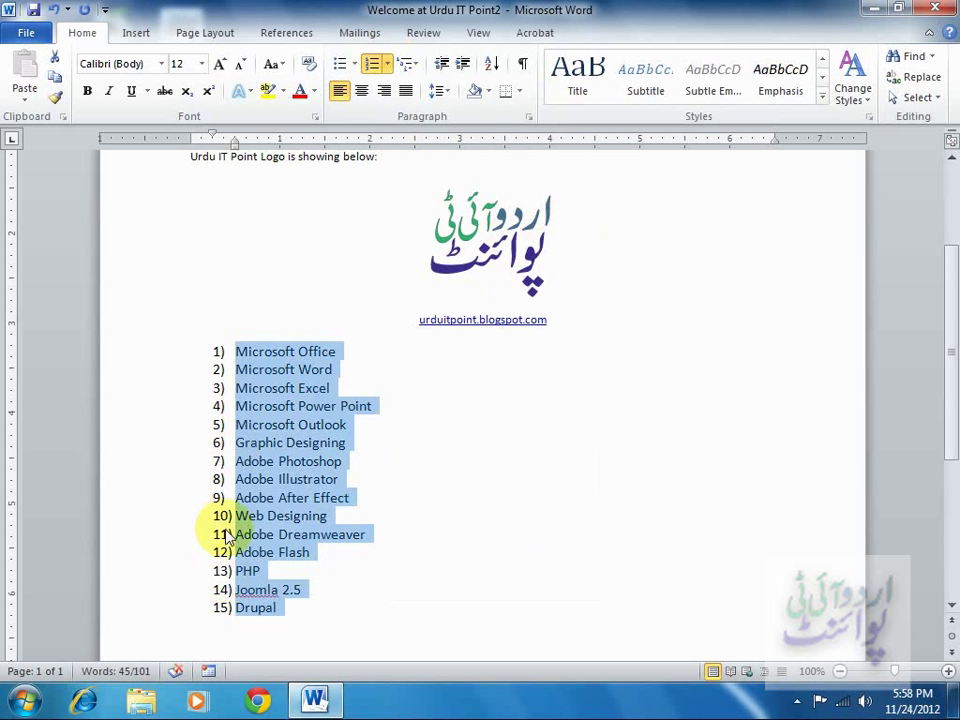
{"action": "left_click", "coordinate": [387, 65]}
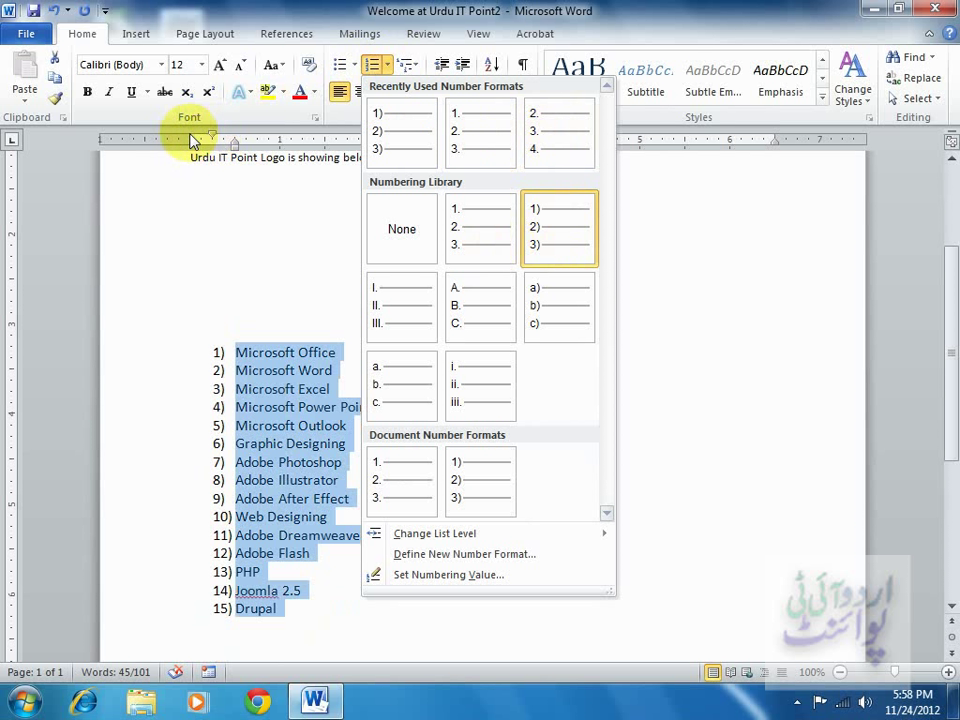
{"action": "left_click", "coordinate": [557, 155]}
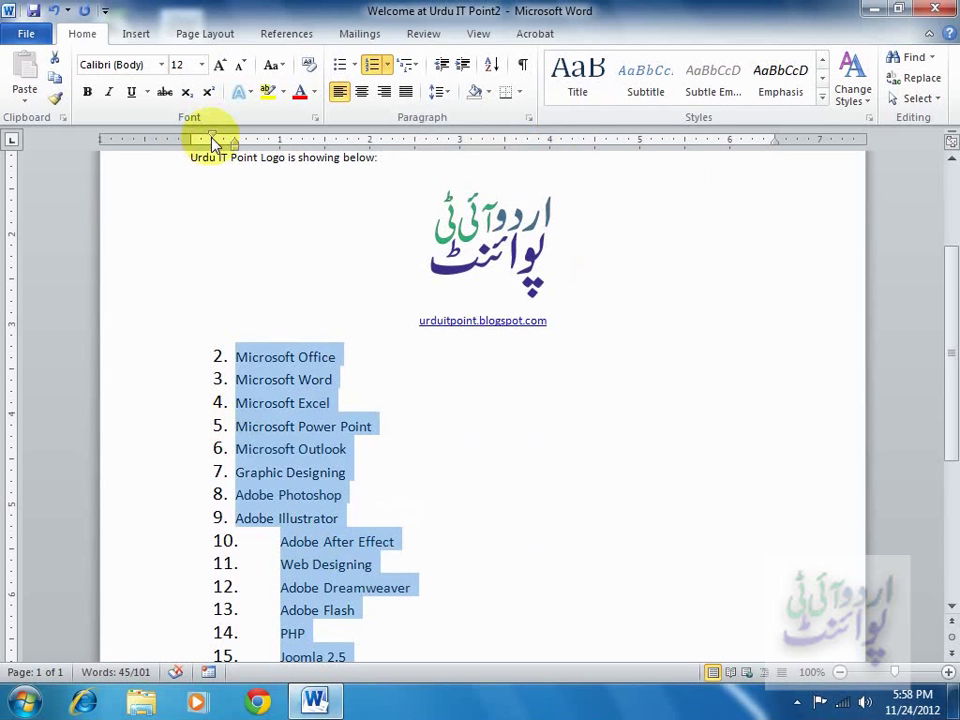
{"action": "left_click_drag", "start_coordinate": [211, 140], "coordinate": [203, 140]}
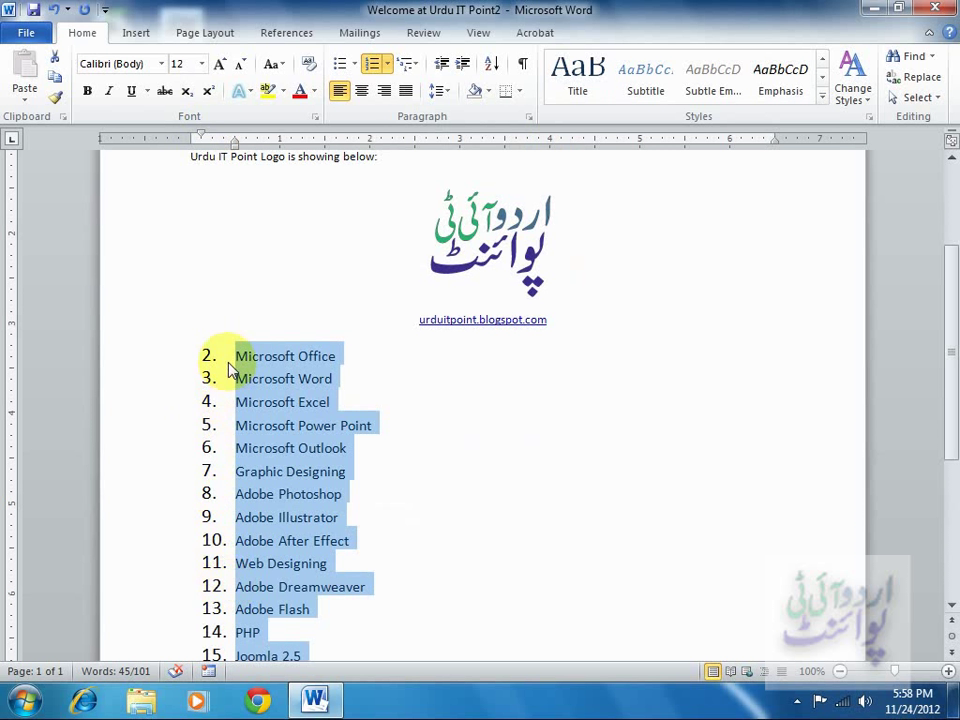
Try lowercase roman numerals, then settle on 1. 2. 3. numbering with items 10–15 aligned.
{"action": "left_click", "coordinate": [388, 65]}
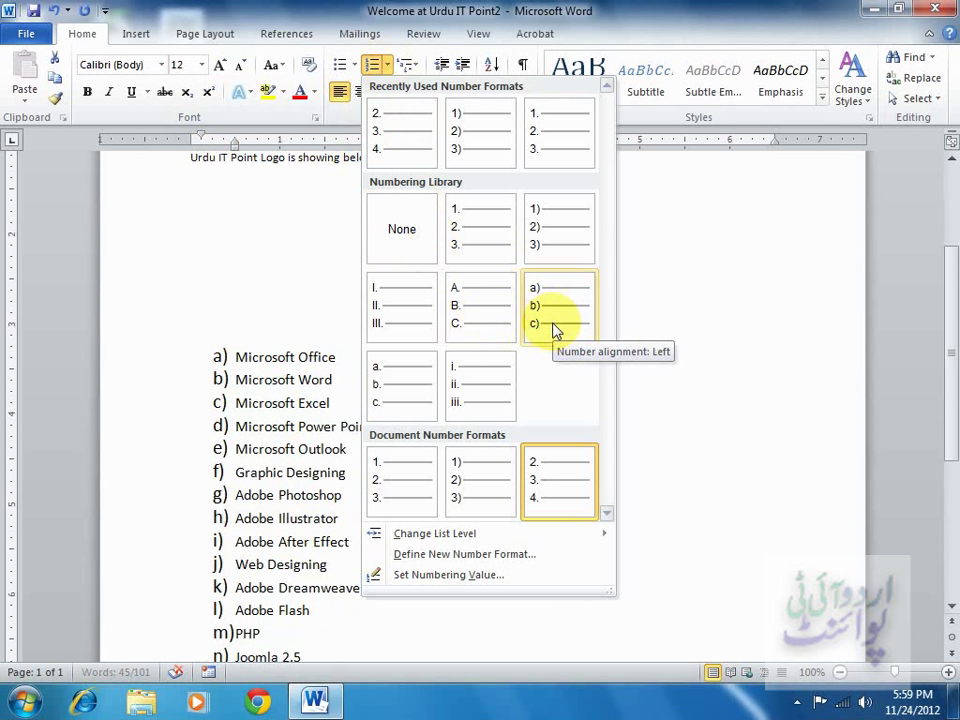
{"action": "left_click", "coordinate": [501, 395]}
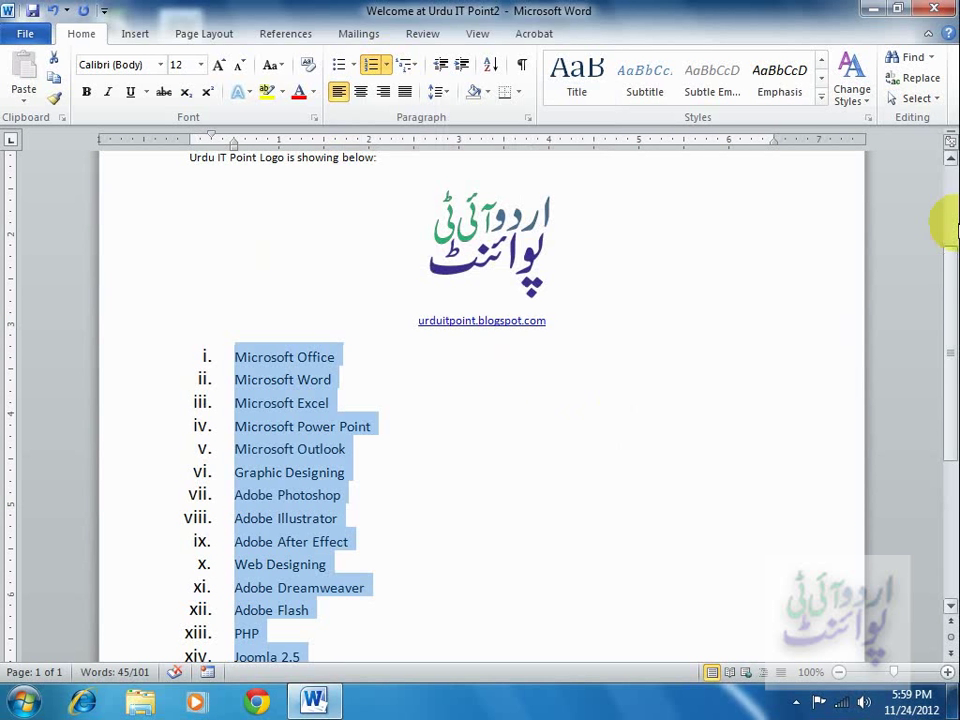
{"action": "left_click_drag", "start_coordinate": [951, 297], "coordinate": [945, 343]}
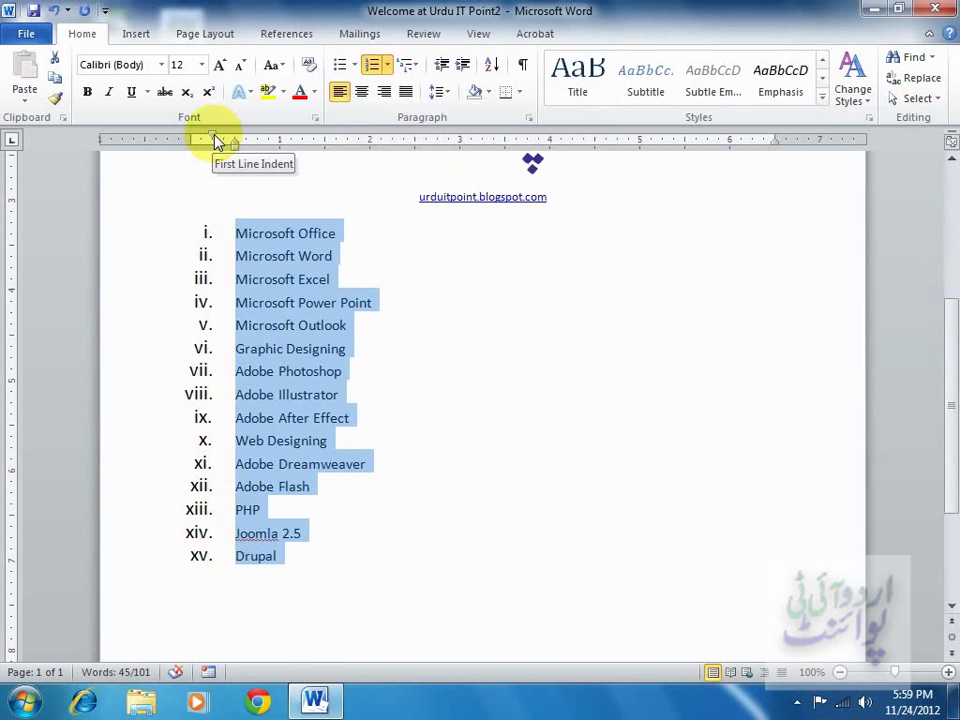
{"action": "left_click_drag", "start_coordinate": [215, 139], "coordinate": [226, 142]}
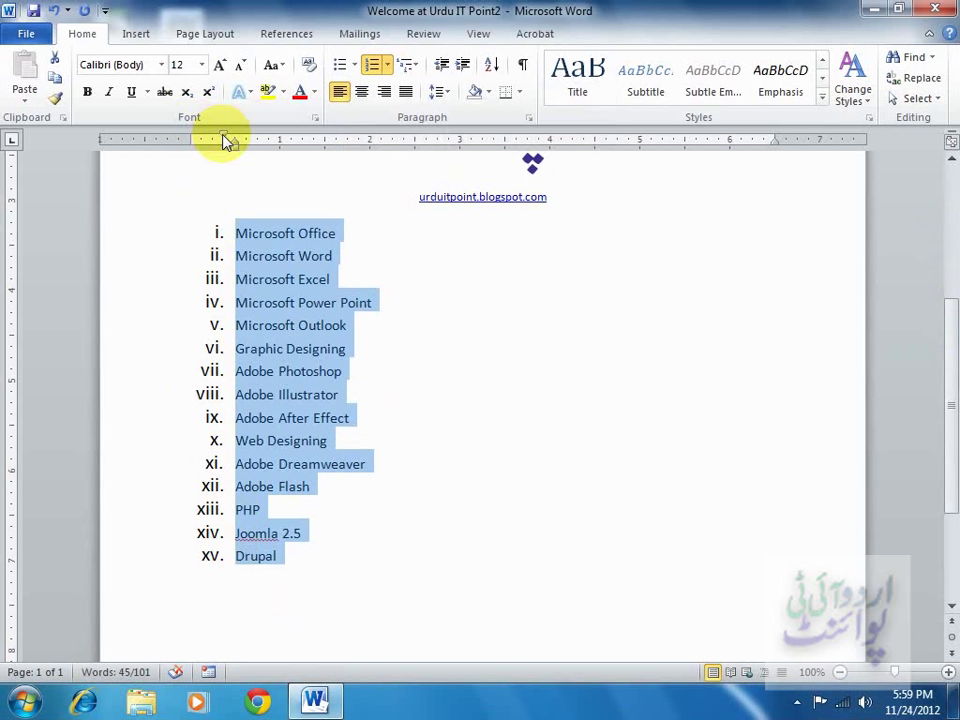
{"action": "left_click", "coordinate": [387, 65]}
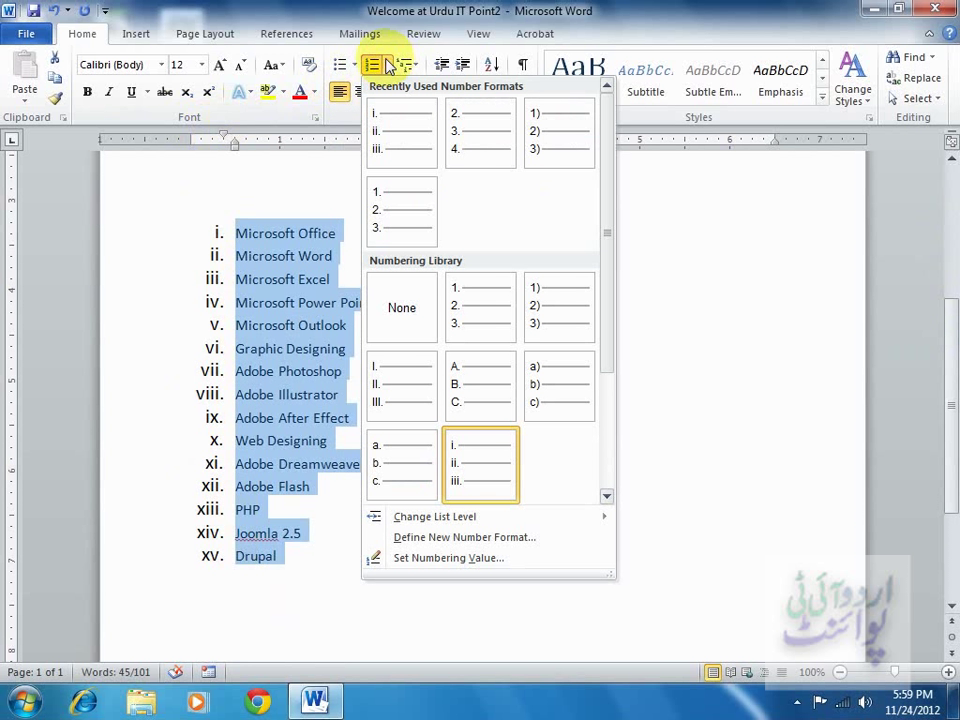
{"action": "left_click", "coordinate": [481, 317]}
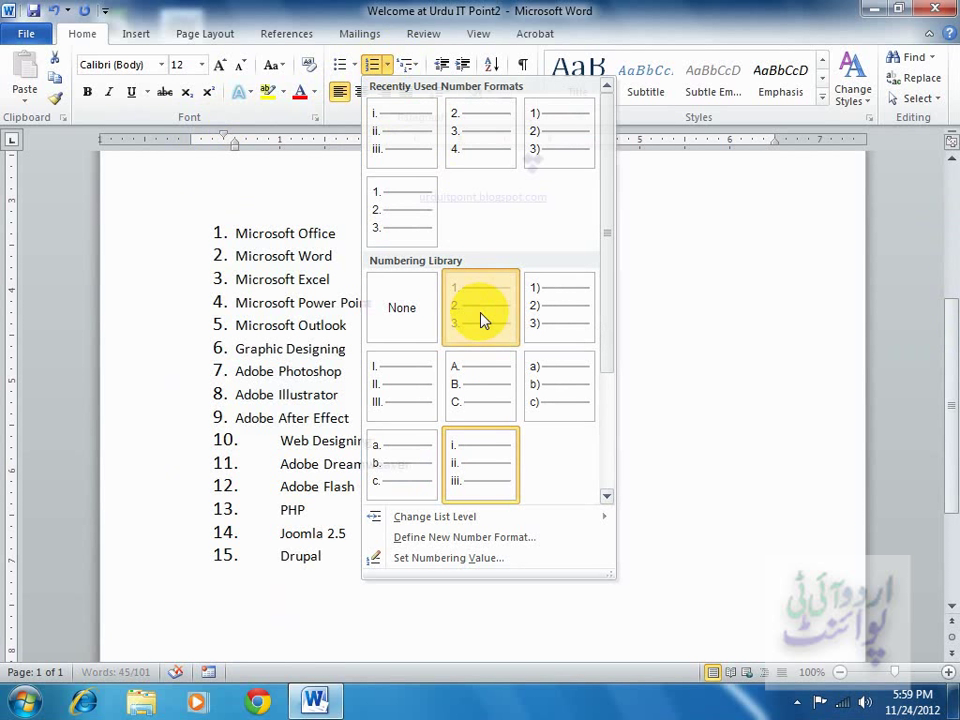
{"action": "left_click_drag", "start_coordinate": [214, 140], "coordinate": [203, 140]}
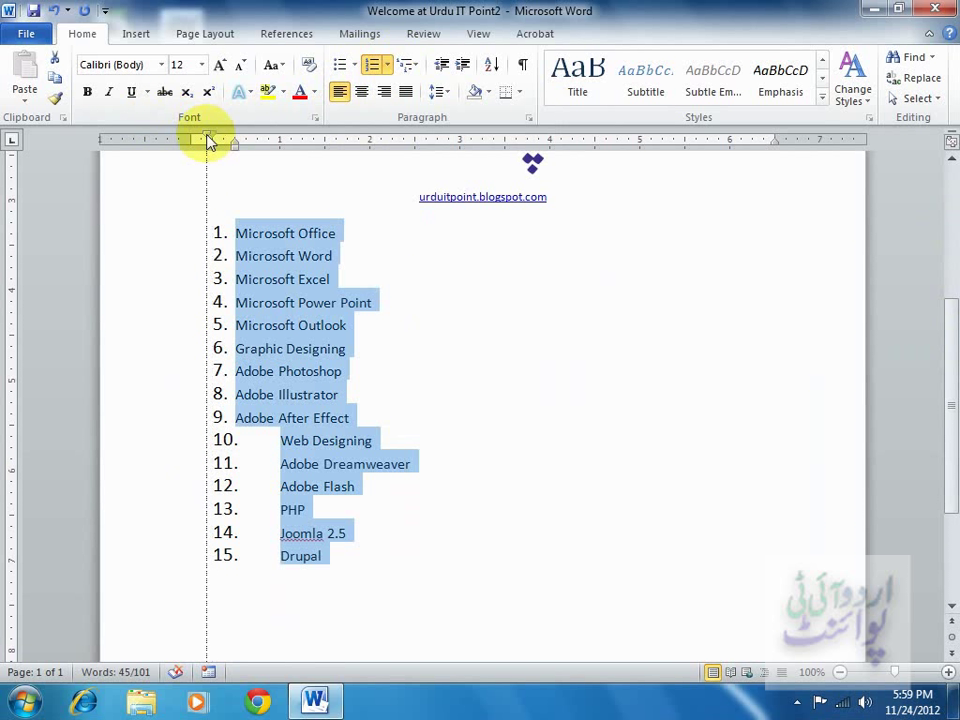
Set the list's starting number to 5 and align the double-digit items.
{"action": "left_click", "coordinate": [388, 64]}
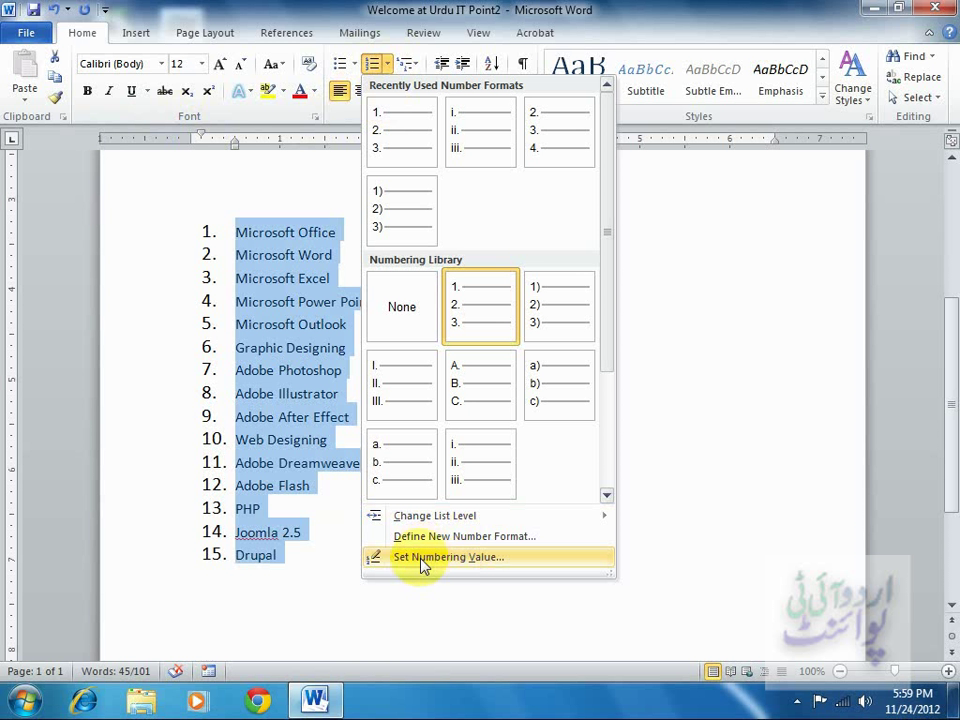
{"action": "left_click", "coordinate": [421, 562]}
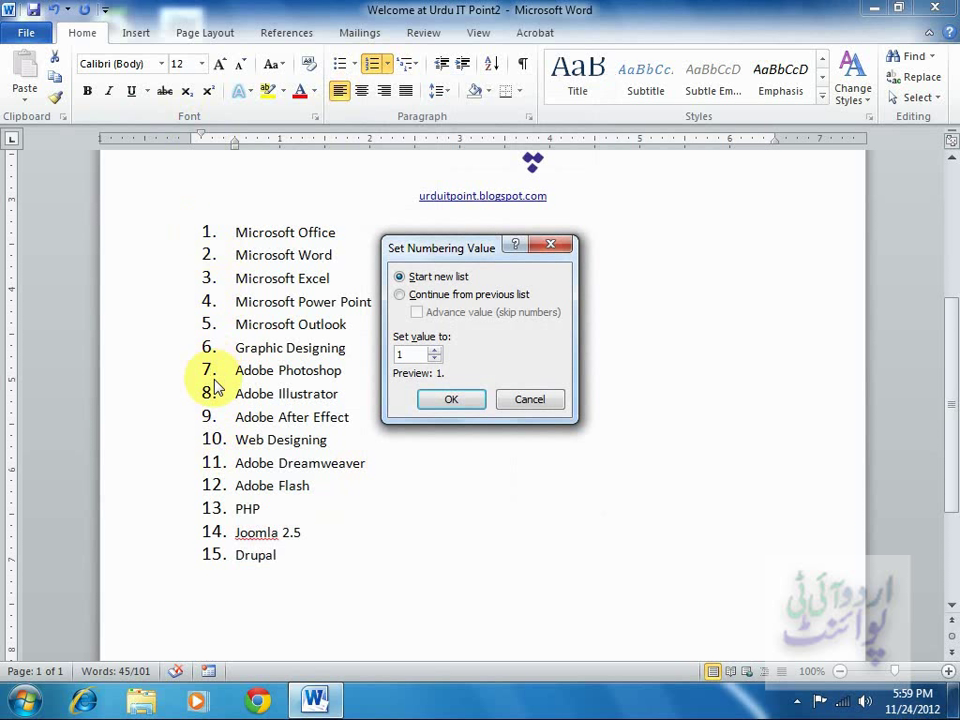
{"action": "left_click", "coordinate": [432, 351]}
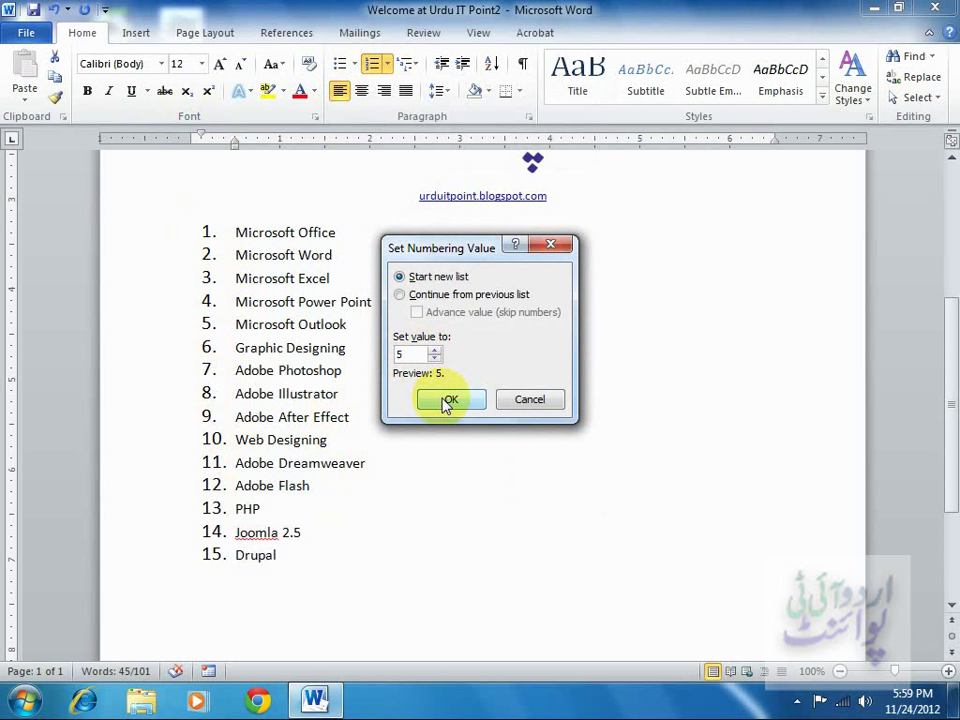
{"action": "left_click", "coordinate": [447, 400]}
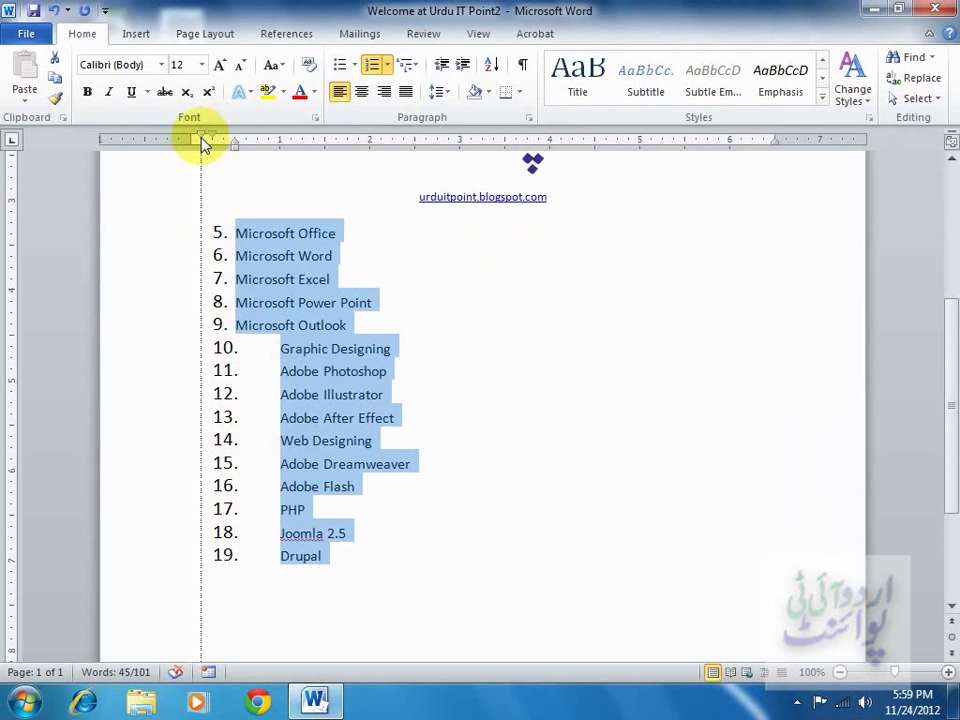
{"action": "left_click_drag", "start_coordinate": [213, 139], "coordinate": [201, 139]}
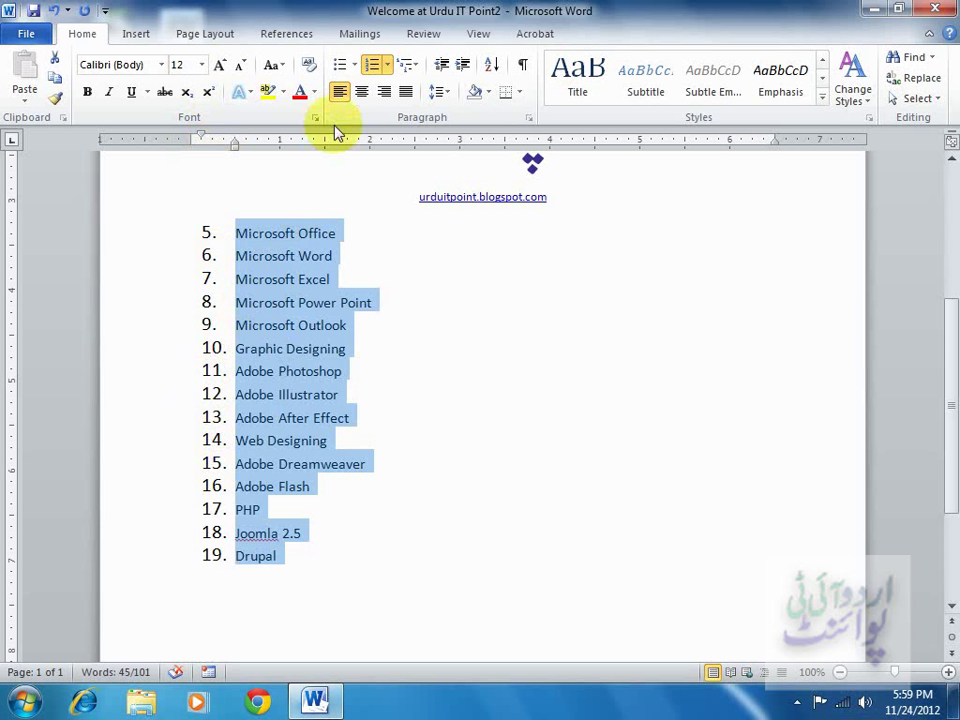
Reset the starting number to 1 so the list runs 1 to 15, items aligned.
{"action": "left_click", "coordinate": [388, 66]}
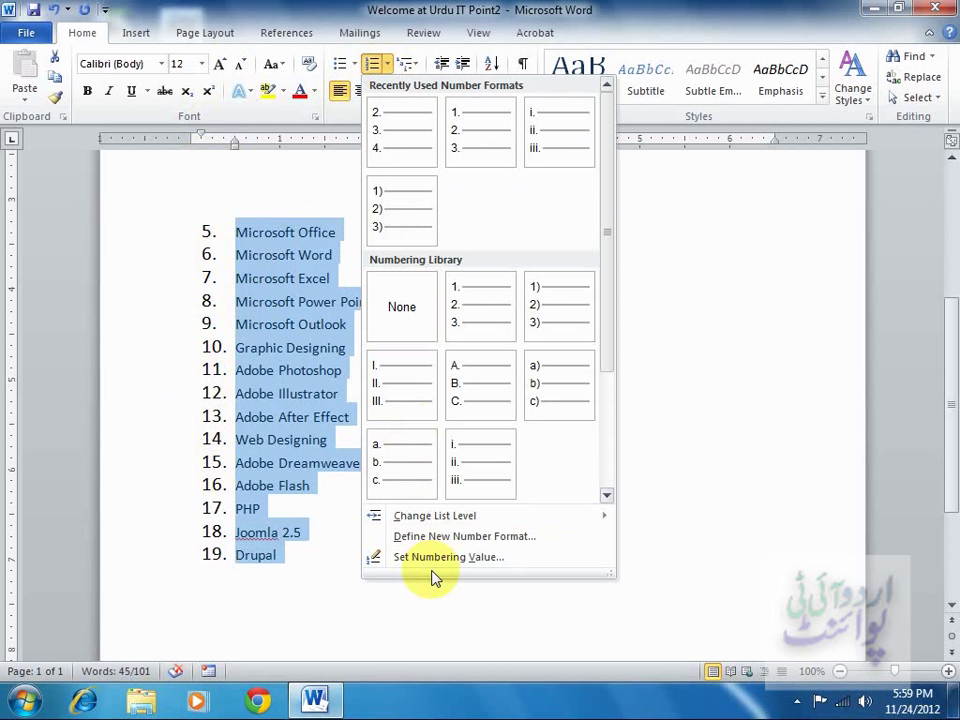
{"action": "left_click", "coordinate": [439, 558]}
{"action": "left_click", "coordinate": [435, 360]}
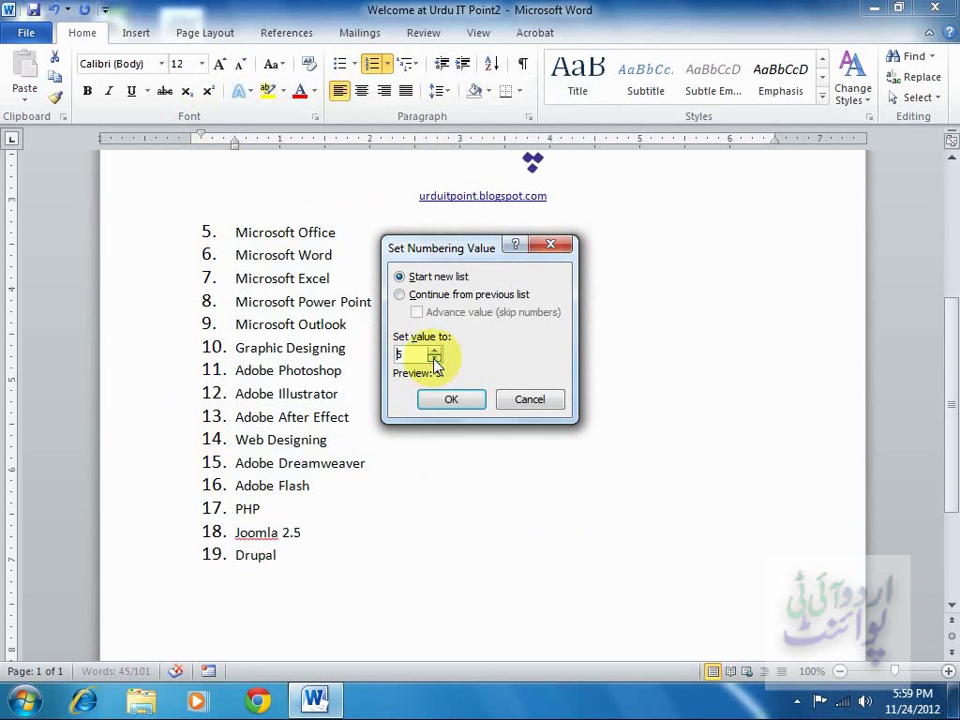
{"action": "left_click", "coordinate": [449, 400]}
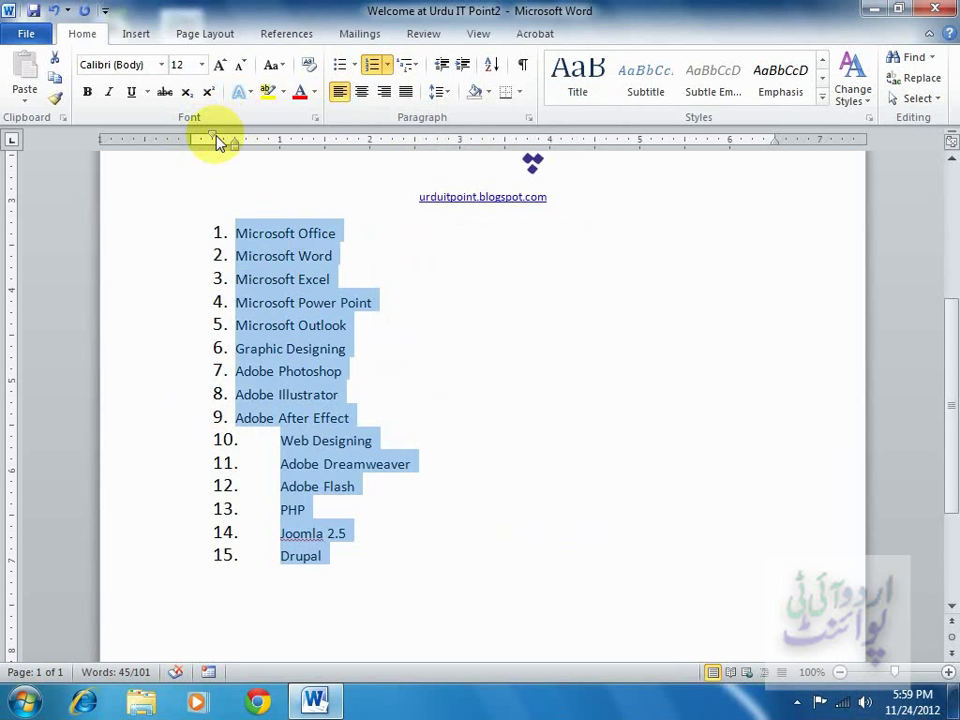
{"action": "left_click_drag", "start_coordinate": [201, 141], "coordinate": [201, 141]}
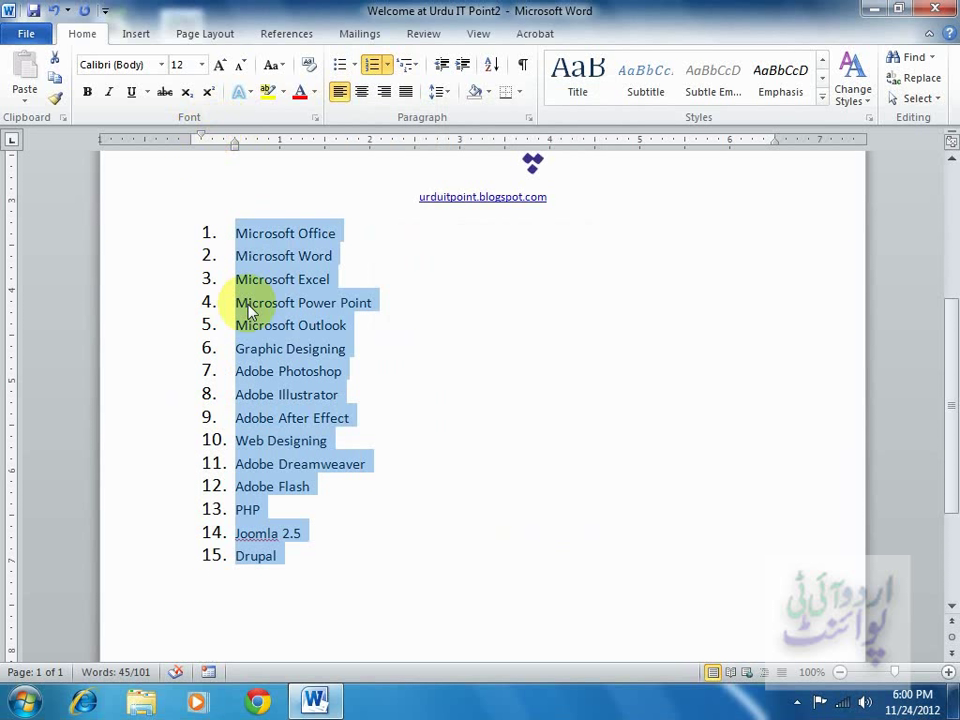
{"action": "left_click", "coordinate": [286, 255]}
{"action": "left_click_drag", "start_coordinate": [238, 240], "coordinate": [339, 242]}
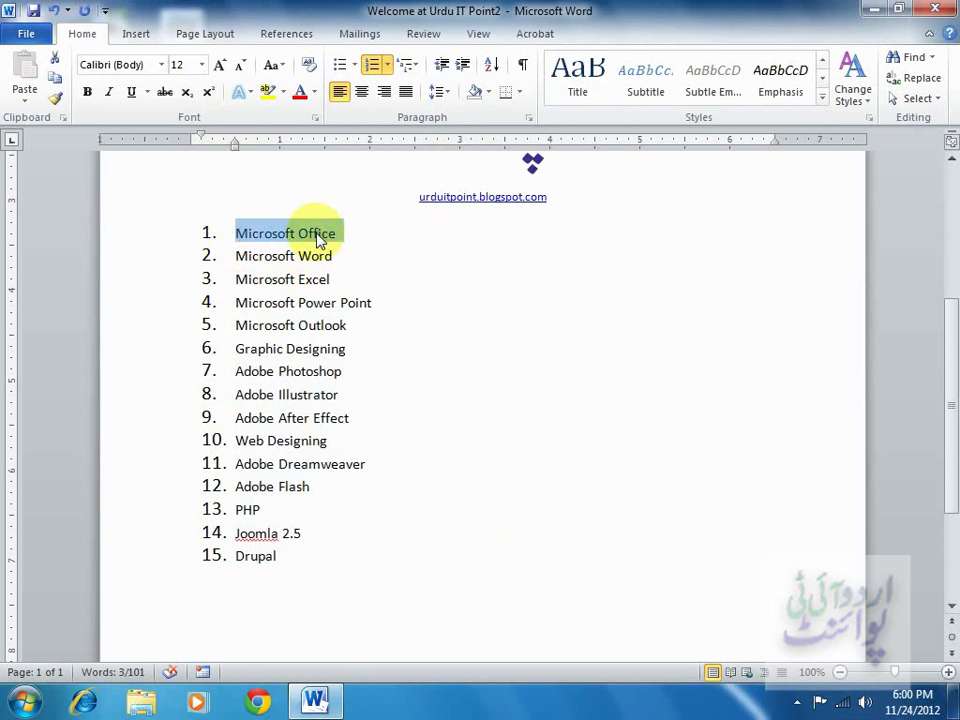
{"action": "left_click", "coordinate": [238, 281]}
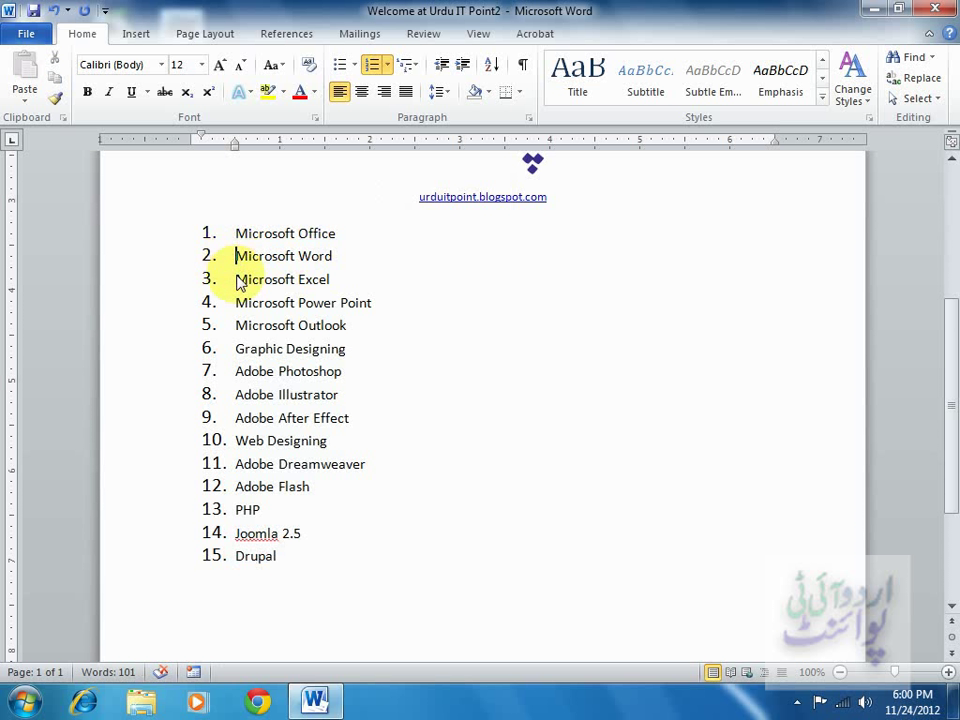
{"action": "left_click", "coordinate": [237, 325]}
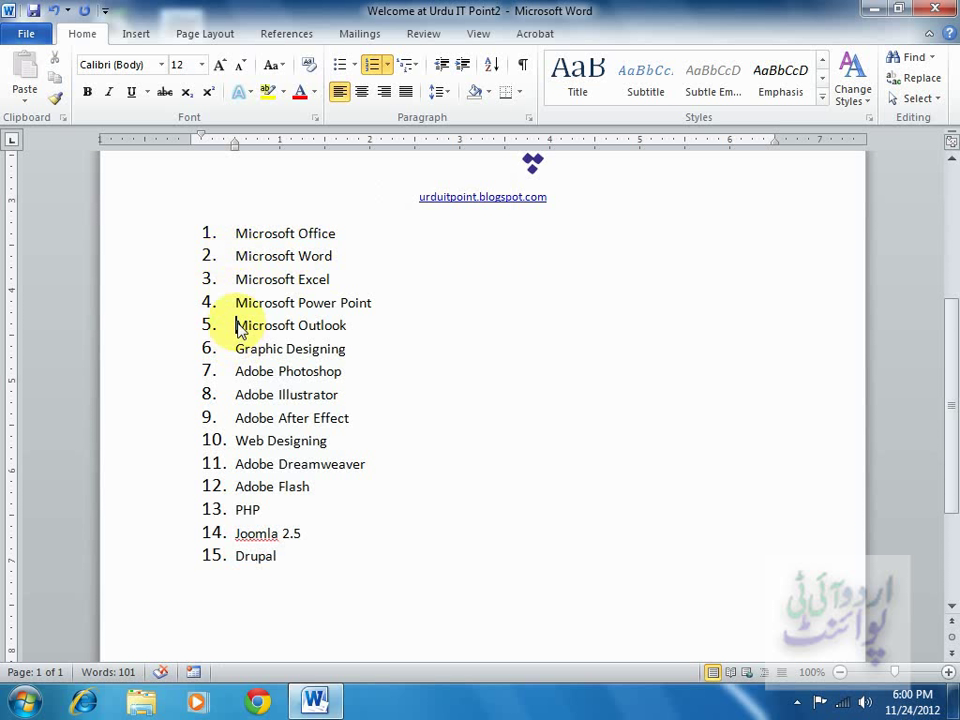
{"action": "left_click", "coordinate": [238, 233]}
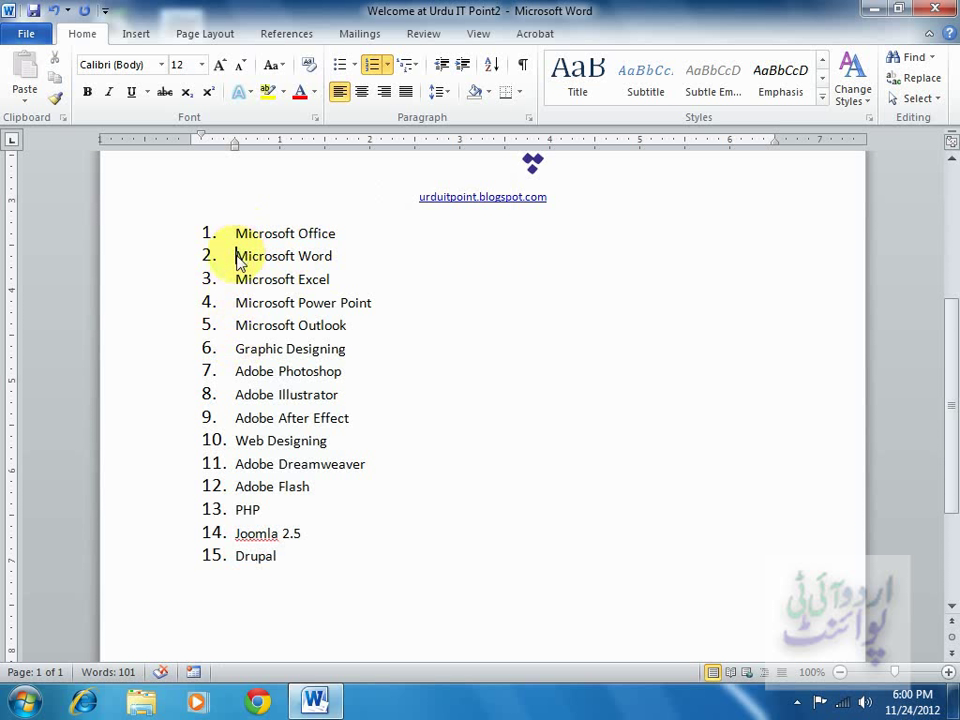
{"action": "left_click_drag", "start_coordinate": [237, 257], "coordinate": [386, 326]}
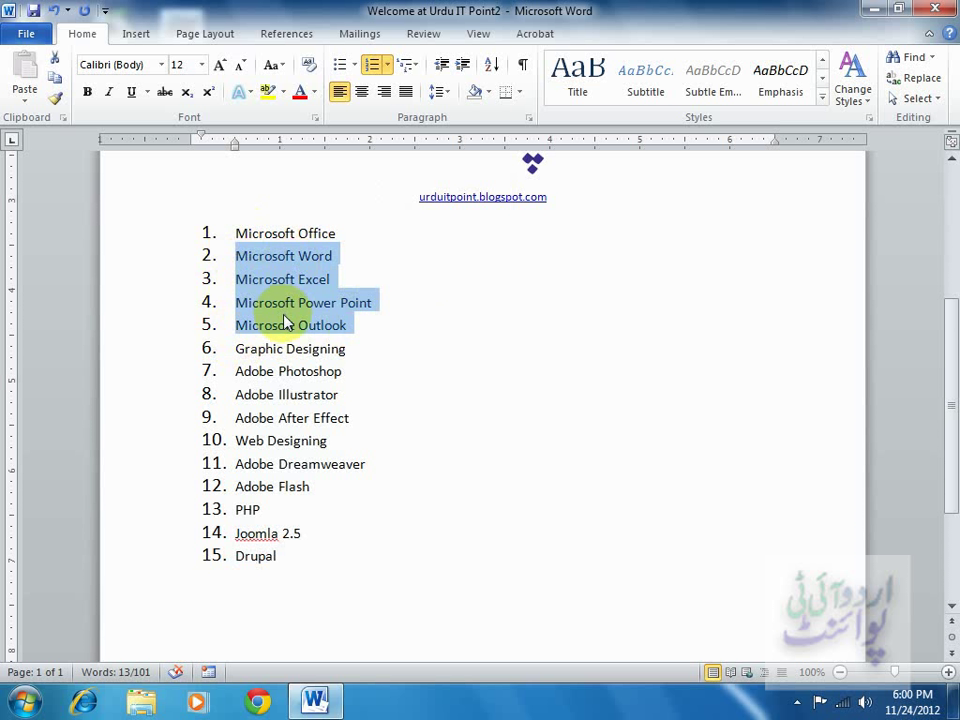
{"action": "left_click_drag", "start_coordinate": [237, 349], "coordinate": [352, 350]}
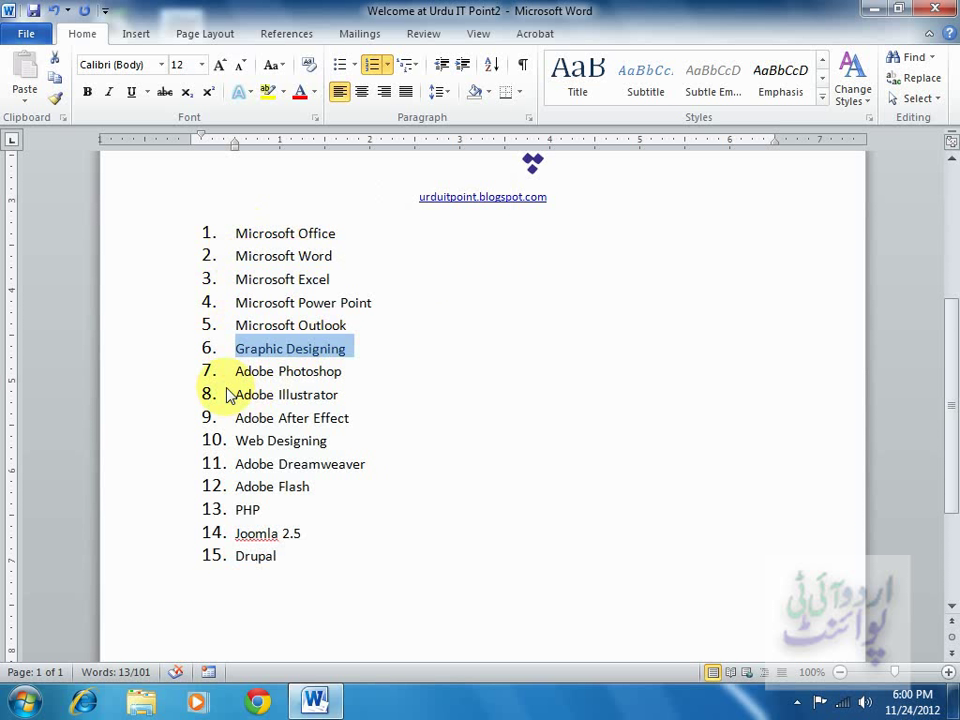
{"action": "left_click_drag", "start_coordinate": [236, 373], "coordinate": [340, 418]}
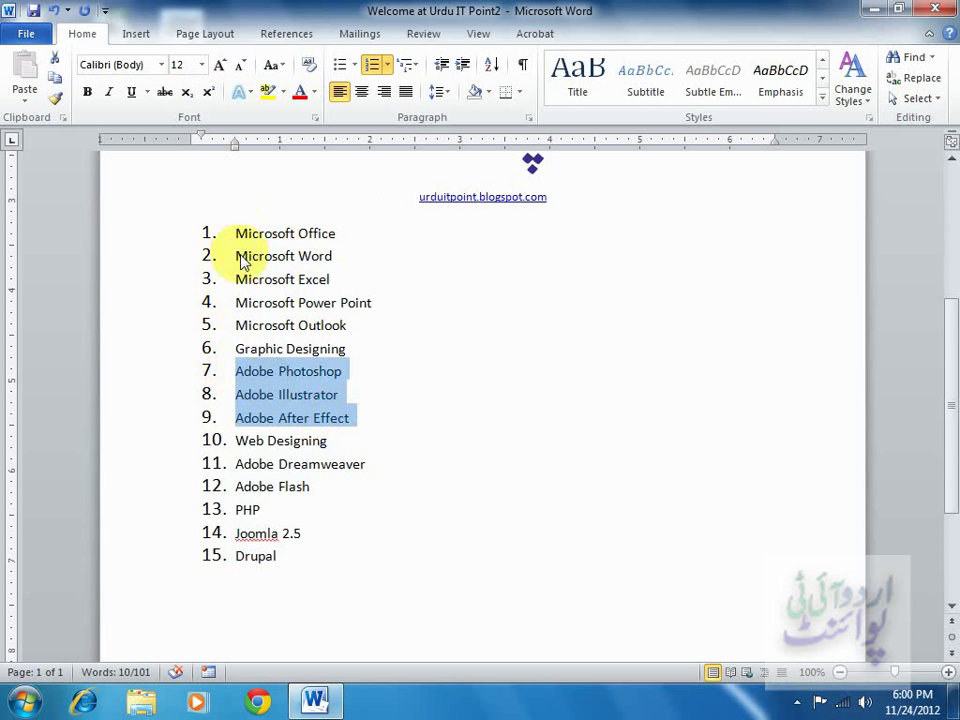
{"action": "left_click_drag", "start_coordinate": [237, 233], "coordinate": [338, 236]}
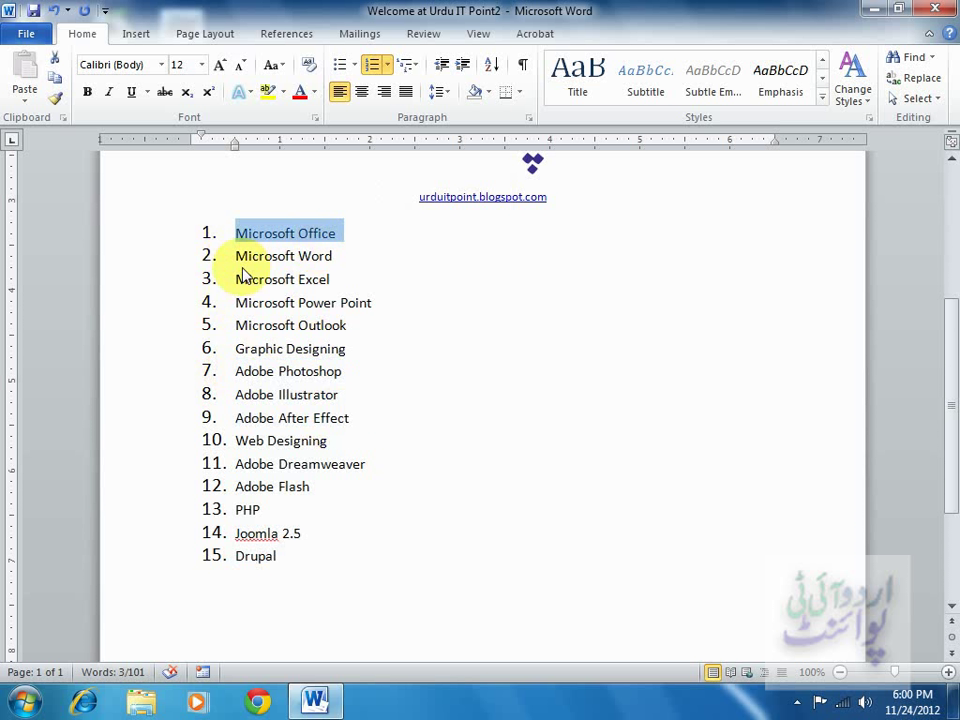
{"action": "left_click_drag", "start_coordinate": [236, 256], "coordinate": [321, 326]}
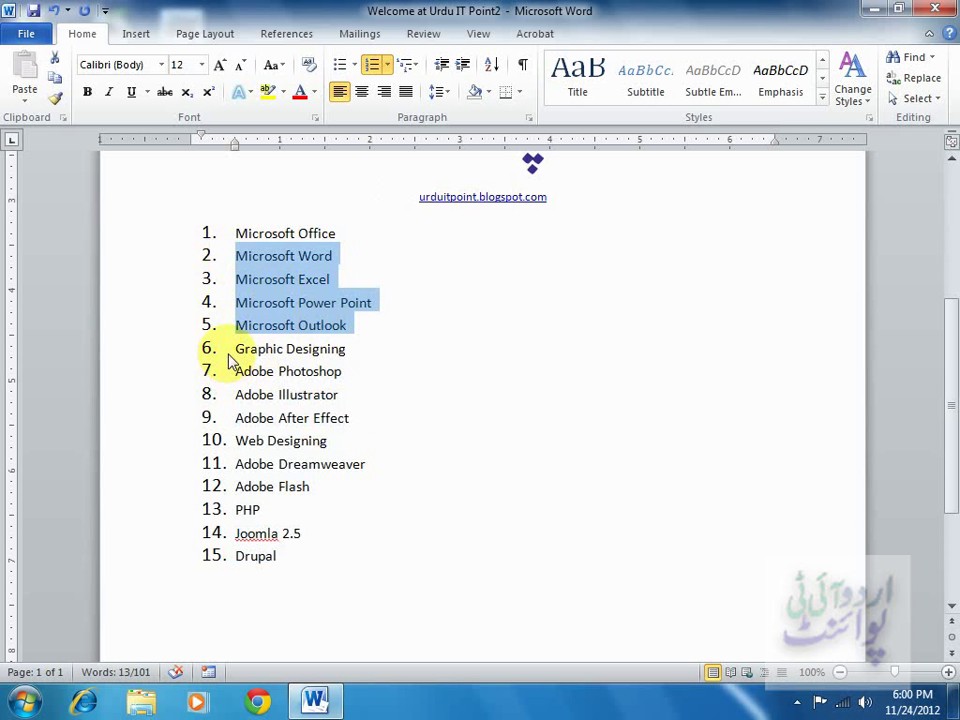
{"action": "left_click_drag", "start_coordinate": [236, 349], "coordinate": [347, 352]}
{"action": "mouse_move", "coordinate": [237, 372]}
{"action": "left_mouse_down"}
{"action": "mouse_move", "coordinate": [336, 396]}
{"action": "mouse_move", "coordinate": [348, 420]}
{"action": "left_mouse_up"}
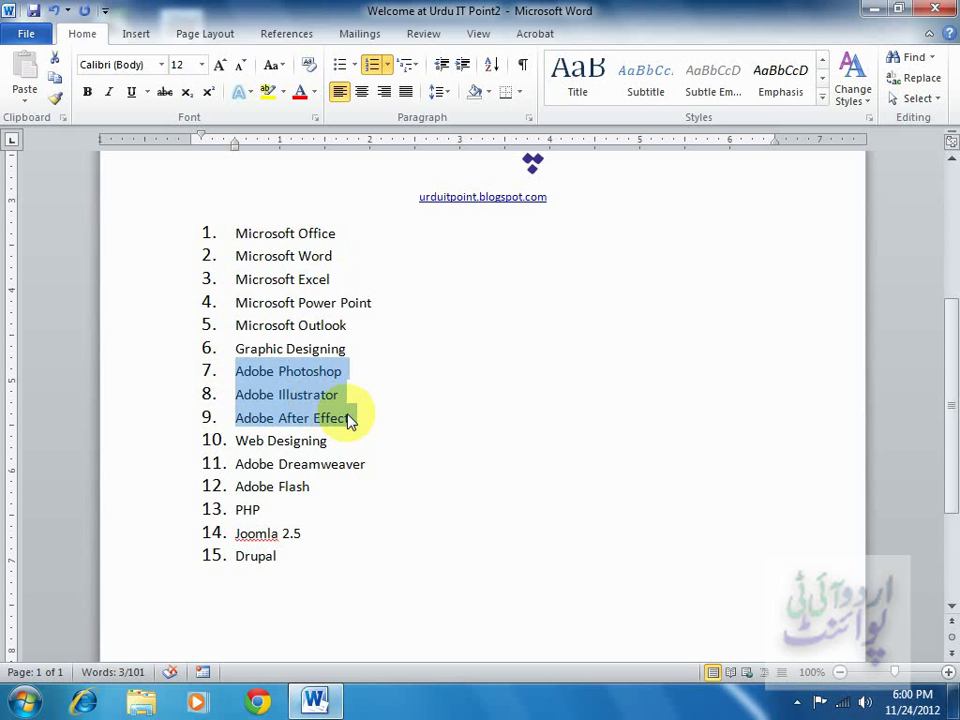
{"action": "left_click_drag", "start_coordinate": [237, 441], "coordinate": [328, 442]}
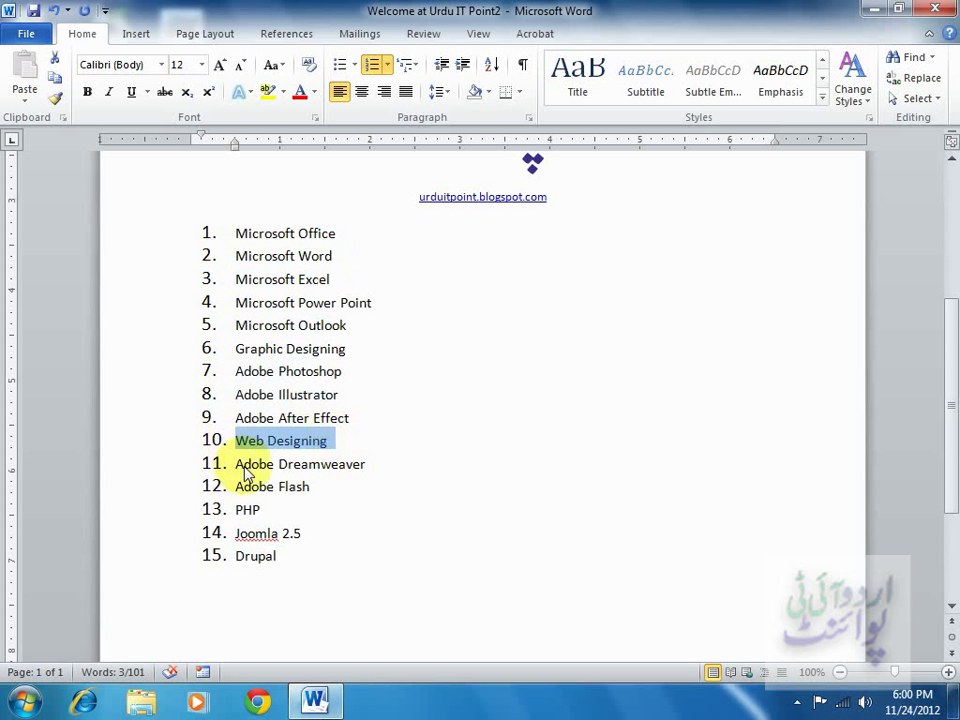
{"action": "mouse_move", "coordinate": [237, 465]}
{"action": "left_mouse_down"}
{"action": "mouse_move", "coordinate": [311, 566]}
{"action": "mouse_move", "coordinate": [228, 240]}
{"action": "left_mouse_up"}
{"action": "left_click", "coordinate": [293, 561]}
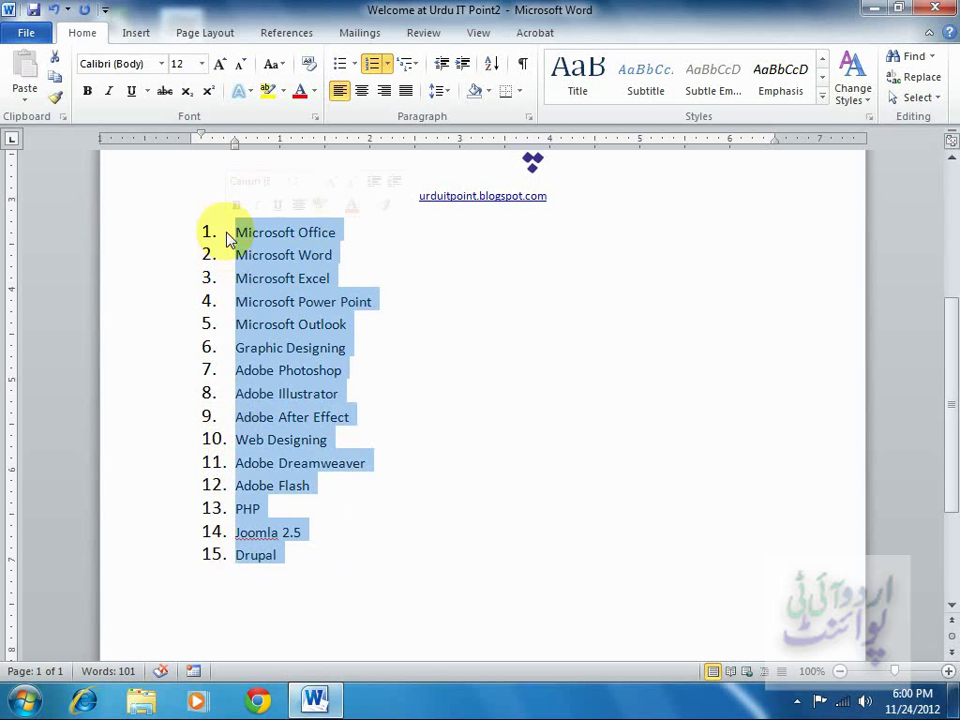
Apply the 1) a) i) multilevel style and demote the four Microsoft programs under Microsoft Office.
{"action": "left_click", "coordinate": [419, 66]}
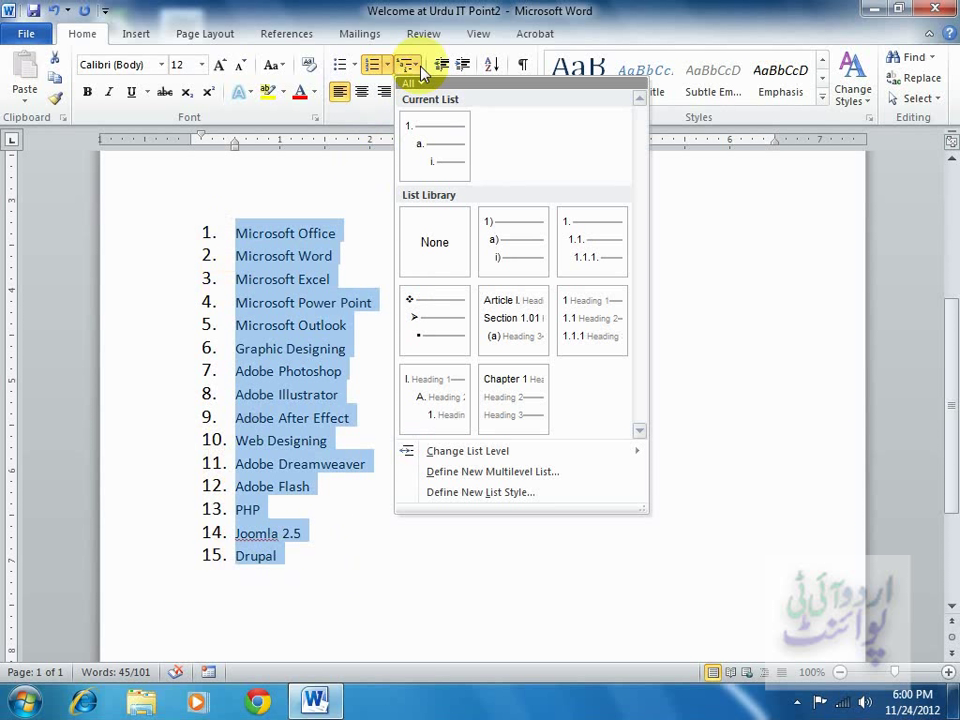
{"action": "mouse_move", "coordinate": [498, 243]}
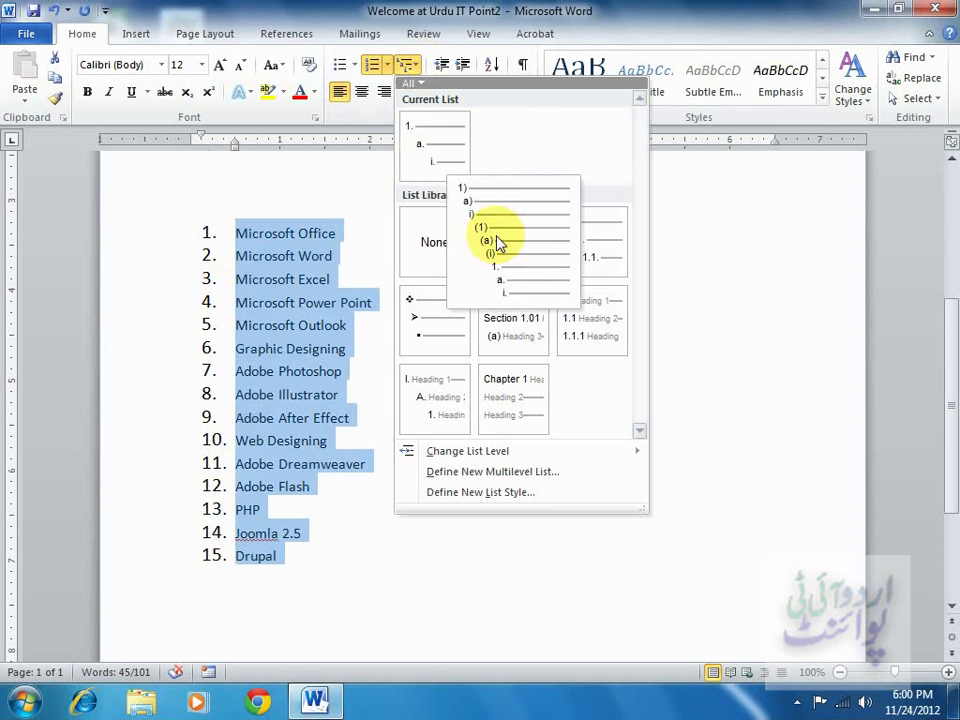
{"action": "left_click", "coordinate": [498, 243]}
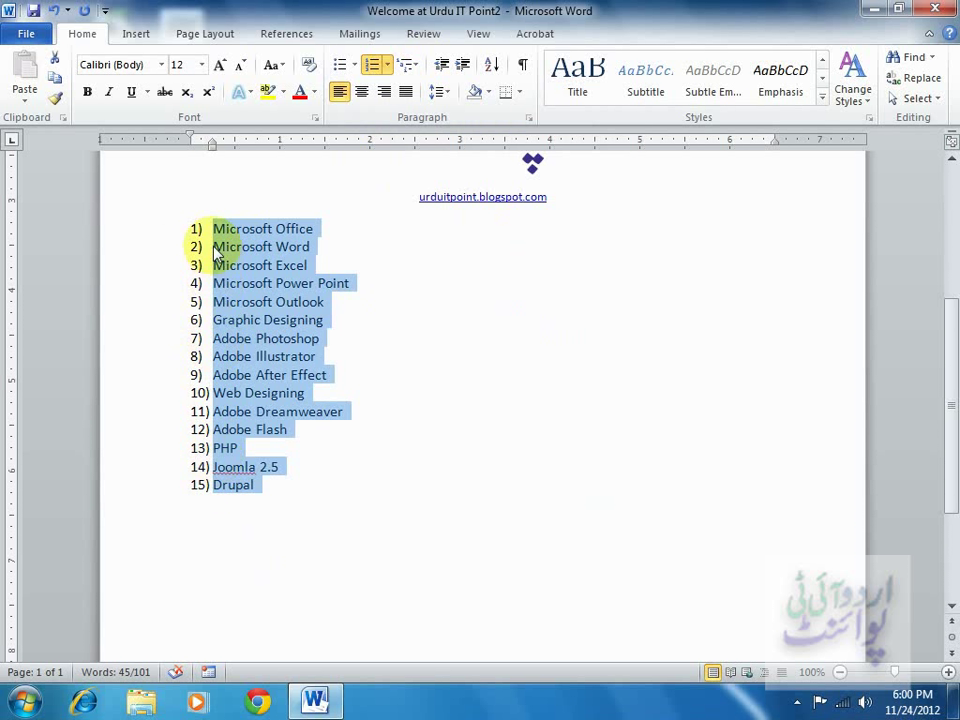
{"action": "left_click", "coordinate": [215, 254]}
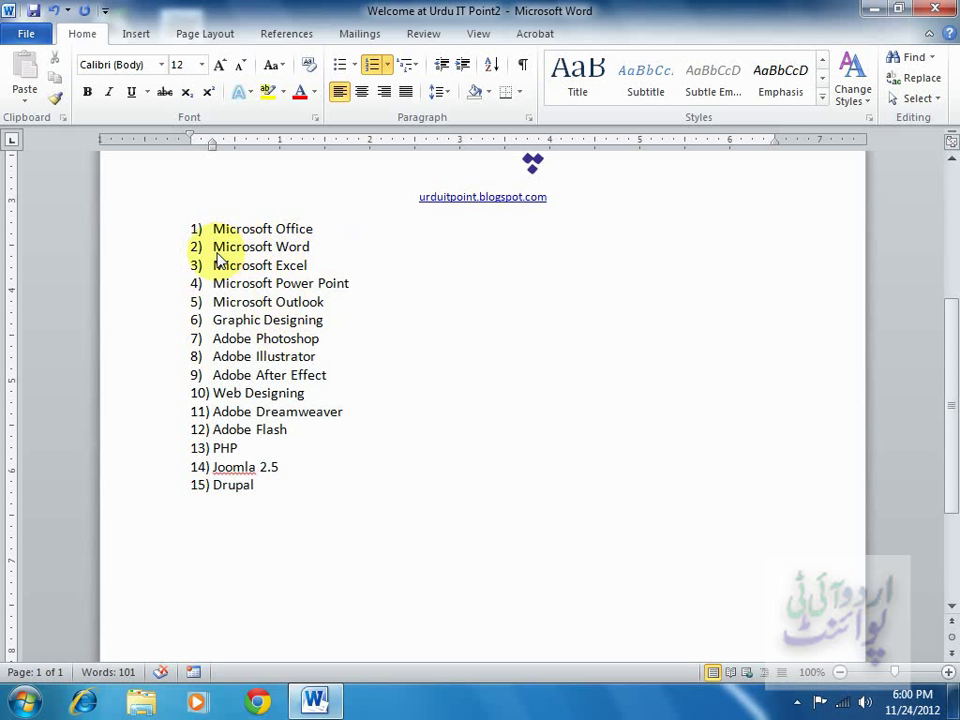
{"action": "key", "text": "Tab"}
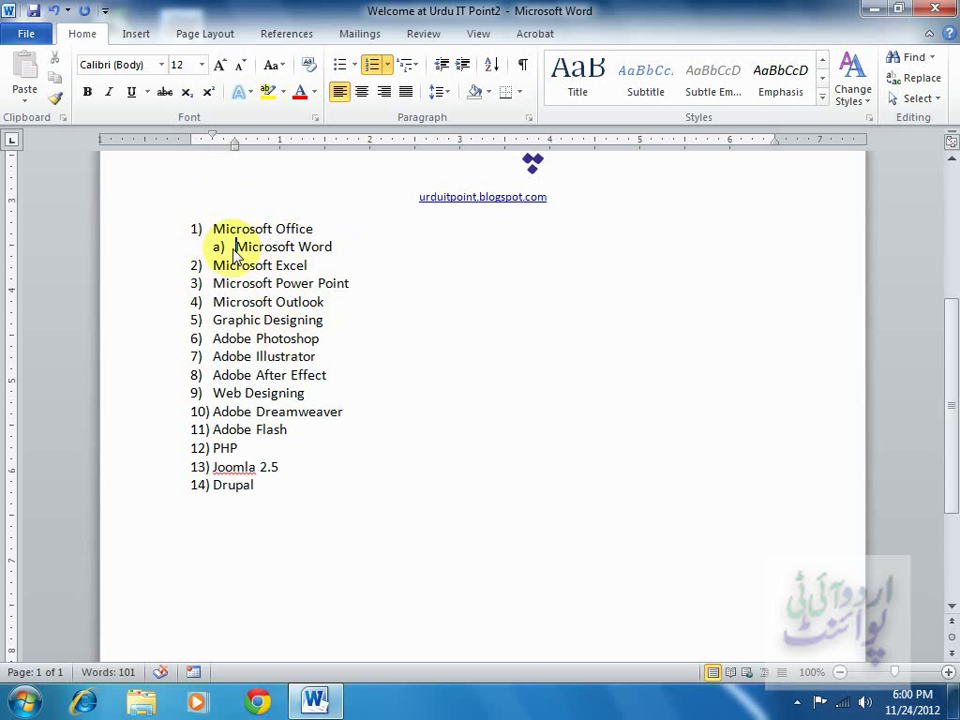
{"action": "left_click", "coordinate": [214, 266]}
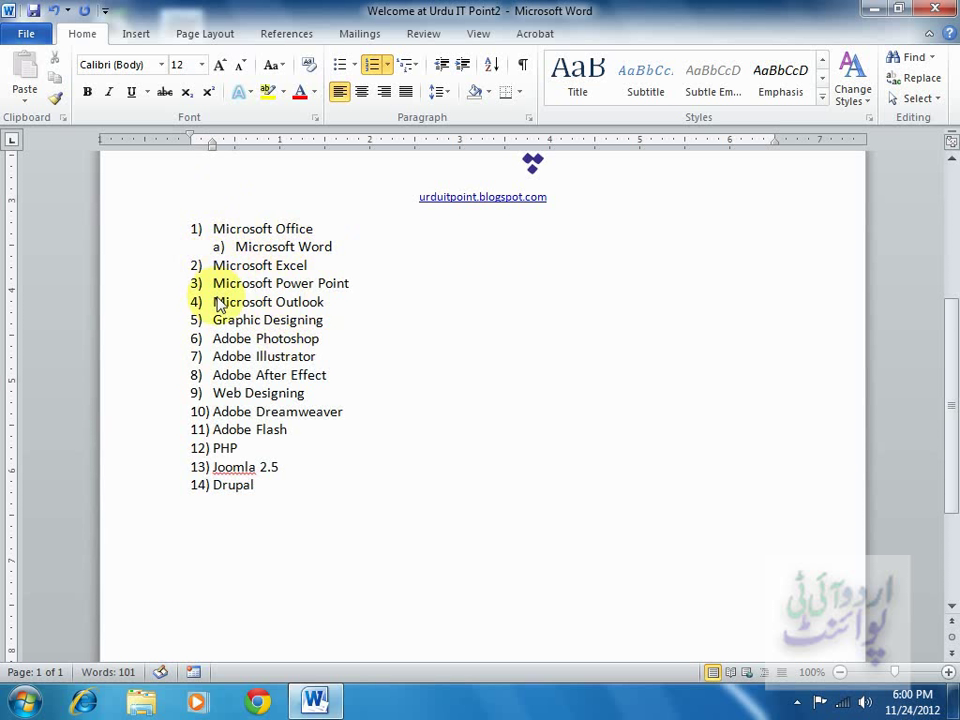
{"action": "key", "text": "Tab"}
{"action": "left_click", "coordinate": [214, 284]}
{"action": "key", "text": "Tab"}
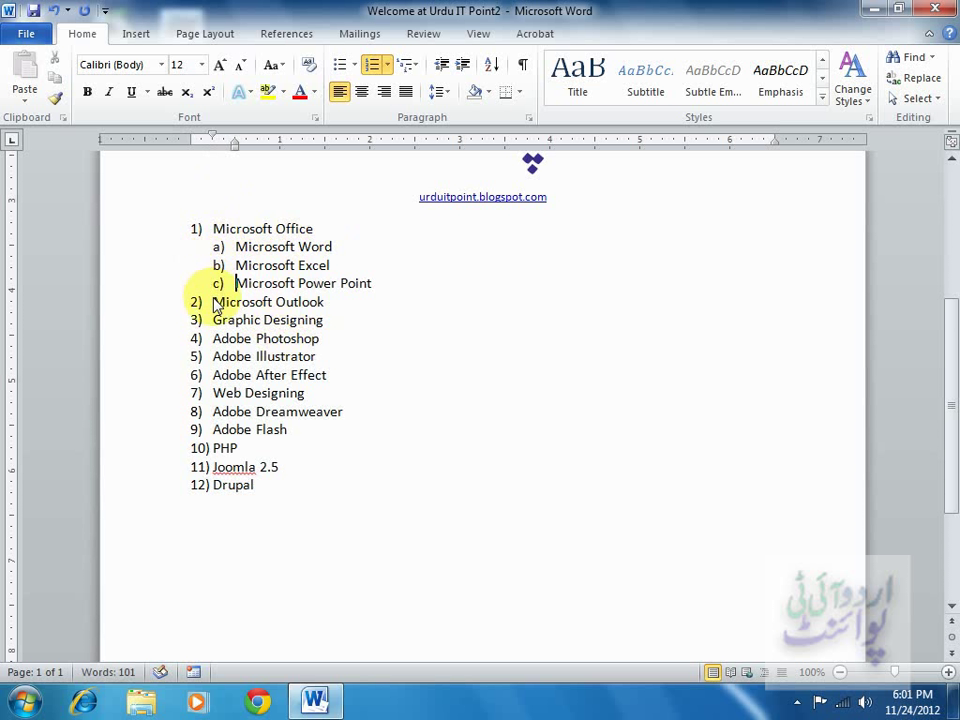
{"action": "left_click", "coordinate": [214, 302]}
{"action": "key", "text": "Tab"}
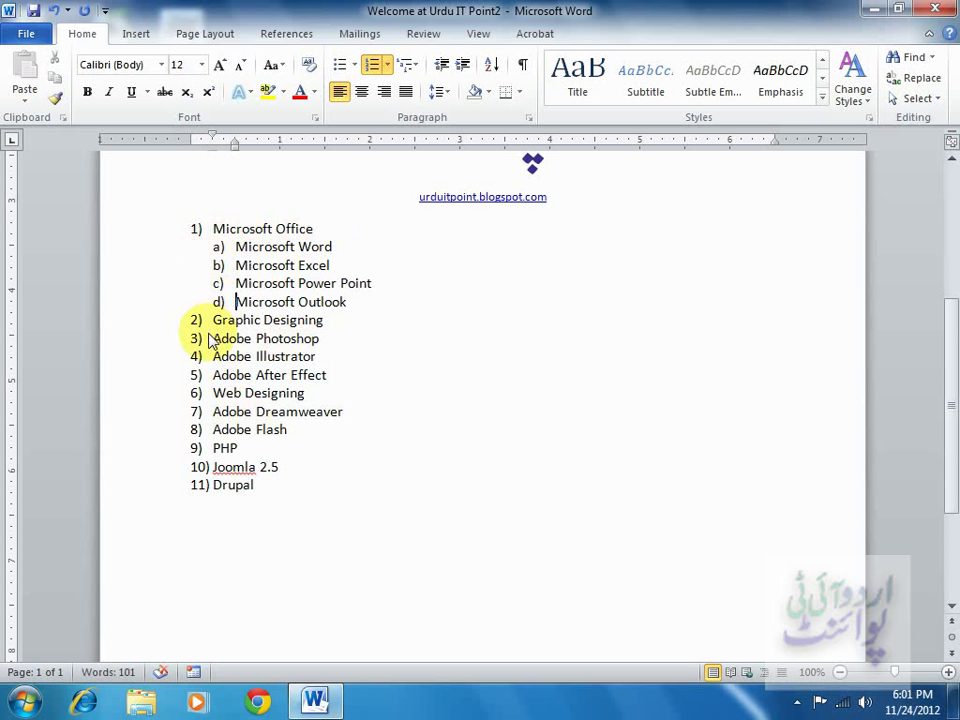
Demote the Adobe and web tools under their categories, and nest Microsoft Excel under Microsoft Word.
{"action": "left_click", "coordinate": [213, 339]}
{"action": "key", "text": "Tab"}
{"action": "left_click", "coordinate": [213, 357]}
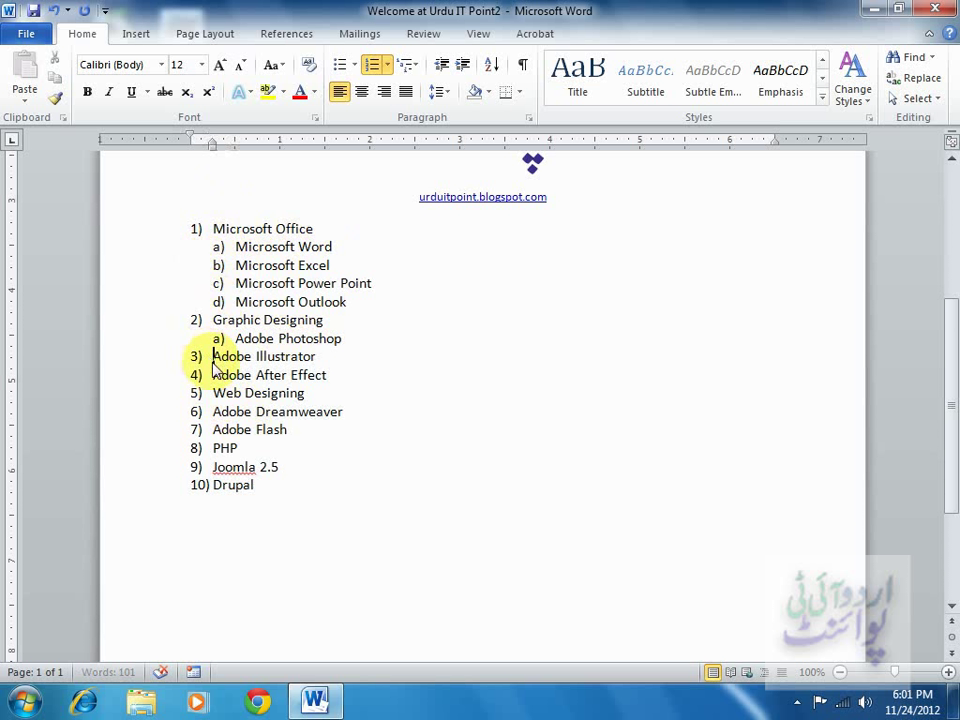
{"action": "key", "text": "Tab"}
{"action": "key", "text": "Tab"}
{"action": "left_click", "coordinate": [213, 412]}
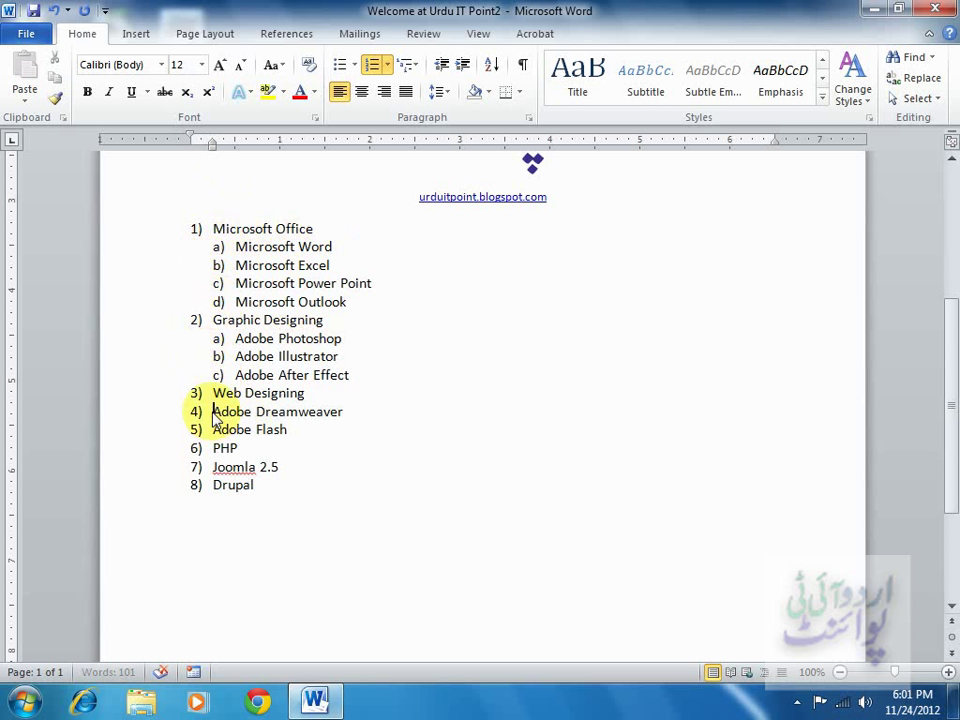
{"action": "key", "text": "Tab"}
{"action": "left_click", "coordinate": [213, 430]}
{"action": "left_click", "coordinate": [213, 449]}
{"action": "key", "text": "Tab"}
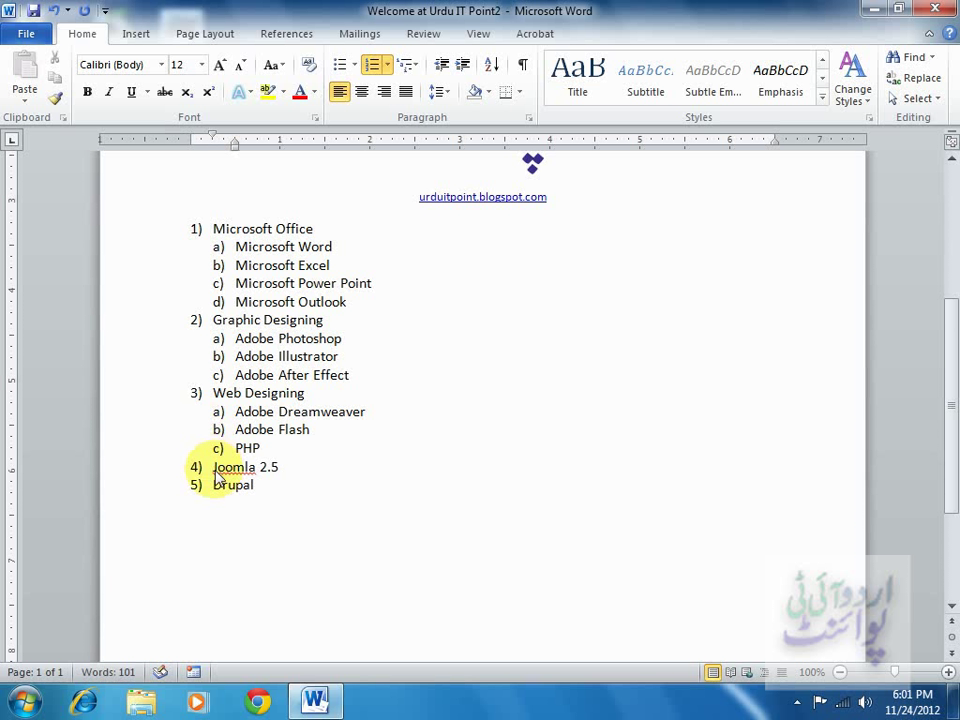
{"action": "left_click", "coordinate": [213, 467]}
{"action": "key", "text": "Tab"}
{"action": "left_click", "coordinate": [213, 485]}
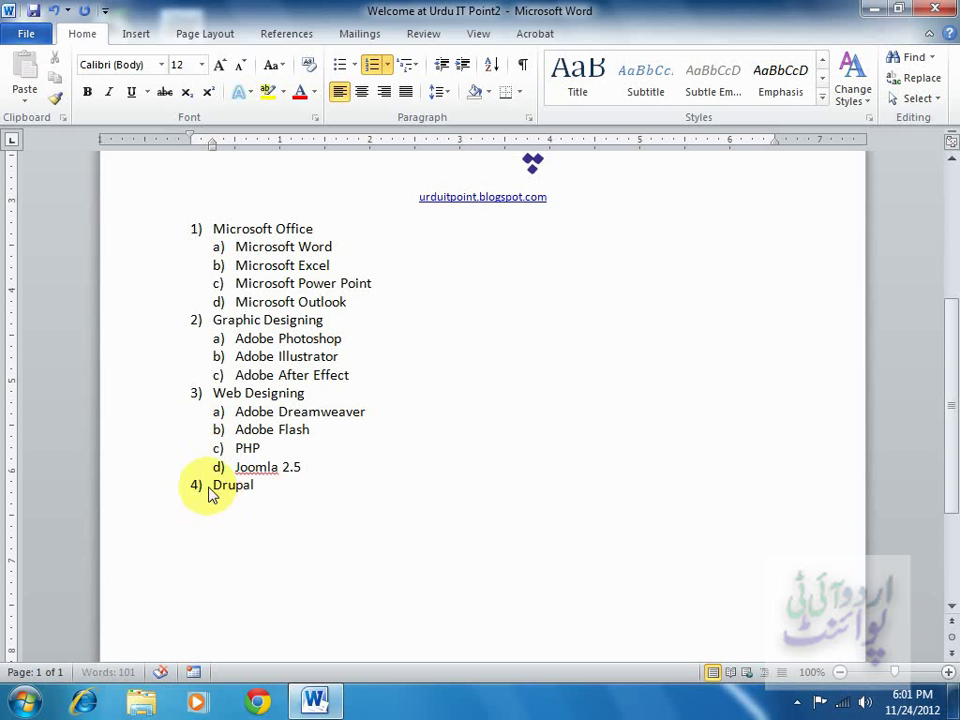
{"action": "key", "text": "Tab"}
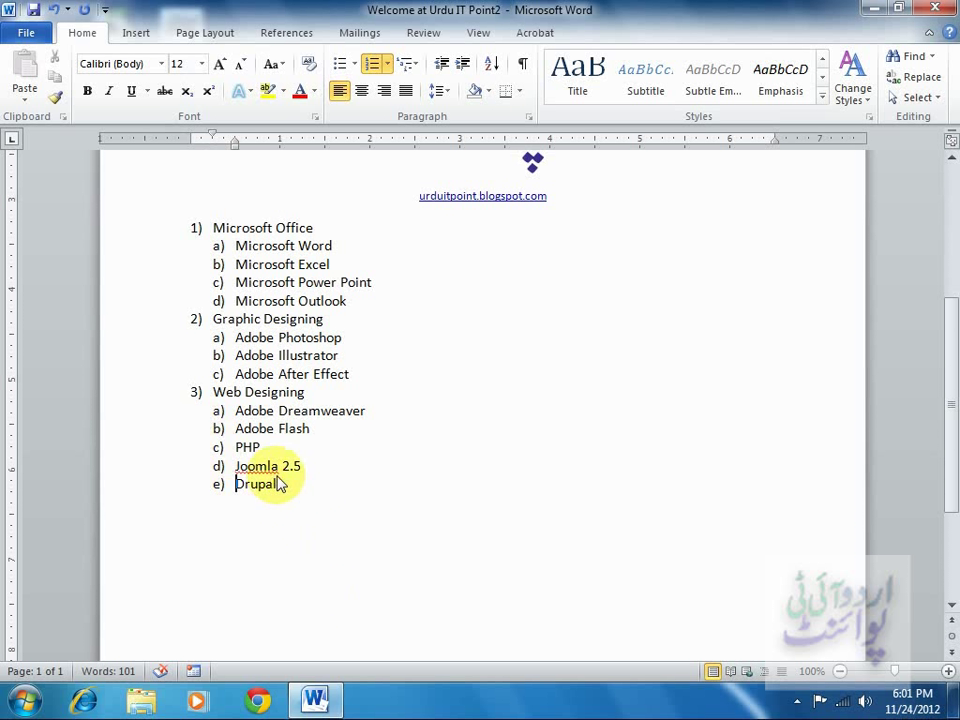
{"action": "left_click", "coordinate": [237, 265]}
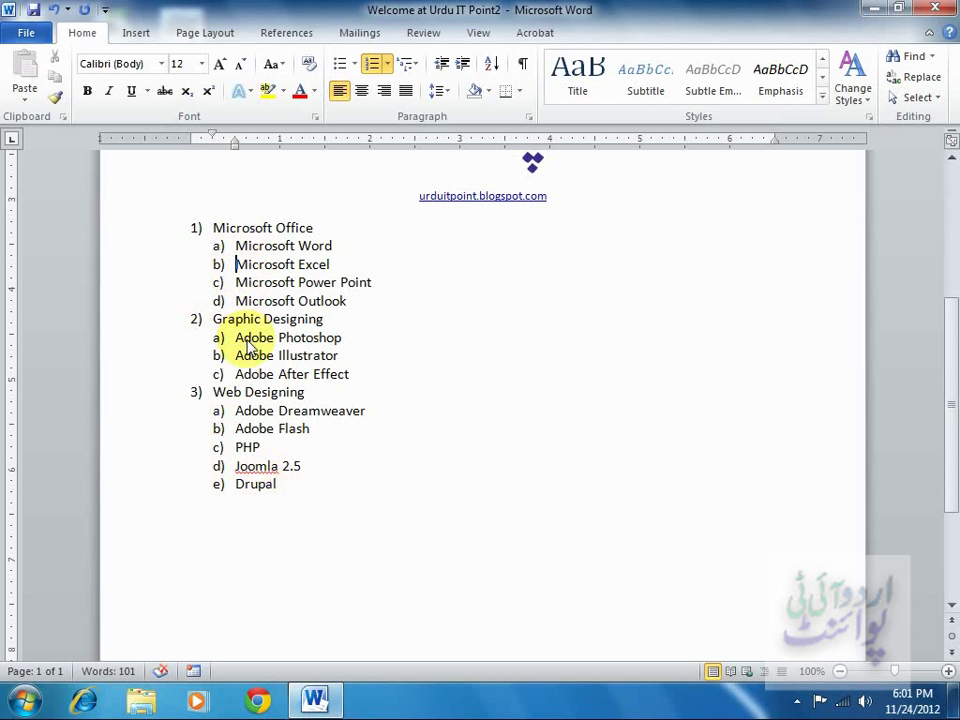
{"action": "key", "text": "Tab"}
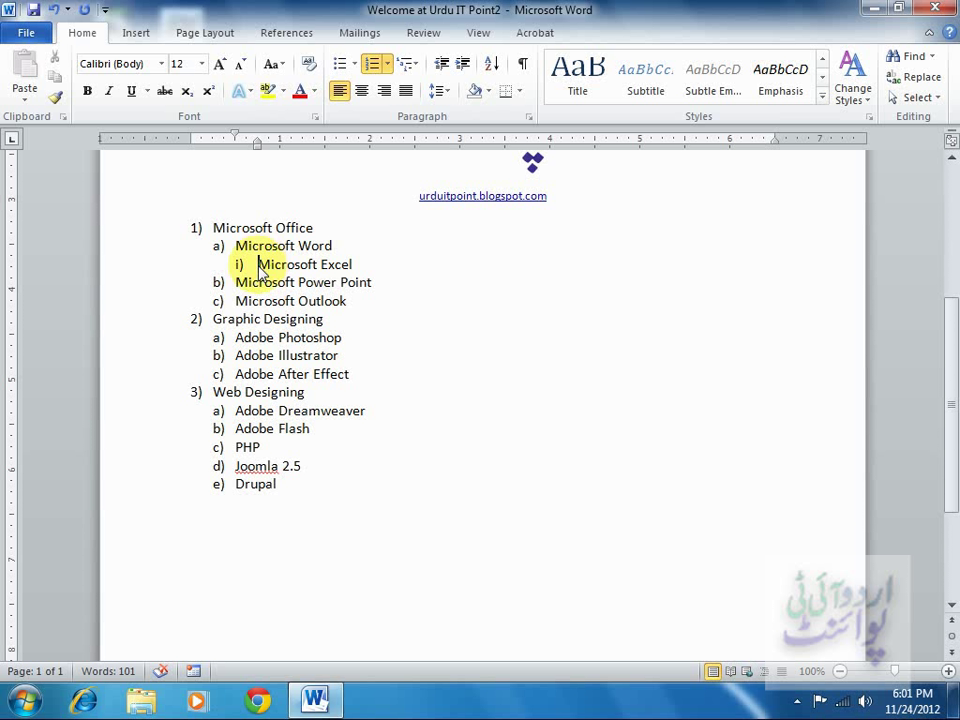
{"action": "key", "text": "shift+Tab"}
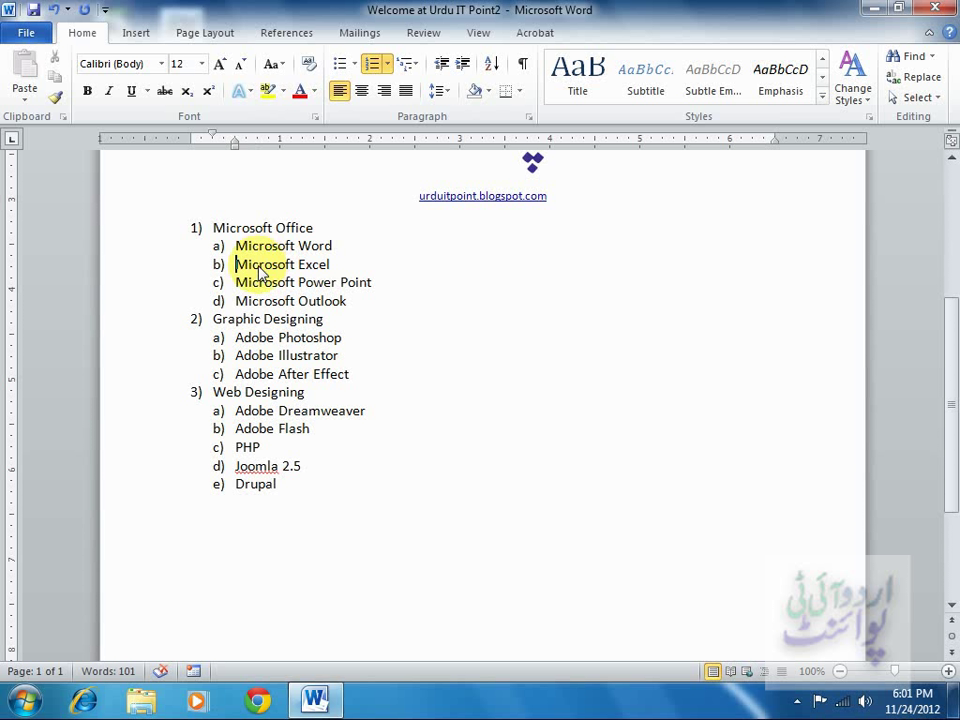
{"action": "left_click", "coordinate": [237, 246]}
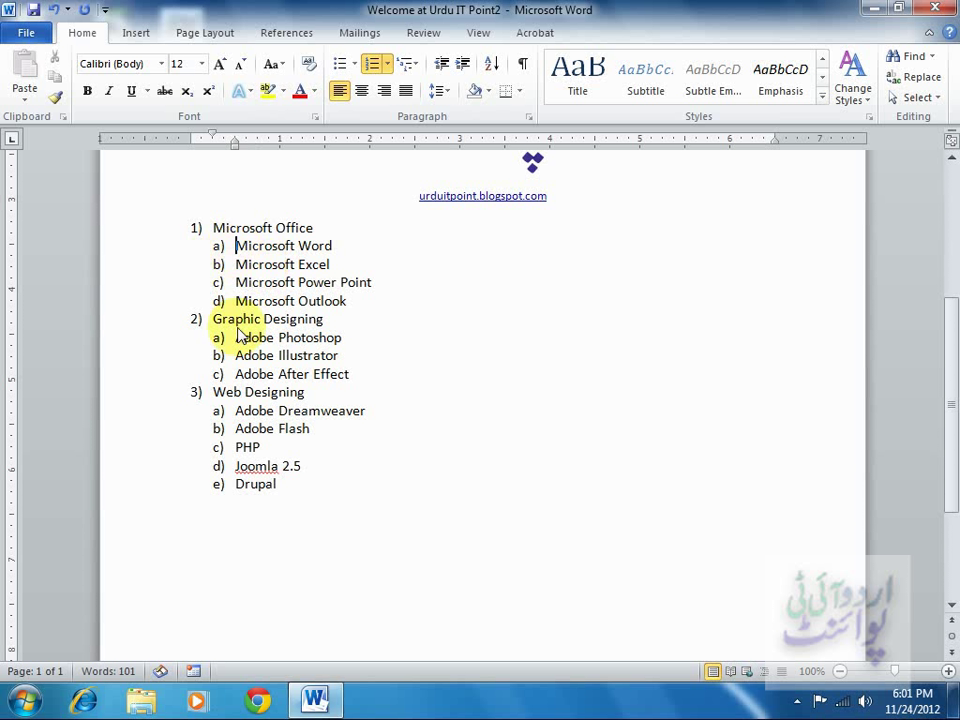
{"action": "key", "text": "shift+Tab"}
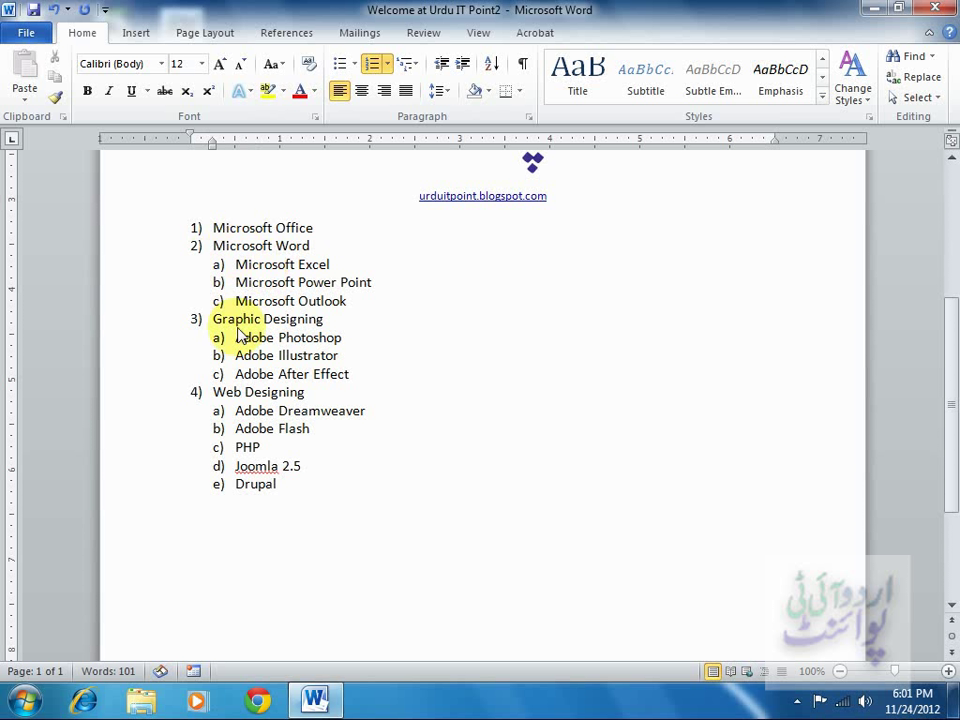
{"action": "key", "text": "Tab"}
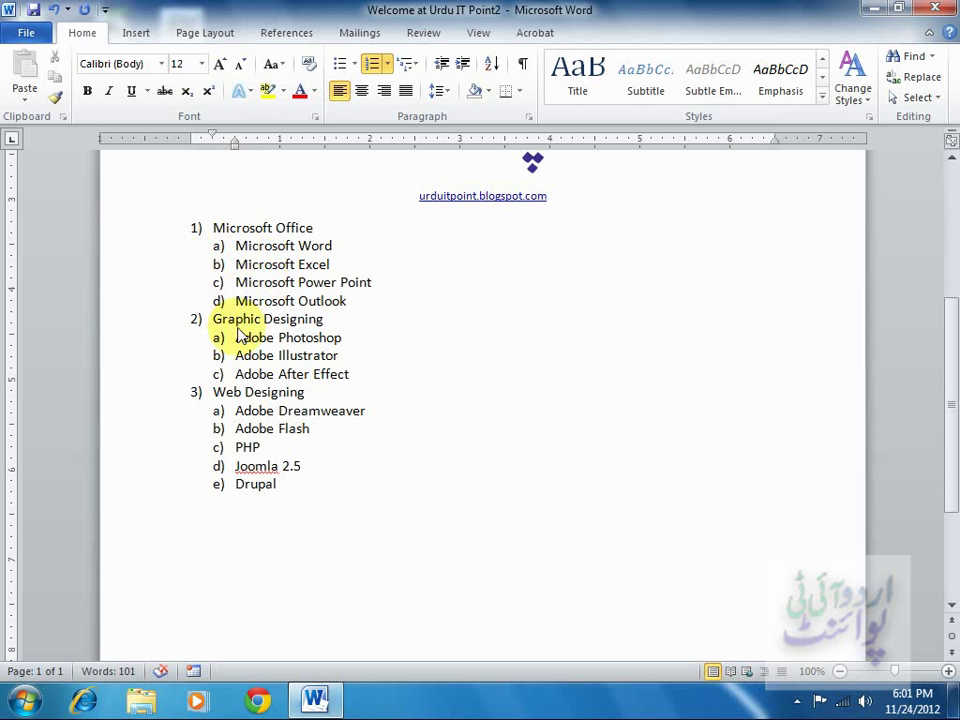
{"action": "key", "text": "Tab"}
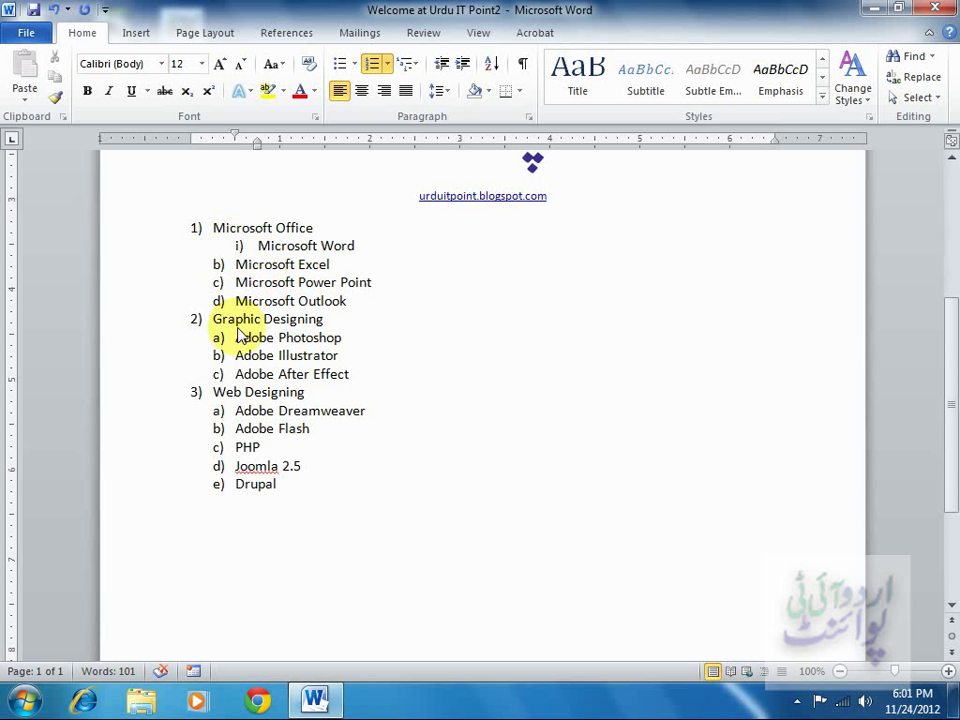
{"action": "key", "text": "shift+Tab"}
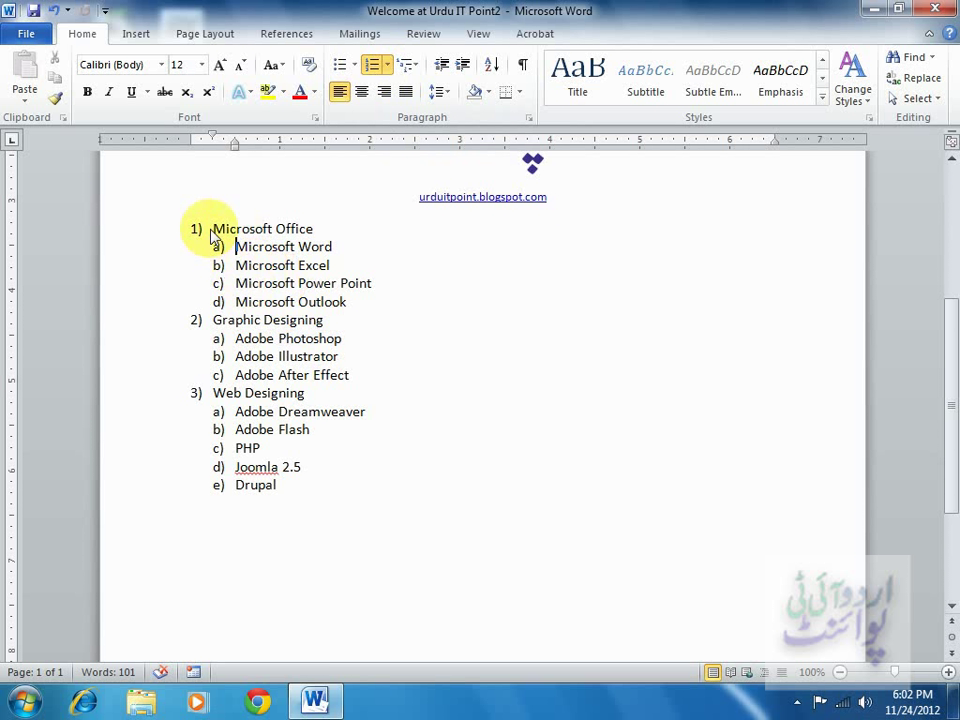
Select the whole list and apply the 1 / 1.1 / 1.1.1 heading-linked multilevel numbering.
{"action": "left_click_drag", "start_coordinate": [211, 230], "coordinate": [292, 490]}
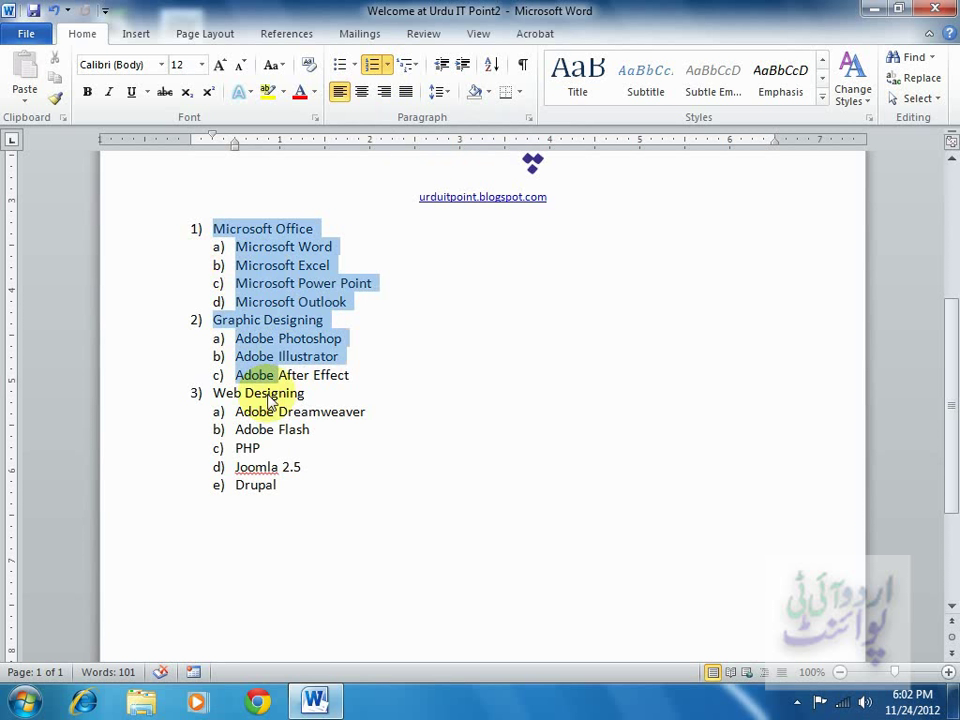
{"action": "left_click", "coordinate": [406, 72]}
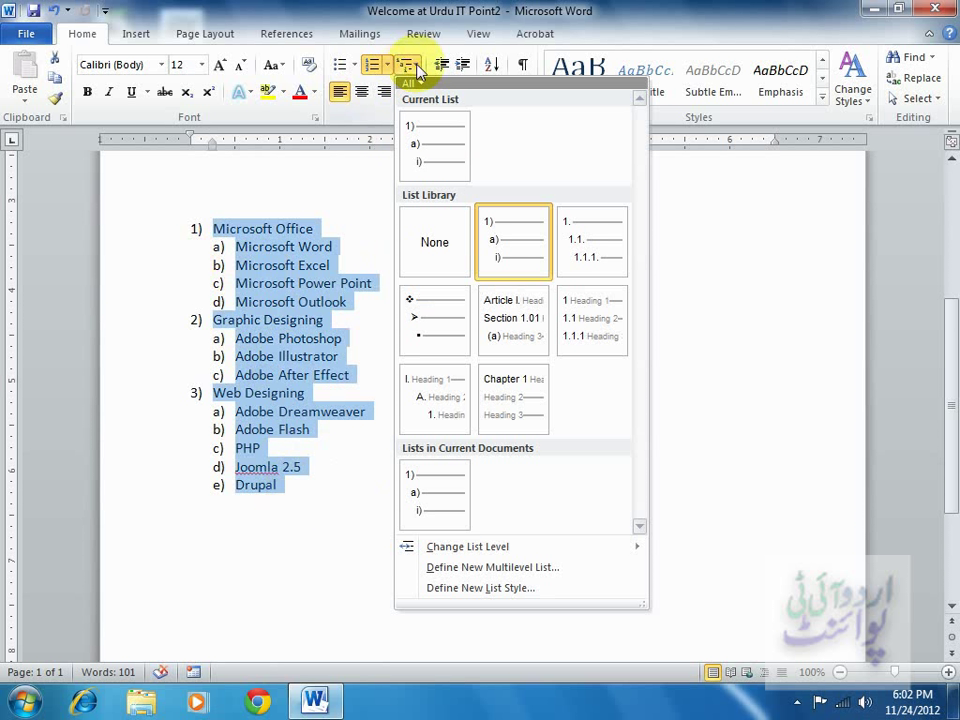
{"action": "left_click", "coordinate": [519, 322]}
{"action": "left_click_drag", "start_coordinate": [947, 275], "coordinate": [949, 436]}
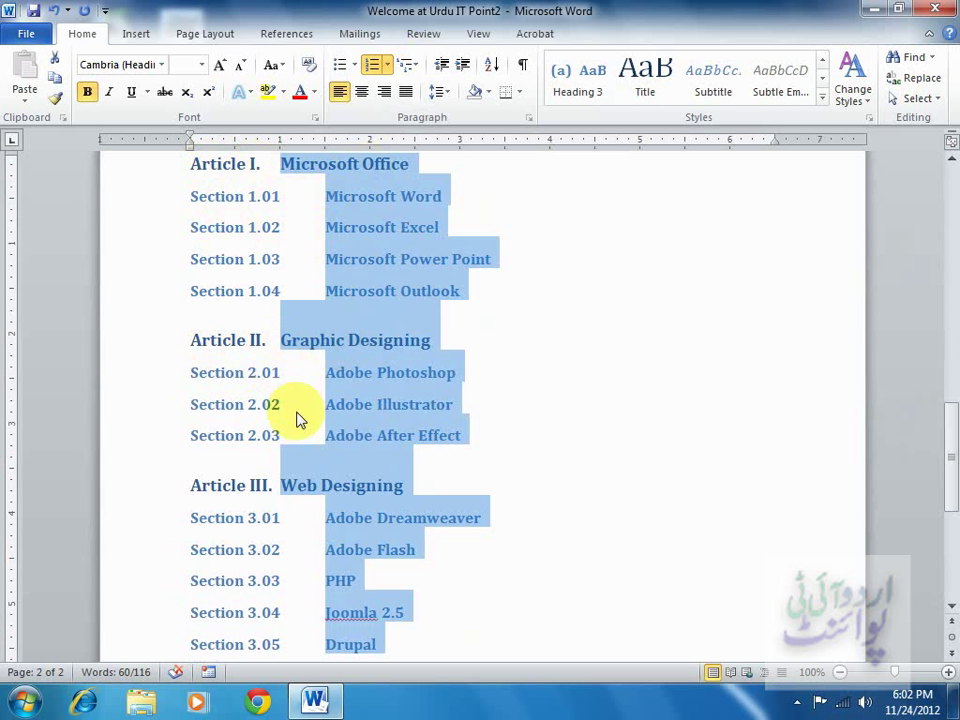
{"action": "left_click_drag", "start_coordinate": [952, 455], "coordinate": [946, 265]}
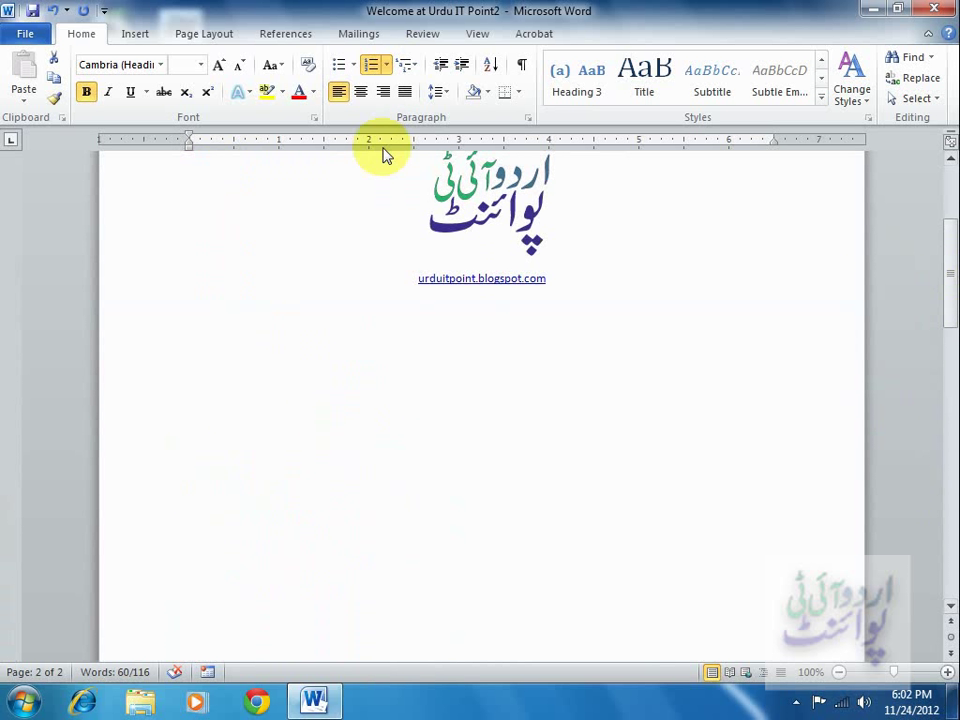
{"action": "left_click", "coordinate": [408, 66]}
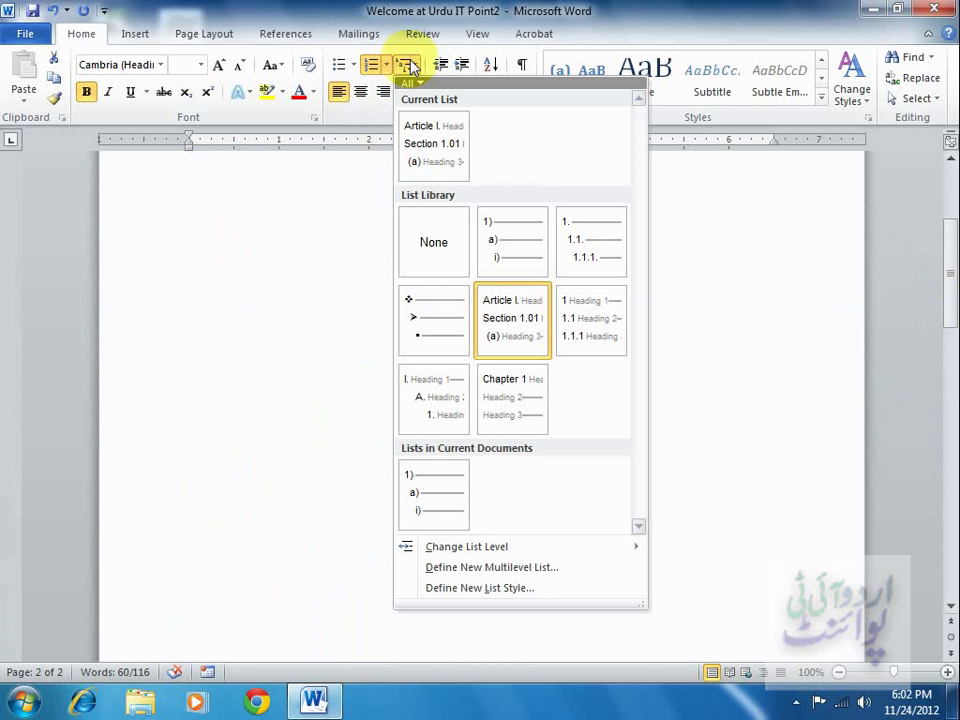
{"action": "left_click", "coordinate": [590, 325]}
{"action": "left_click_drag", "start_coordinate": [948, 270], "coordinate": [950, 483]}
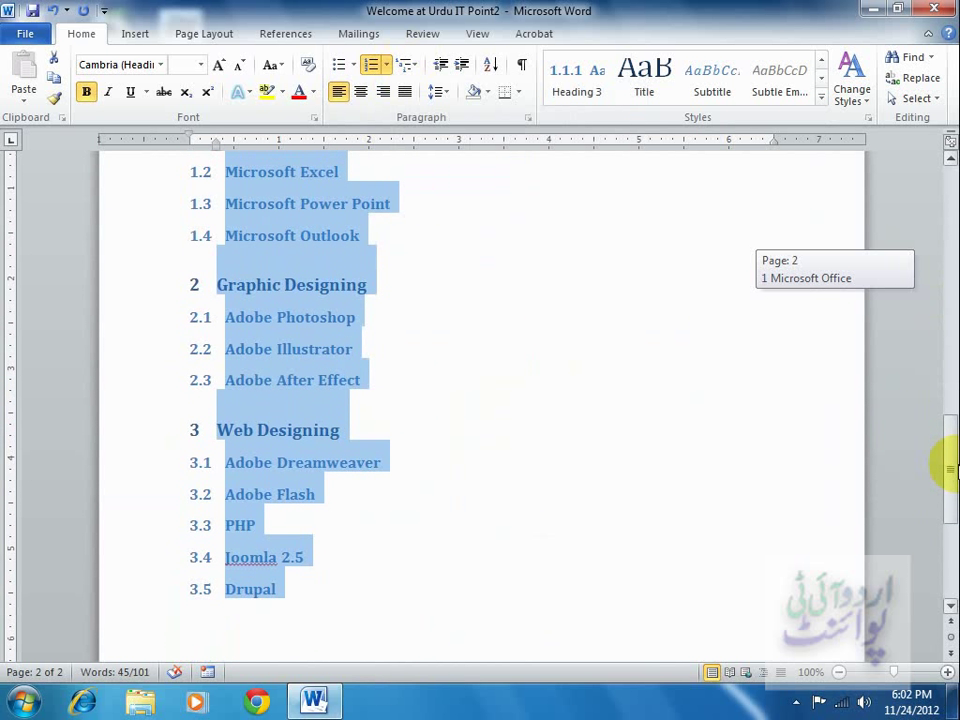
{"action": "left_click_drag", "start_coordinate": [948, 483], "coordinate": [948, 439]}
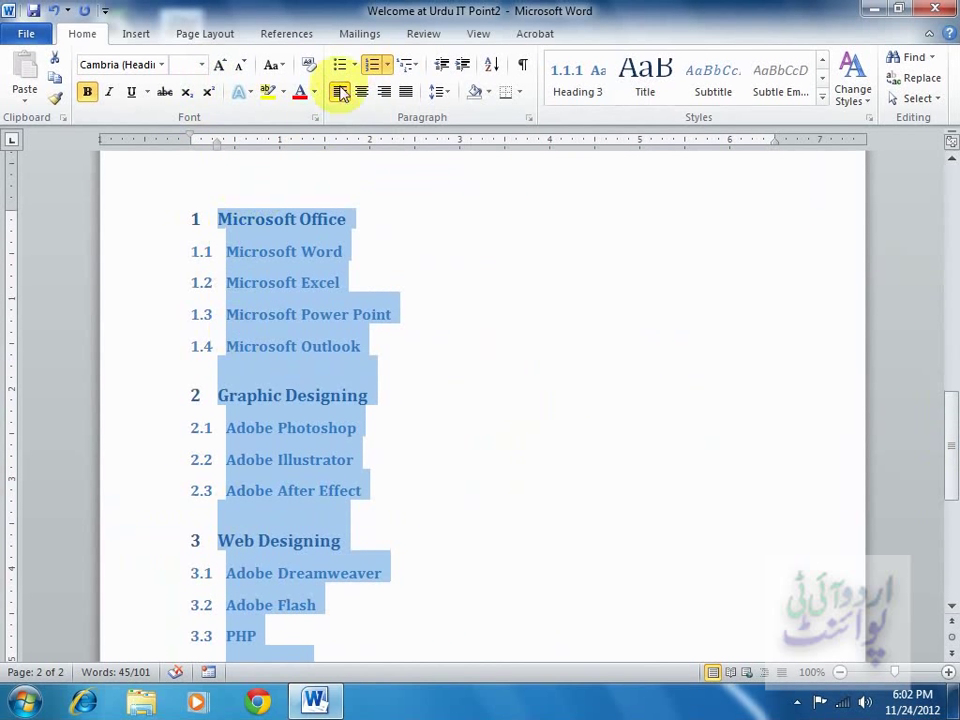
Set the selected list text to 11 pt so the document fits on one page.
{"action": "left_click", "coordinate": [200, 68]}
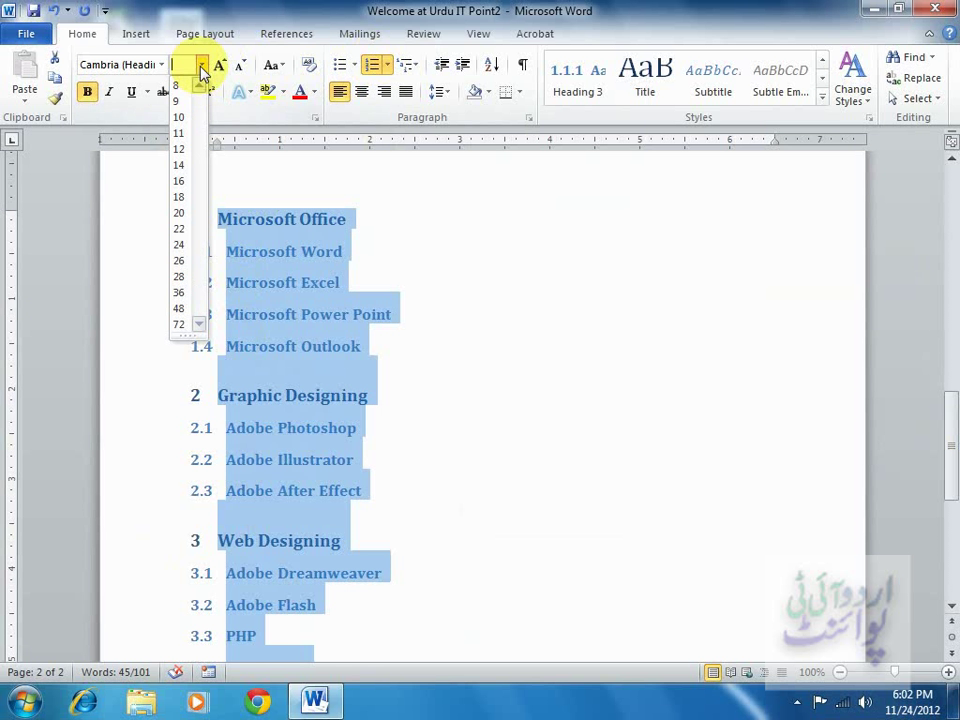
{"action": "left_click", "coordinate": [185, 133]}
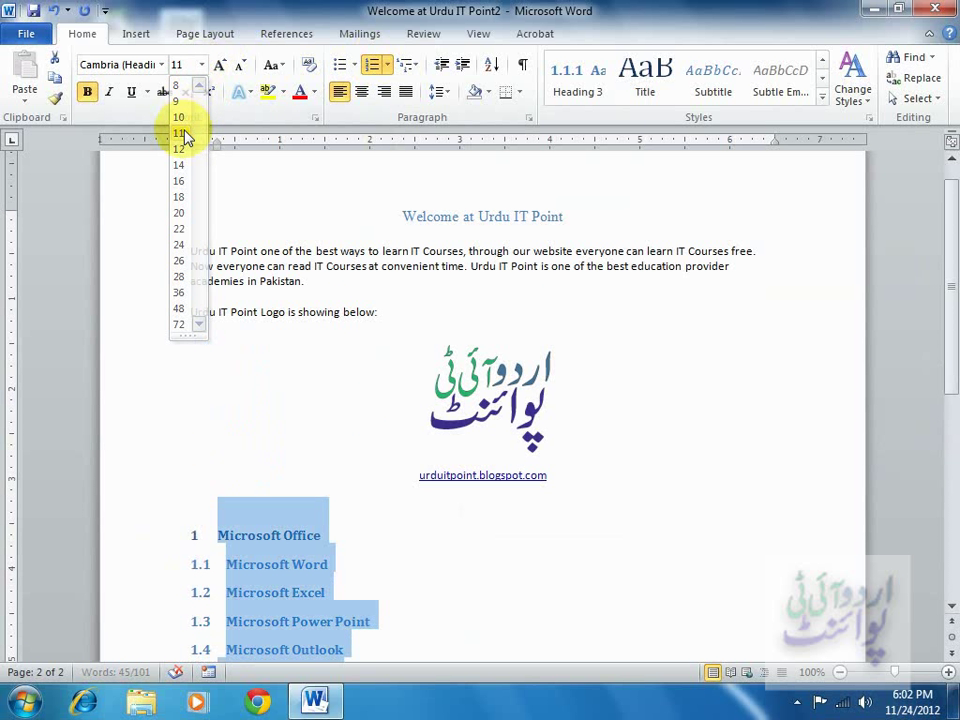
{"action": "left_click_drag", "start_coordinate": [955, 258], "coordinate": [955, 420]}
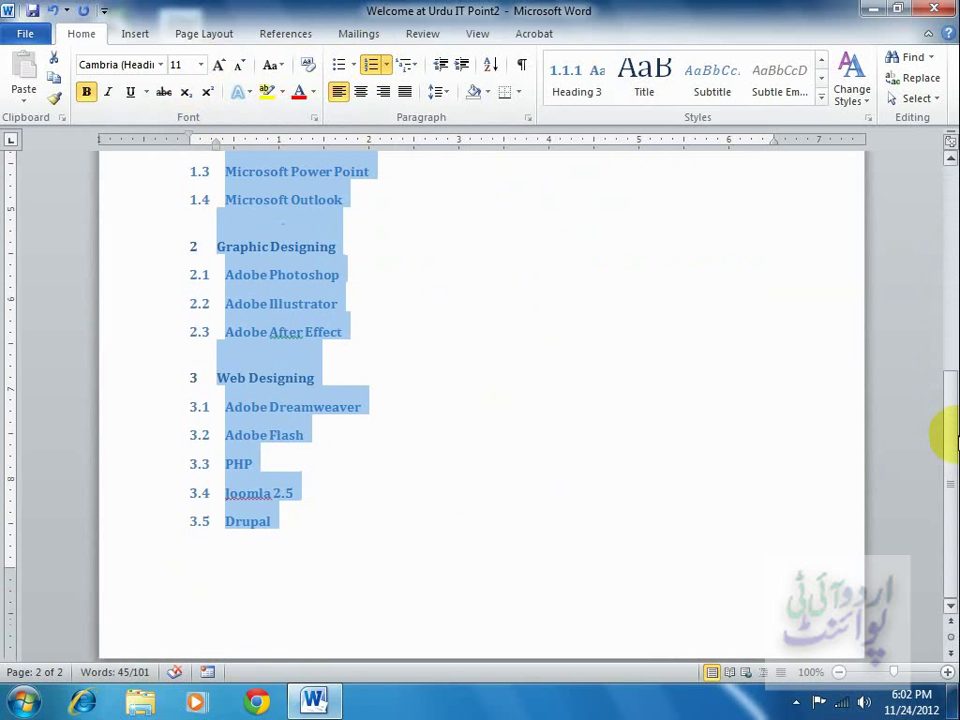
{"action": "left_click_drag", "start_coordinate": [955, 460], "coordinate": [955, 213]}
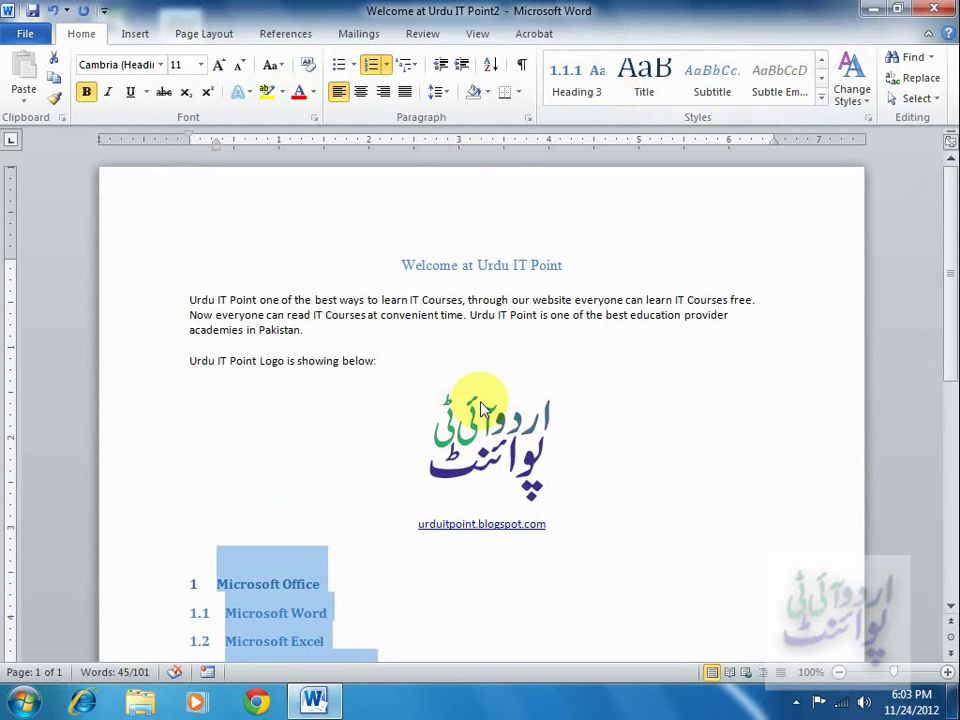
Give the 'Welcome at Urdu IT Point' heading the Title style from the Quick Styles gallery.
{"action": "left_click_drag", "start_coordinate": [383, 270], "coordinate": [566, 271]}
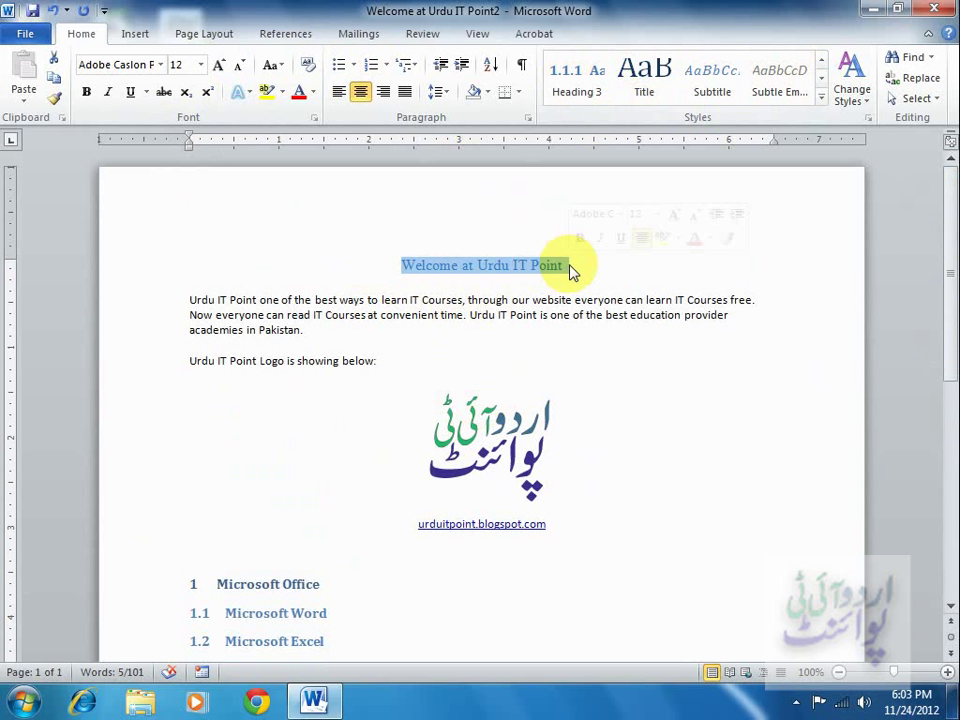
{"action": "left_click", "coordinate": [566, 98]}
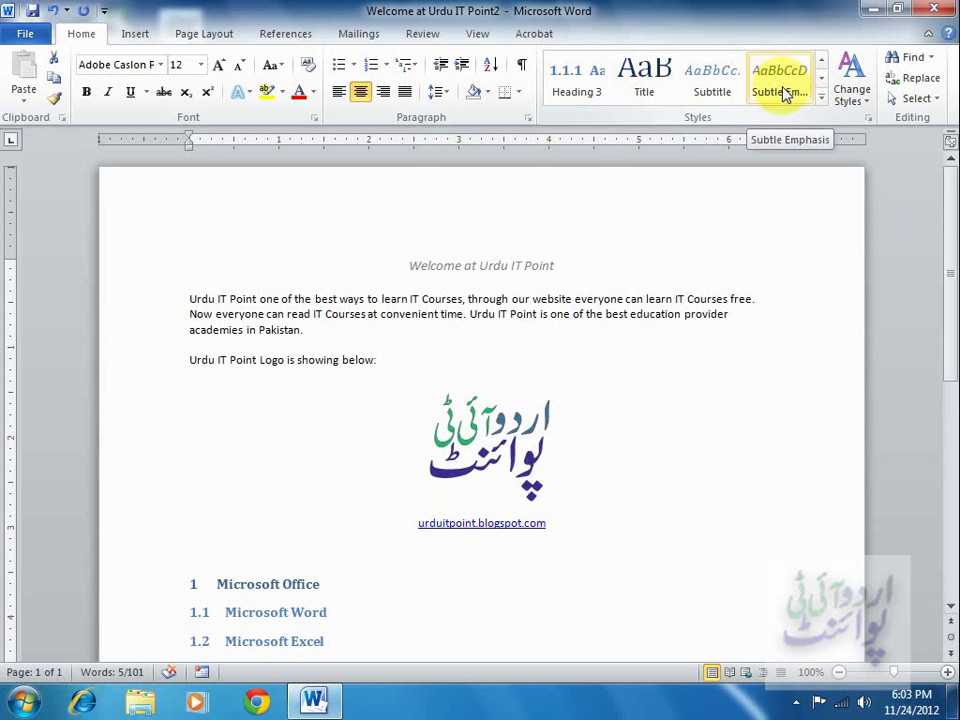
{"action": "left_click", "coordinate": [821, 97]}
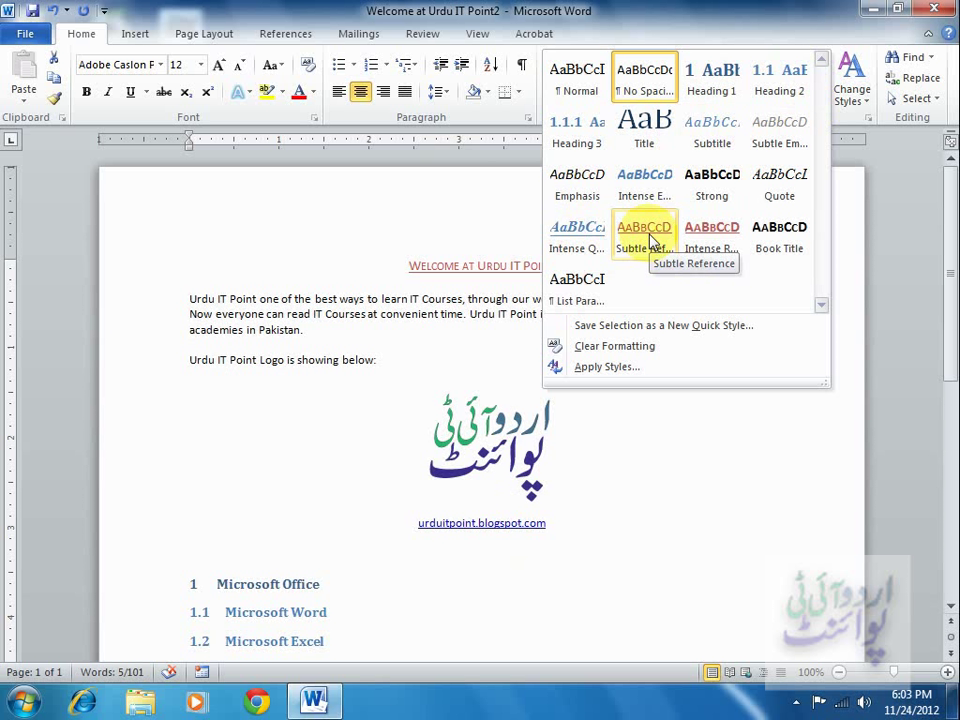
{"action": "left_click", "coordinate": [644, 143]}
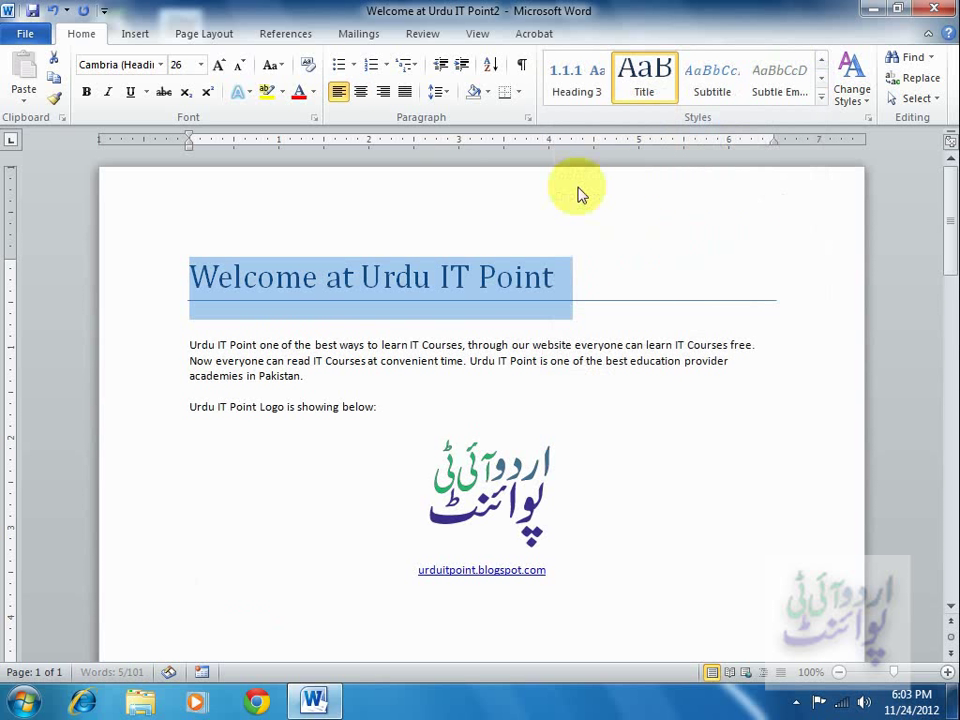
{"action": "left_click", "coordinate": [230, 300]}
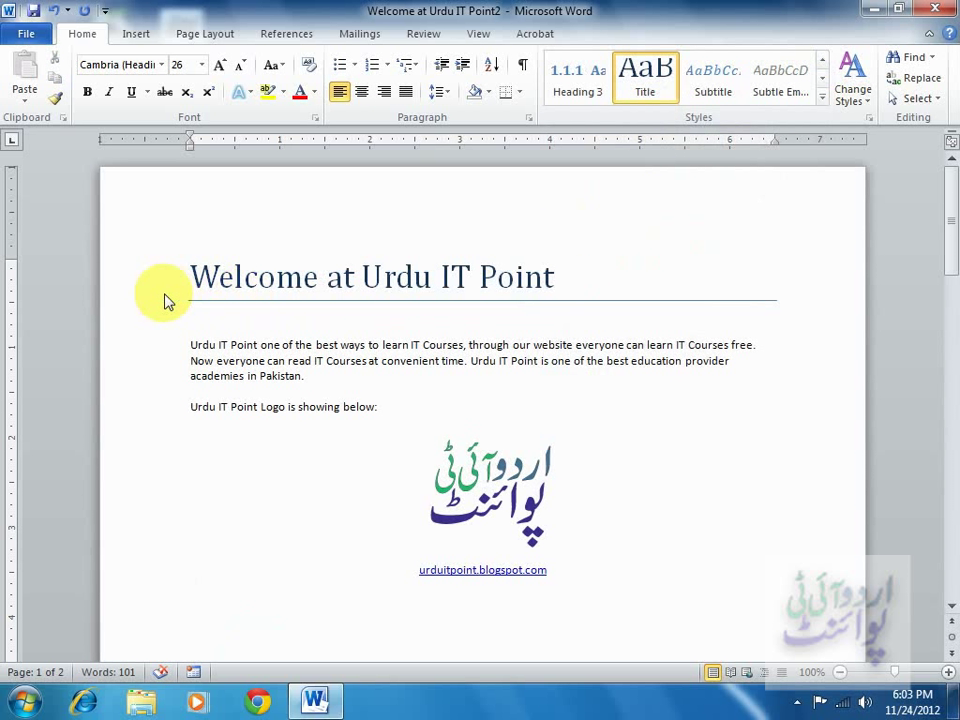
{"action": "left_click", "coordinate": [160, 300]}
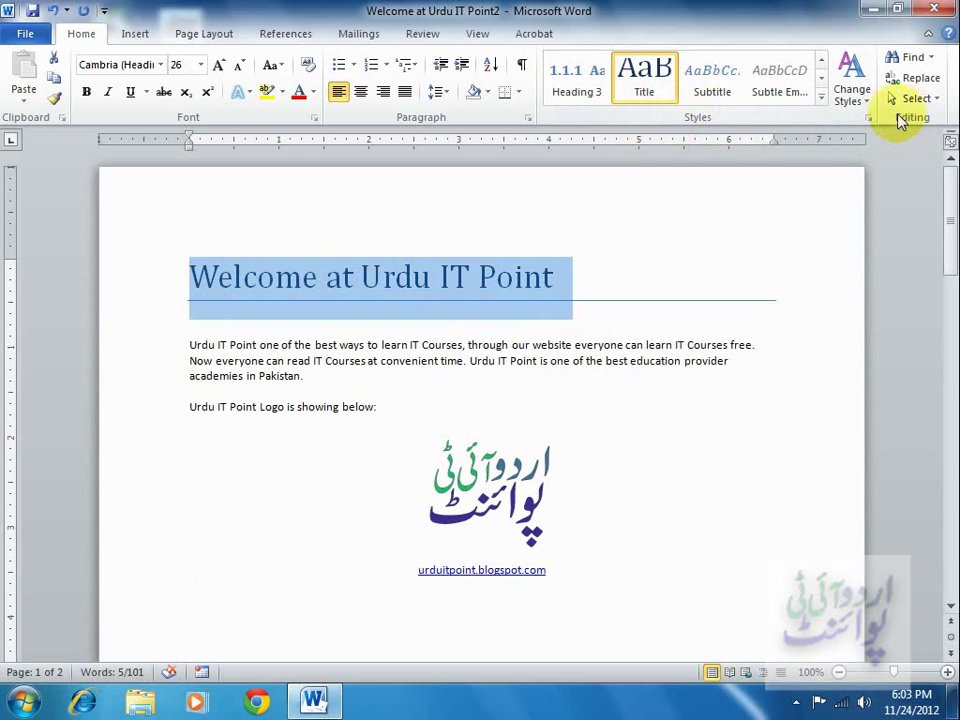
Start a new style 'Urdu IT Point' from the title: 20 pt, bold, centred, single spacing.
{"action": "left_click", "coordinate": [867, 120]}
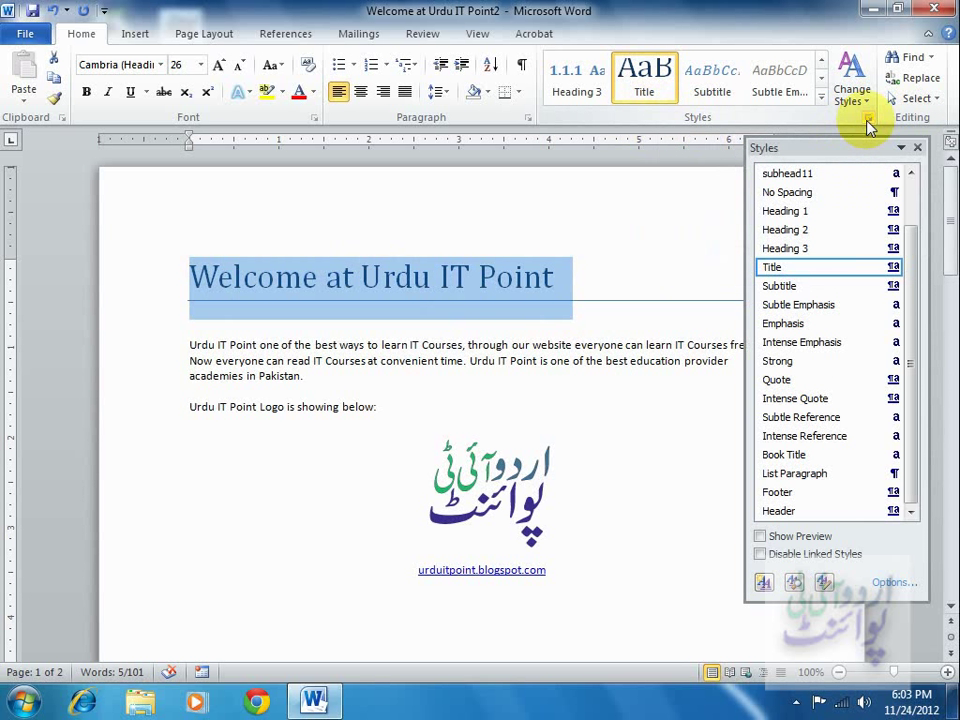
{"action": "left_click", "coordinate": [763, 584]}
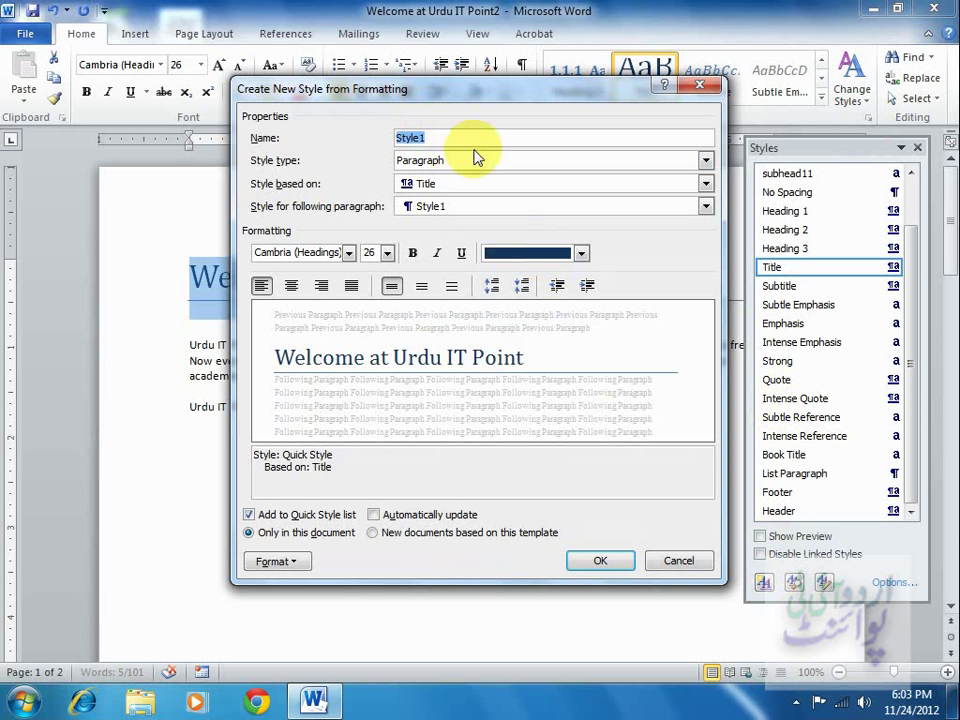
{"action": "type", "text": "Urdu IT P"}
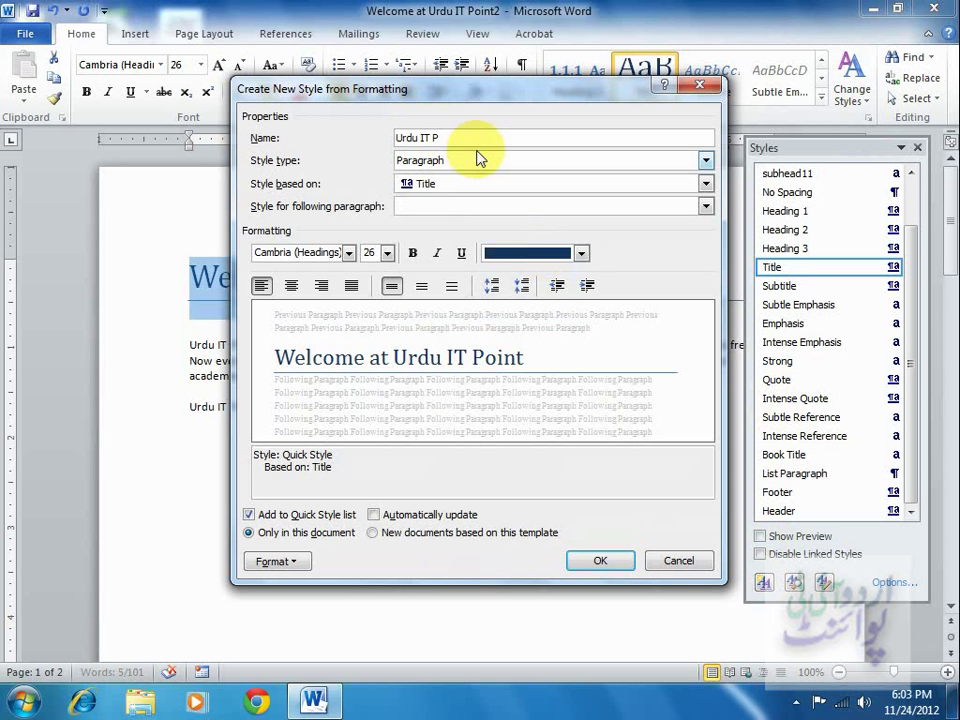
{"action": "type", "text": "oint"}
{"action": "left_click", "coordinate": [387, 253]}
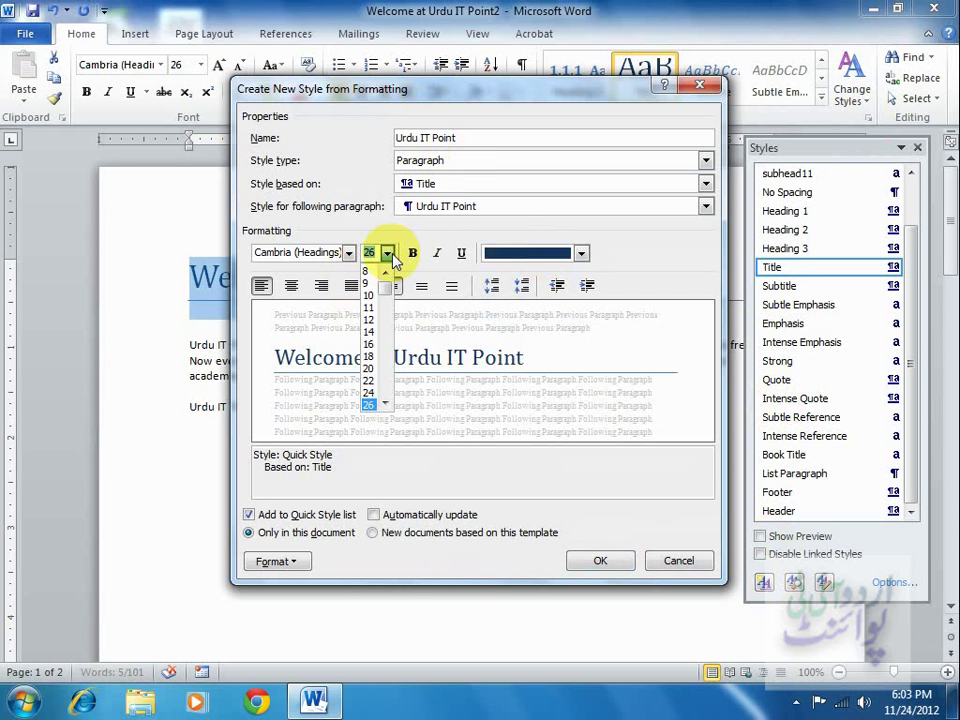
{"action": "left_click", "coordinate": [369, 368]}
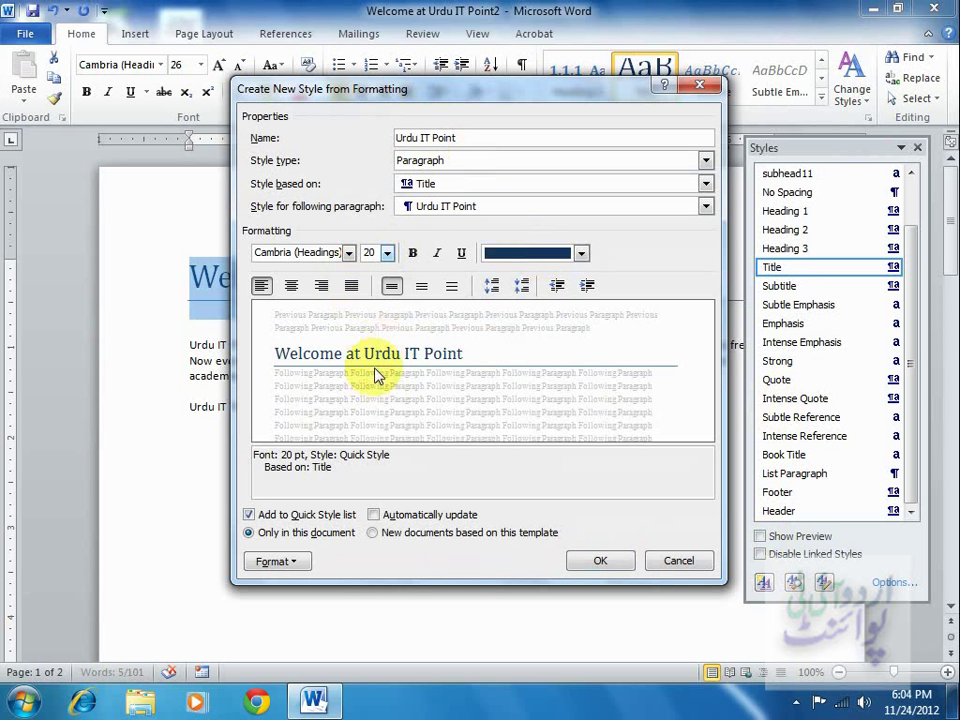
{"action": "left_click", "coordinate": [413, 254]}
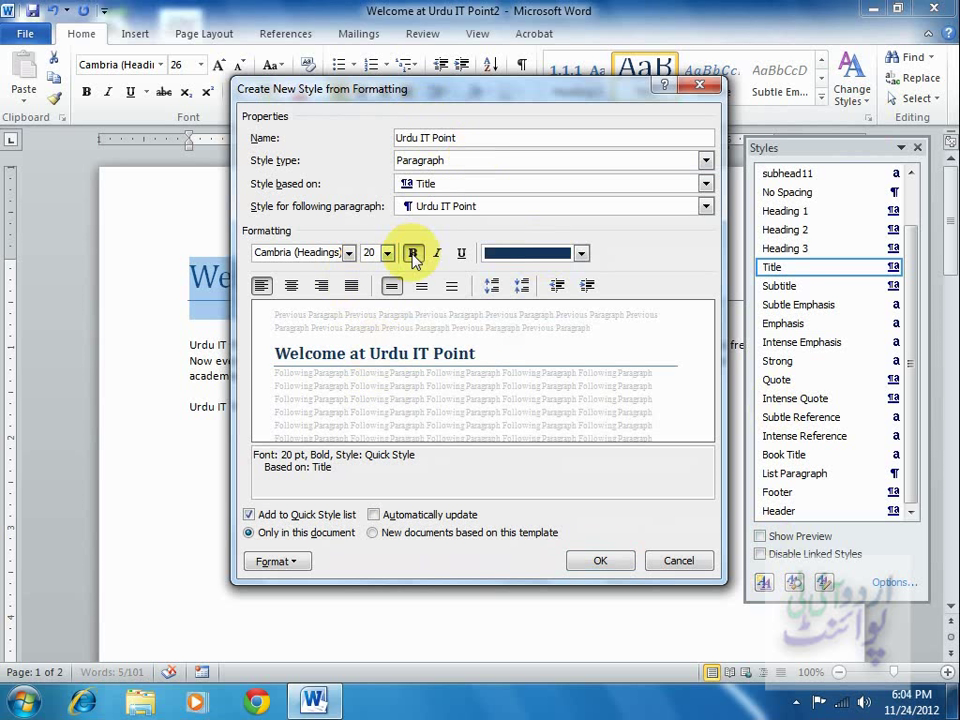
{"action": "left_click", "coordinate": [291, 285]}
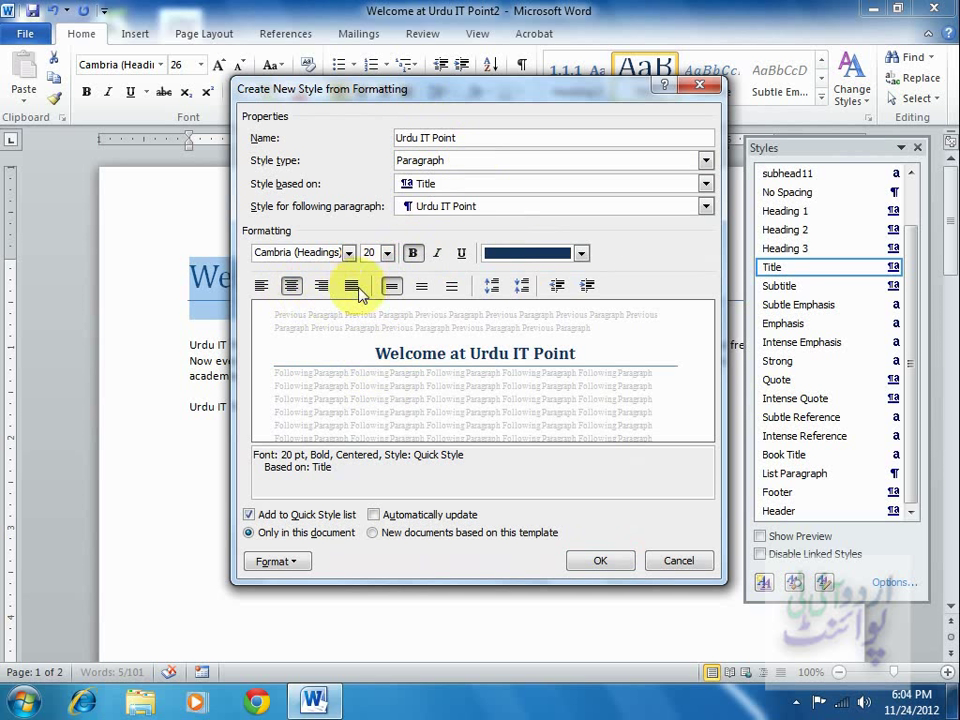
{"action": "left_click", "coordinate": [423, 287]}
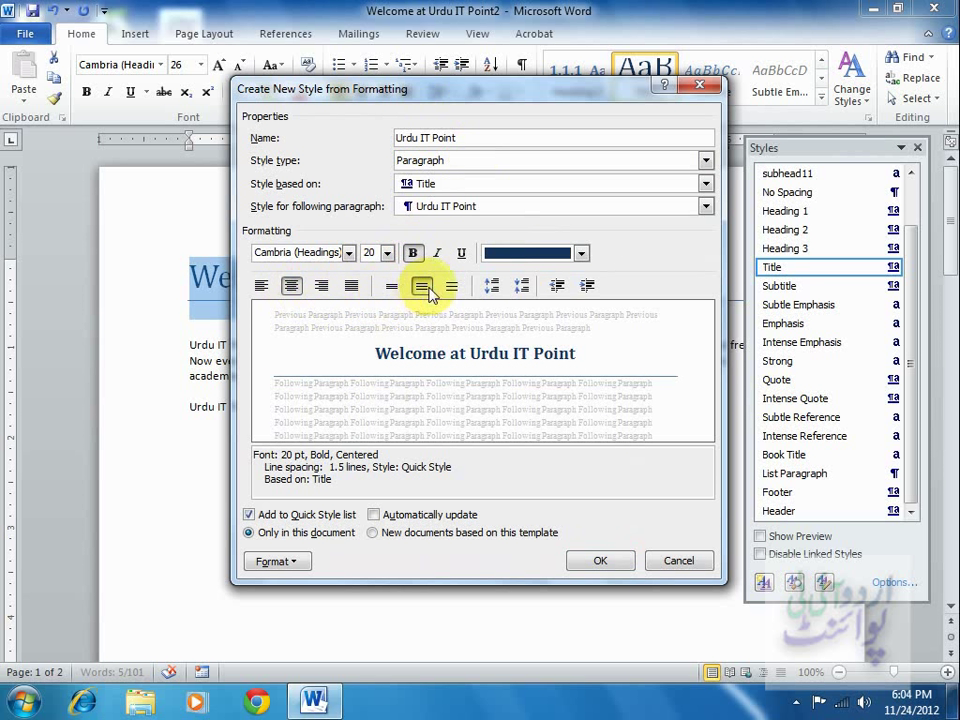
{"action": "left_click", "coordinate": [451, 287]}
{"action": "left_click", "coordinate": [422, 288]}
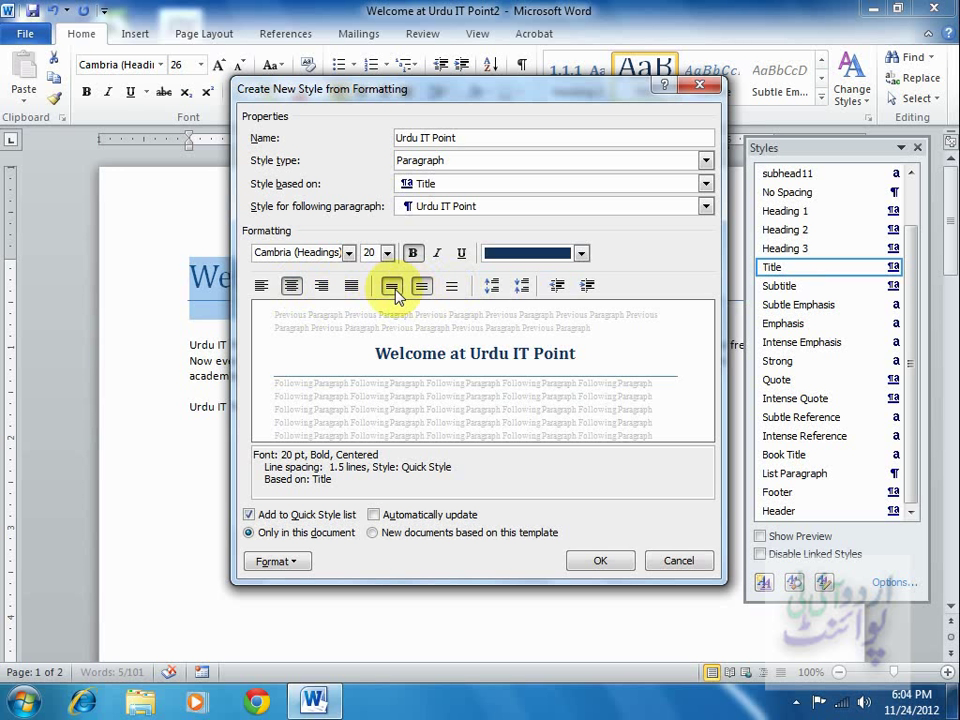
{"action": "left_click", "coordinate": [392, 287]}
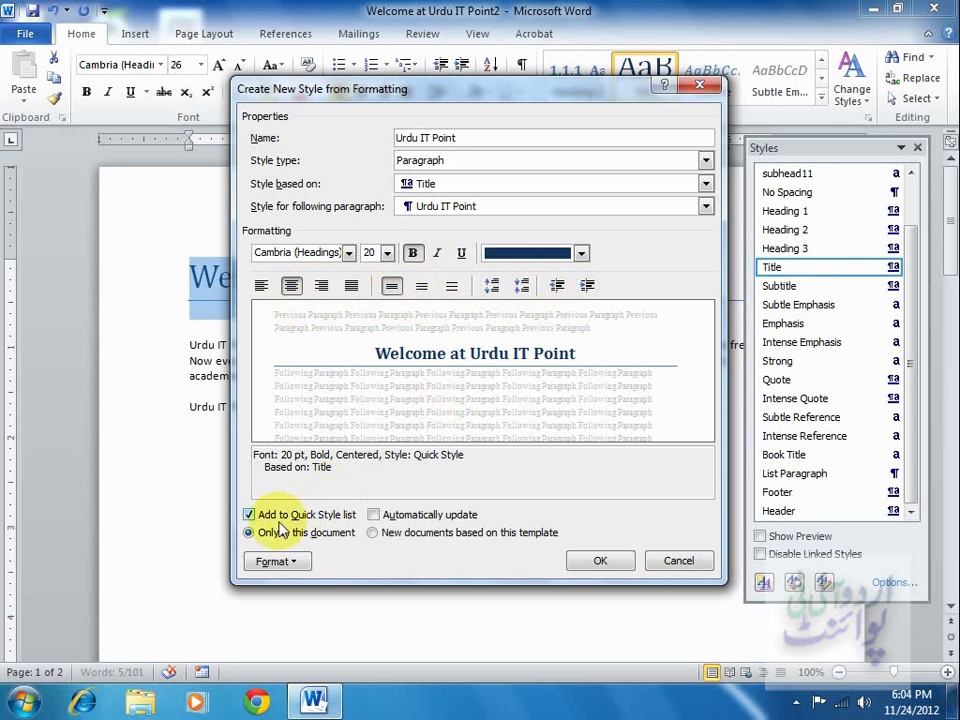
Make the style update automatically, save it to the template for new documents, and create it.
{"action": "left_click_drag", "start_coordinate": [547, 90], "coordinate": [554, 158]}
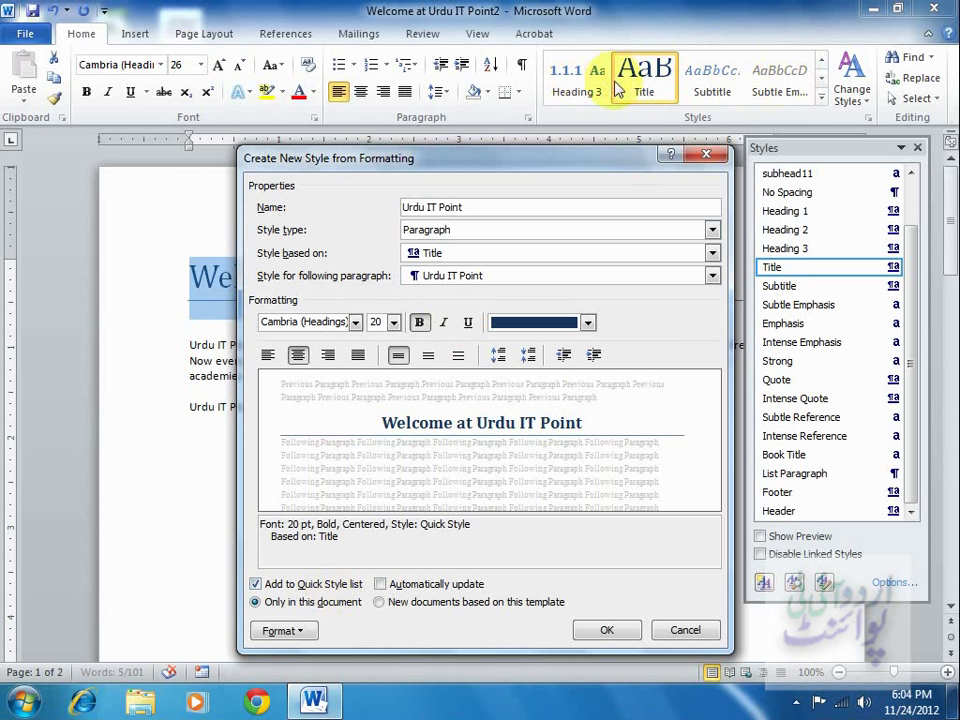
{"action": "left_click", "coordinate": [256, 602]}
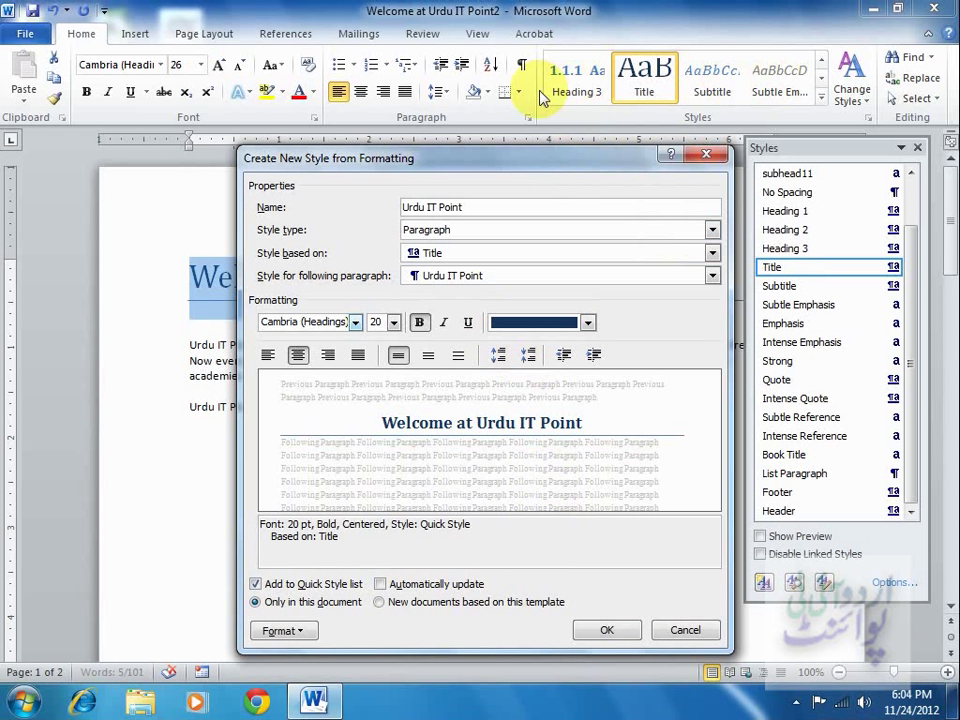
{"action": "left_click", "coordinate": [380, 583]}
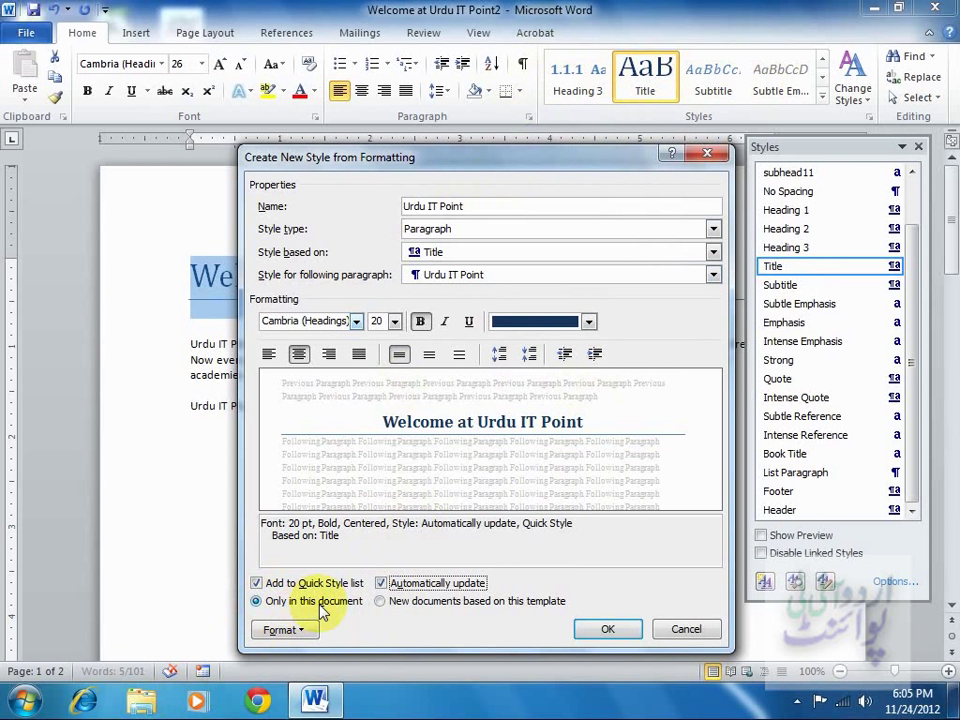
{"action": "left_click", "coordinate": [381, 602]}
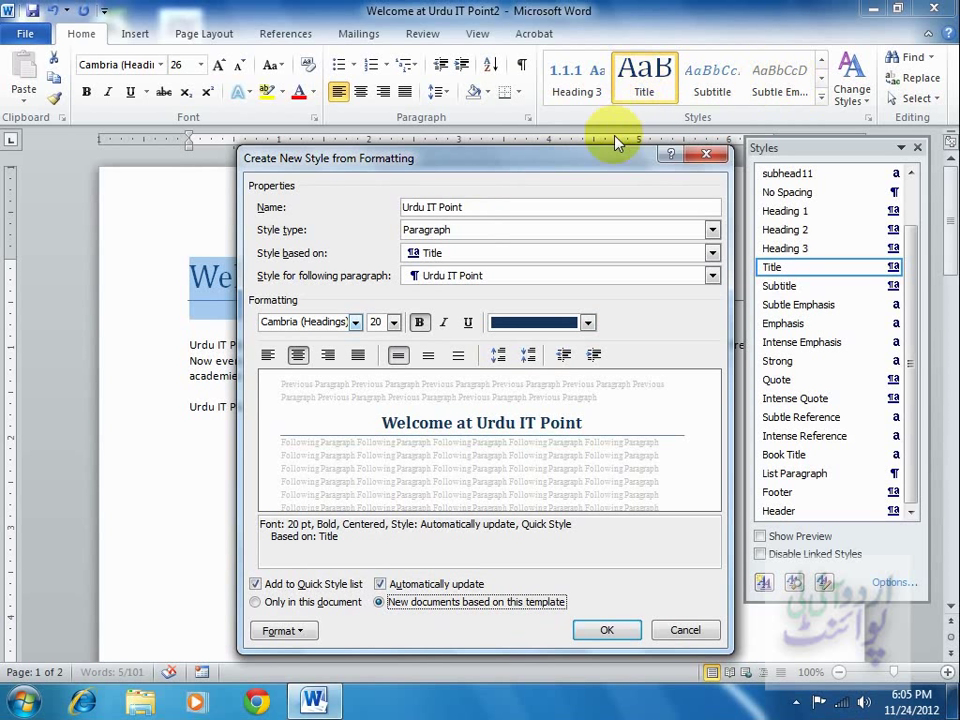
{"action": "left_click", "coordinate": [612, 636]}
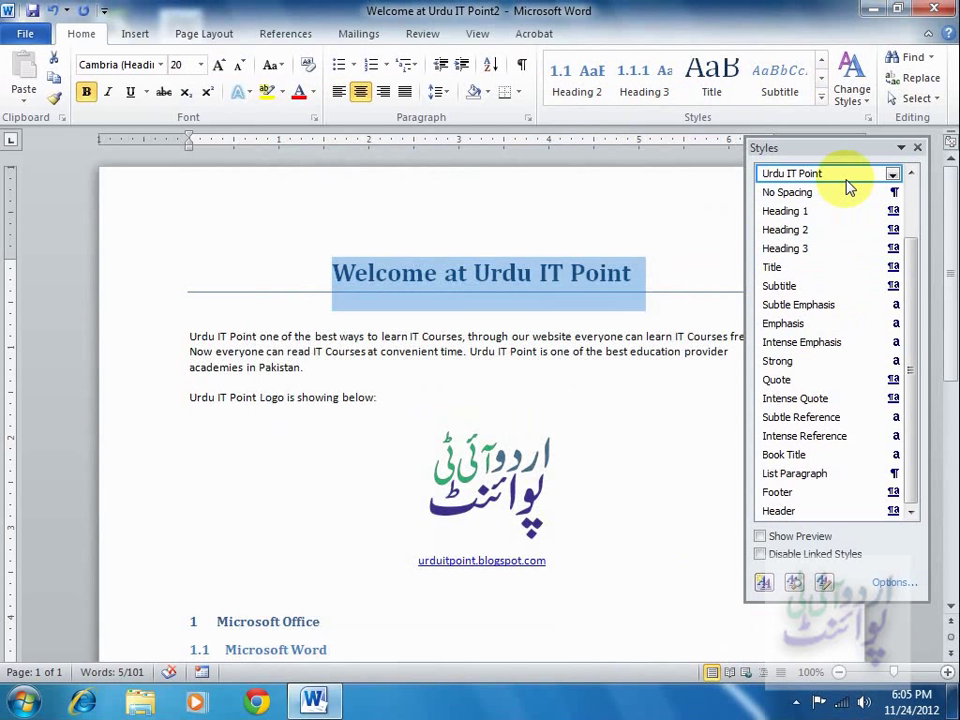
Apply the Urdu IT Point style to the title from the Quick Styles gallery.
{"action": "mouse_move", "coordinate": [846, 182]}
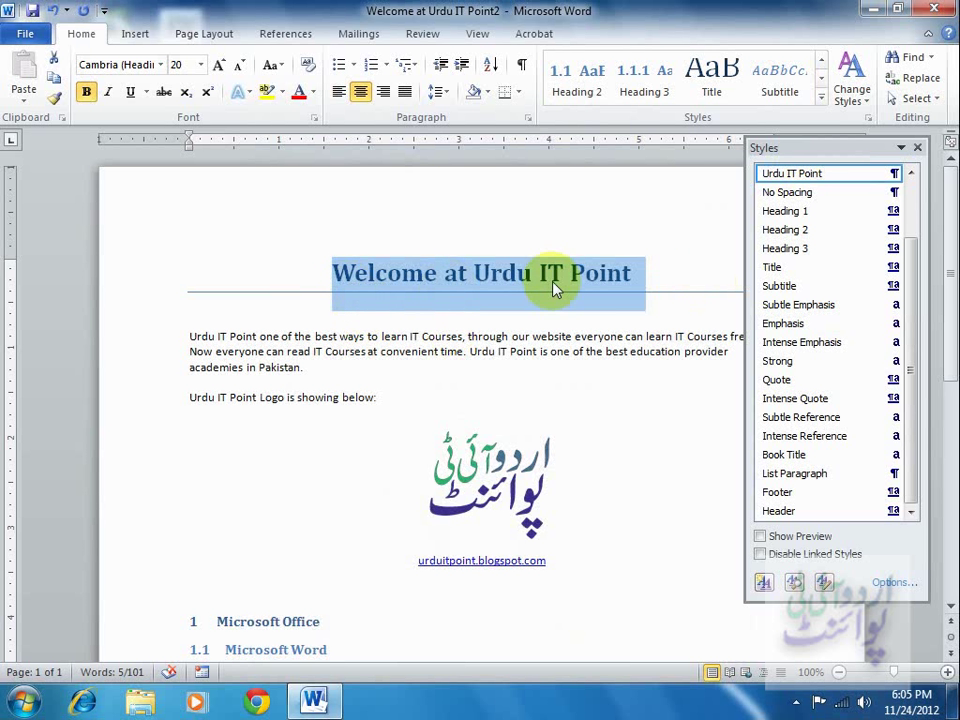
{"action": "left_click", "coordinate": [821, 98]}
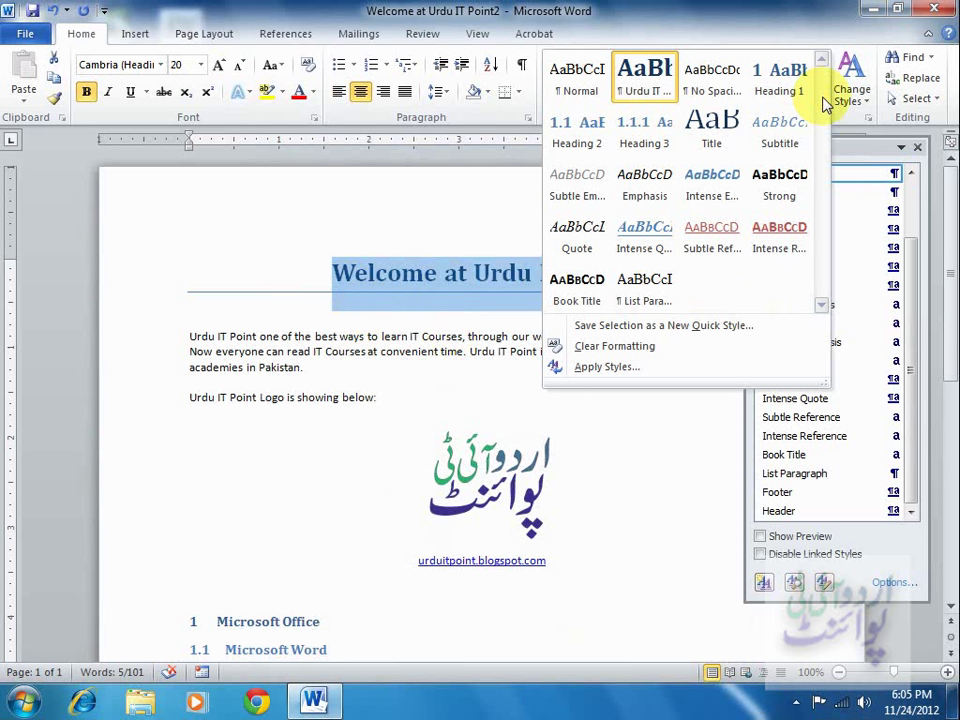
{"action": "left_click", "coordinate": [657, 90]}
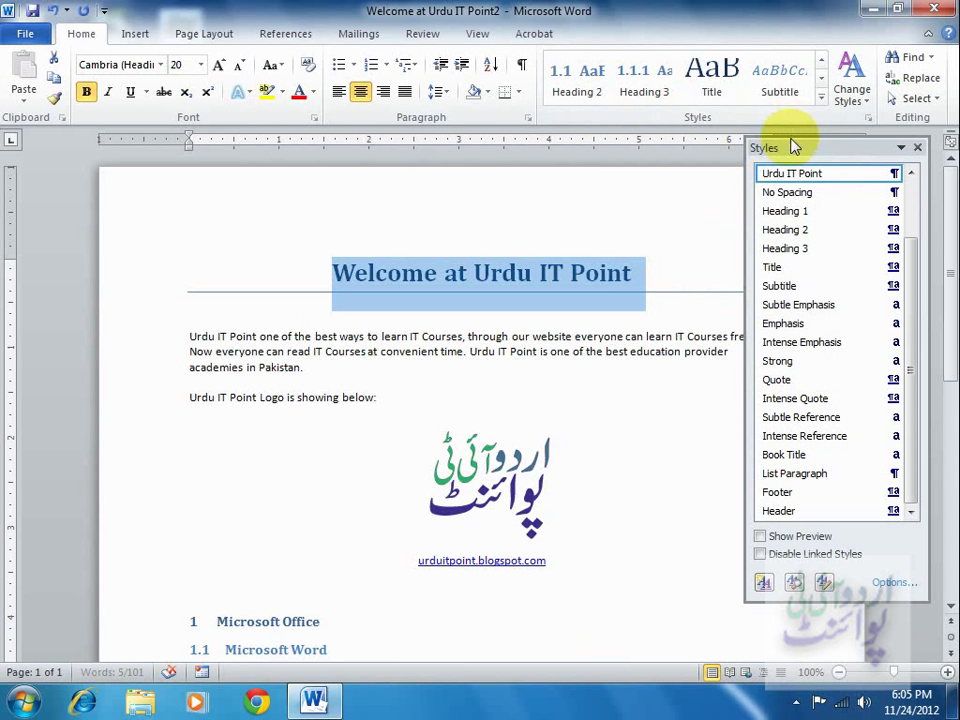
{"action": "left_click", "coordinate": [822, 98]}
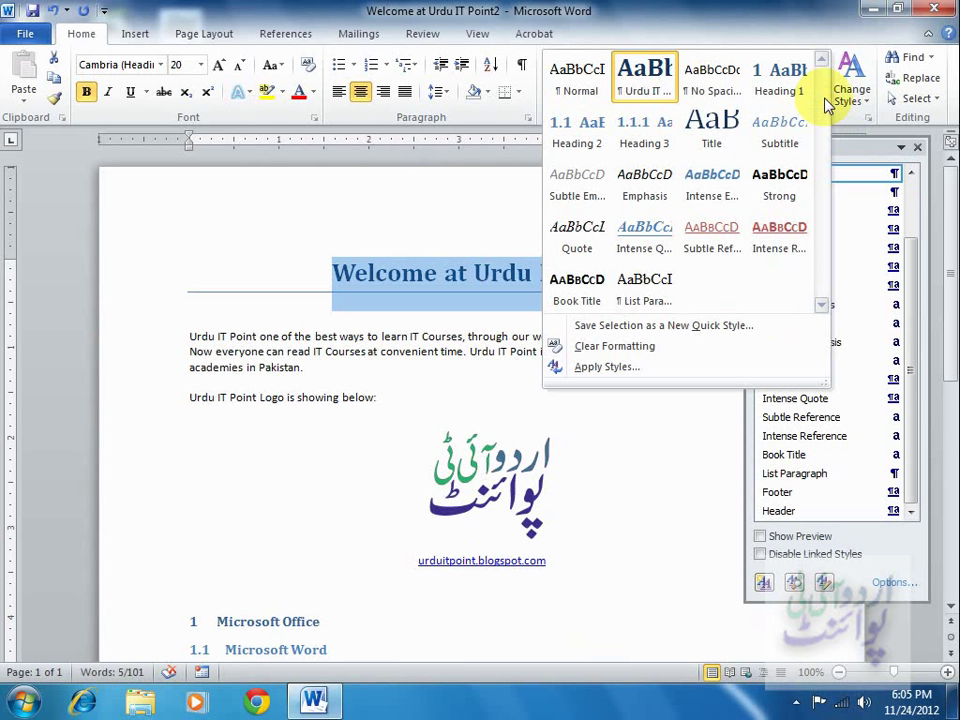
{"action": "left_click", "coordinate": [656, 92]}
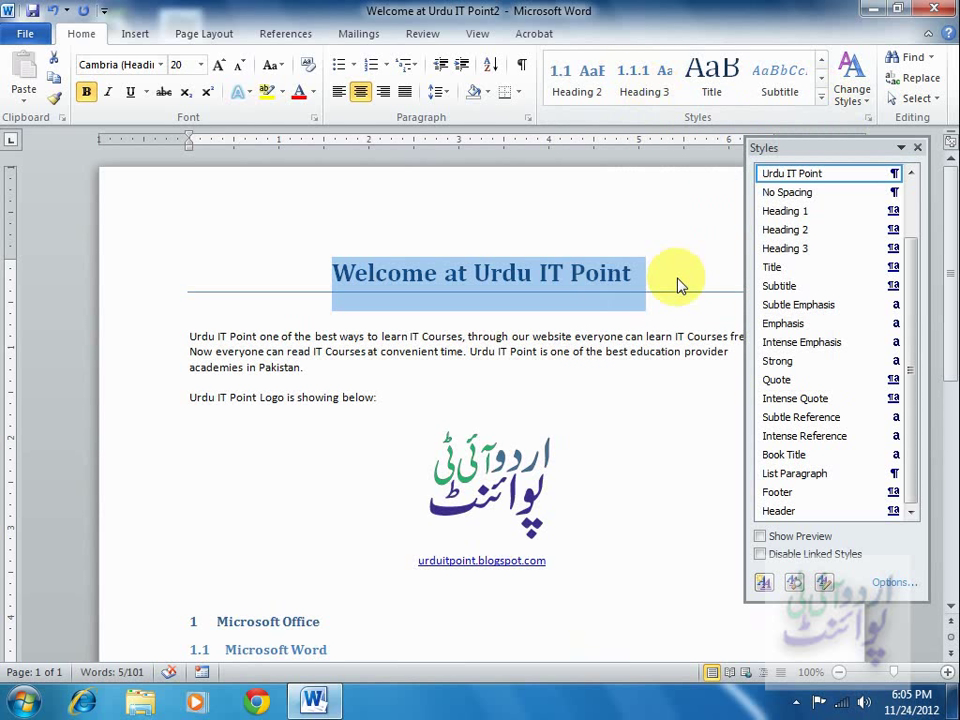
Insert a page break after the link line with Ctrl+Enter.
{"action": "left_click", "coordinate": [677, 285]}
{"action": "left_click", "coordinate": [576, 603]}
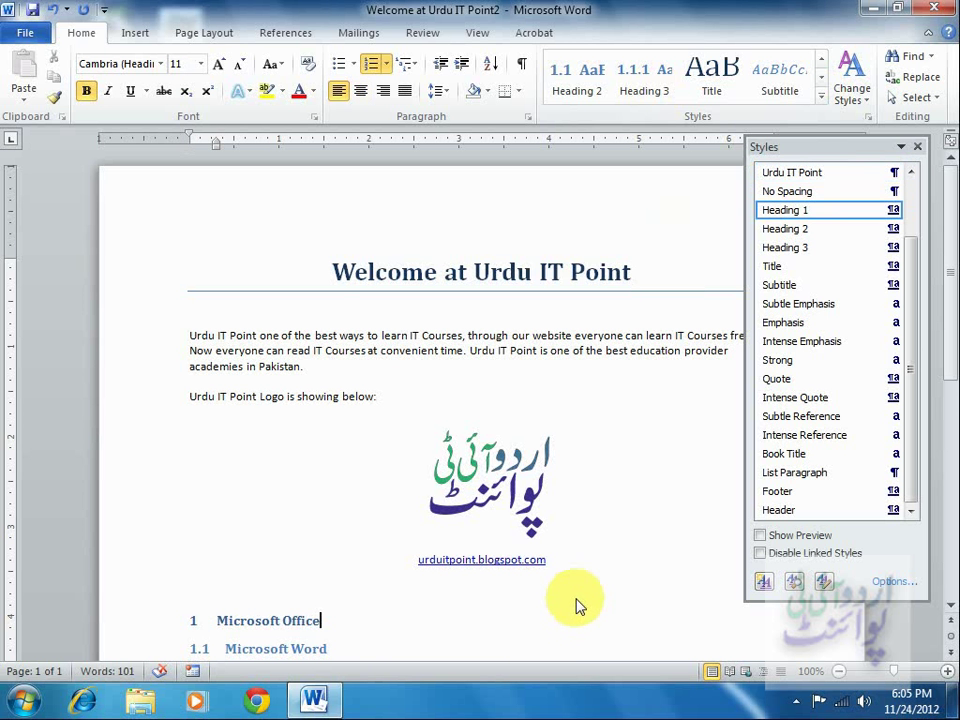
{"action": "left_click", "coordinate": [597, 569]}
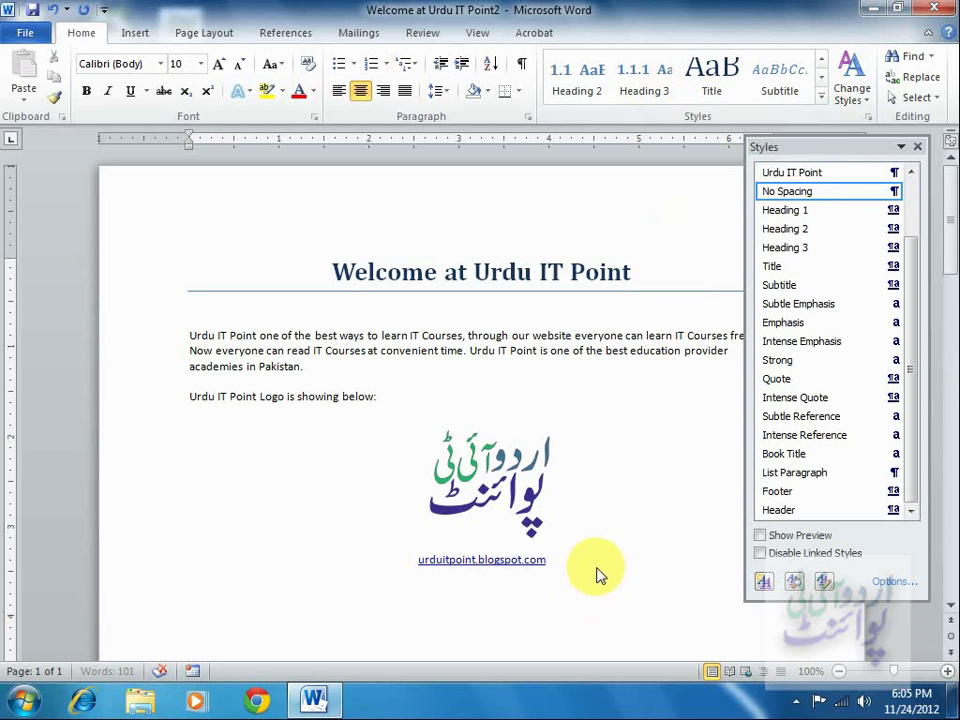
{"action": "key", "text": "ctrl+Return"}
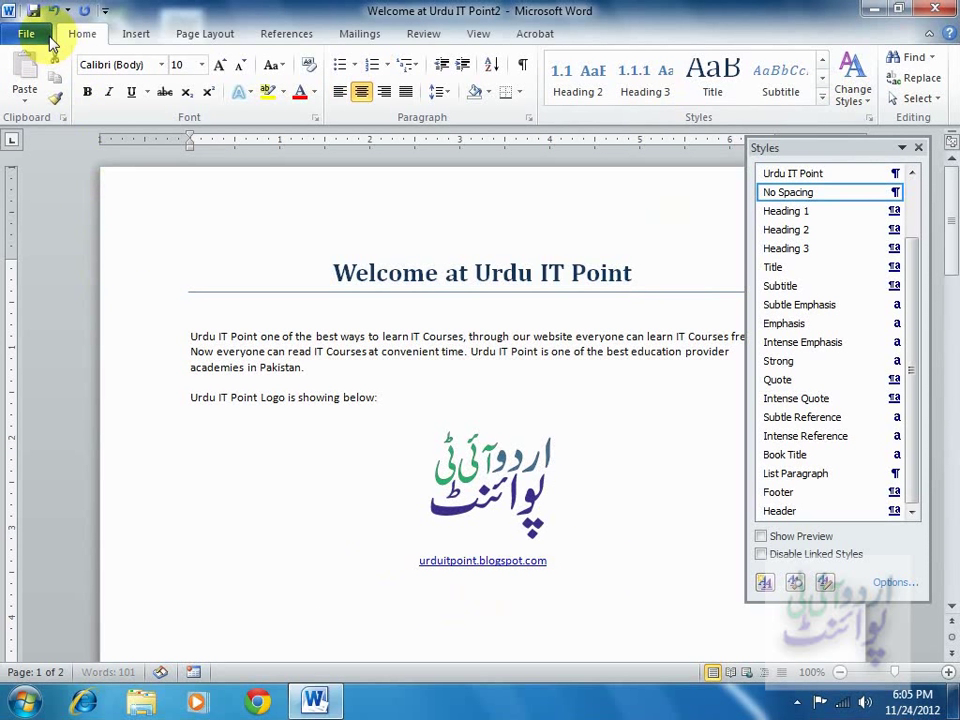
Create a blank test document and style an 'Urdu IT Point' line with the Urdu IT Point style.
{"action": "left_click", "coordinate": [46, 38]}
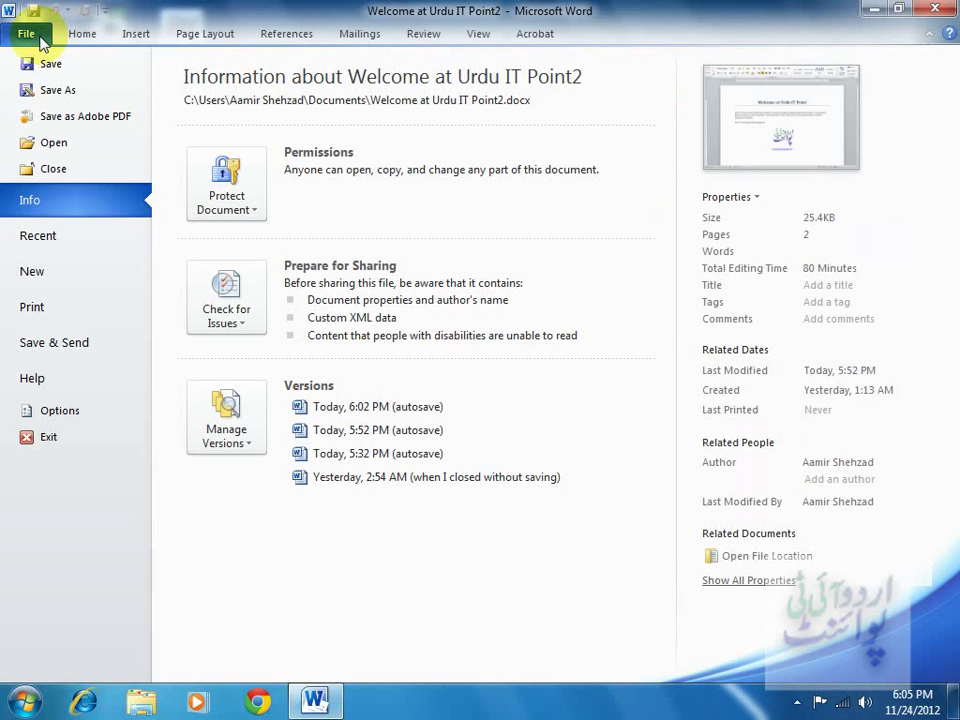
{"action": "left_click", "coordinate": [86, 276]}
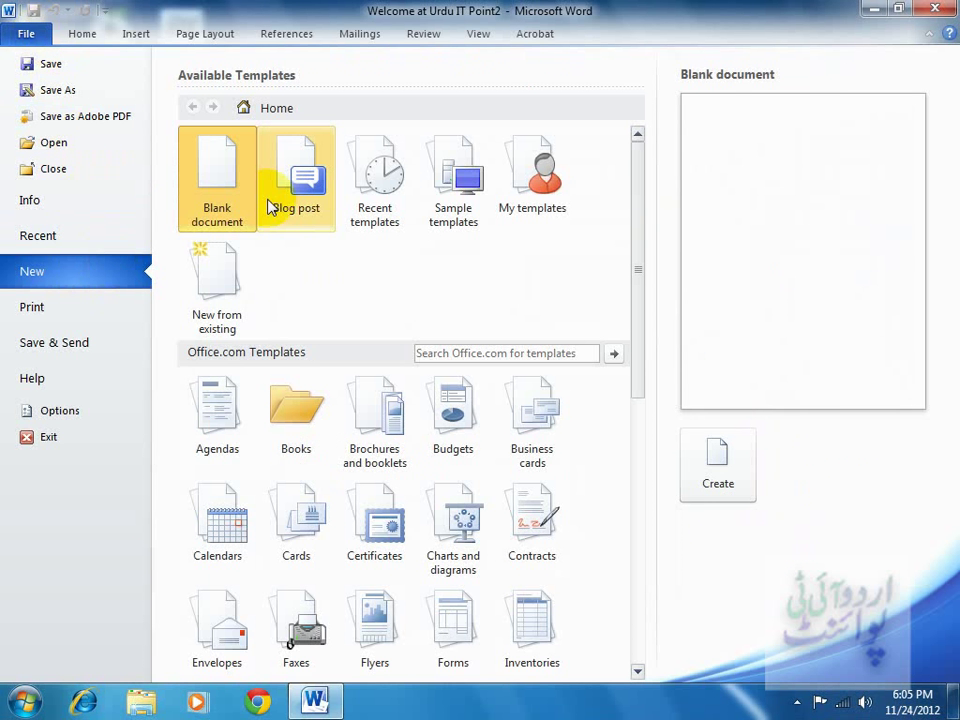
{"action": "left_click", "coordinate": [710, 455]}
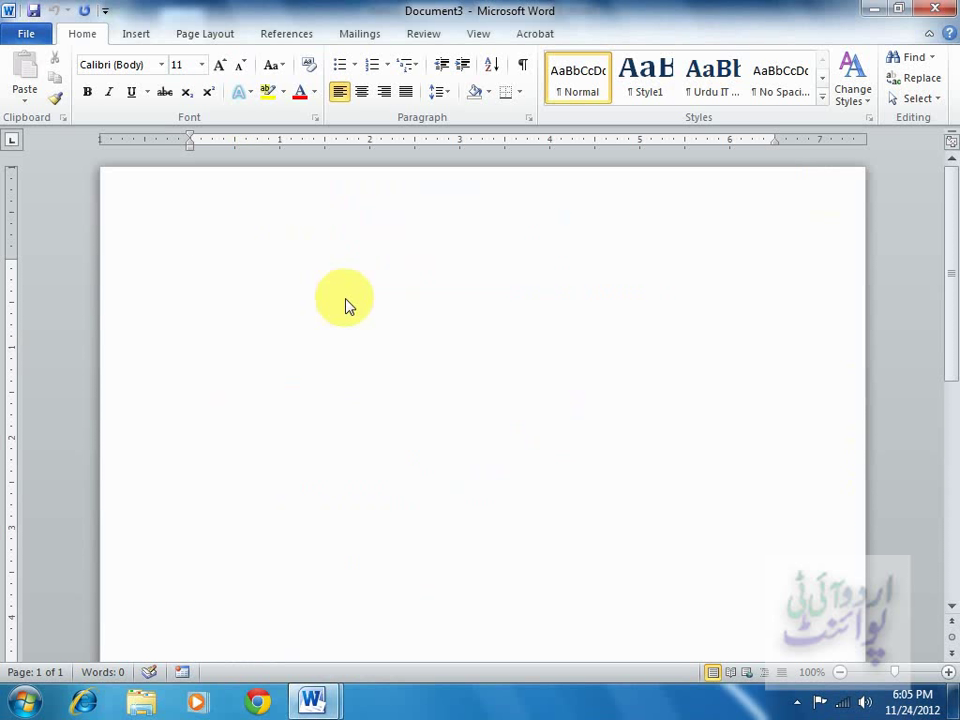
{"action": "type", "text": "uitp"}
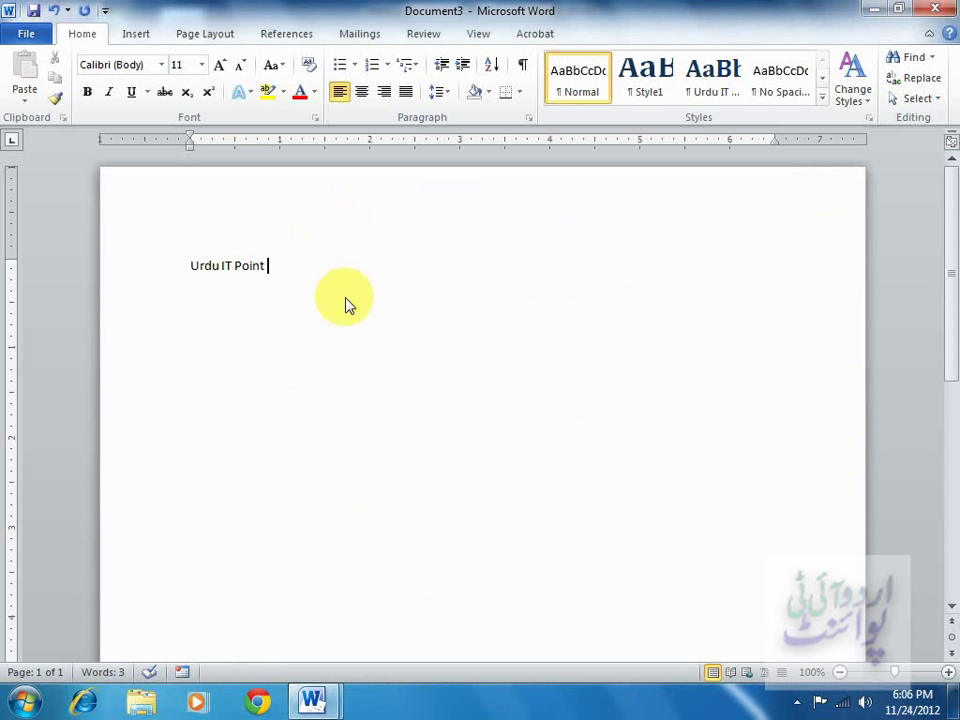
{"action": "left_click", "coordinate": [165, 270]}
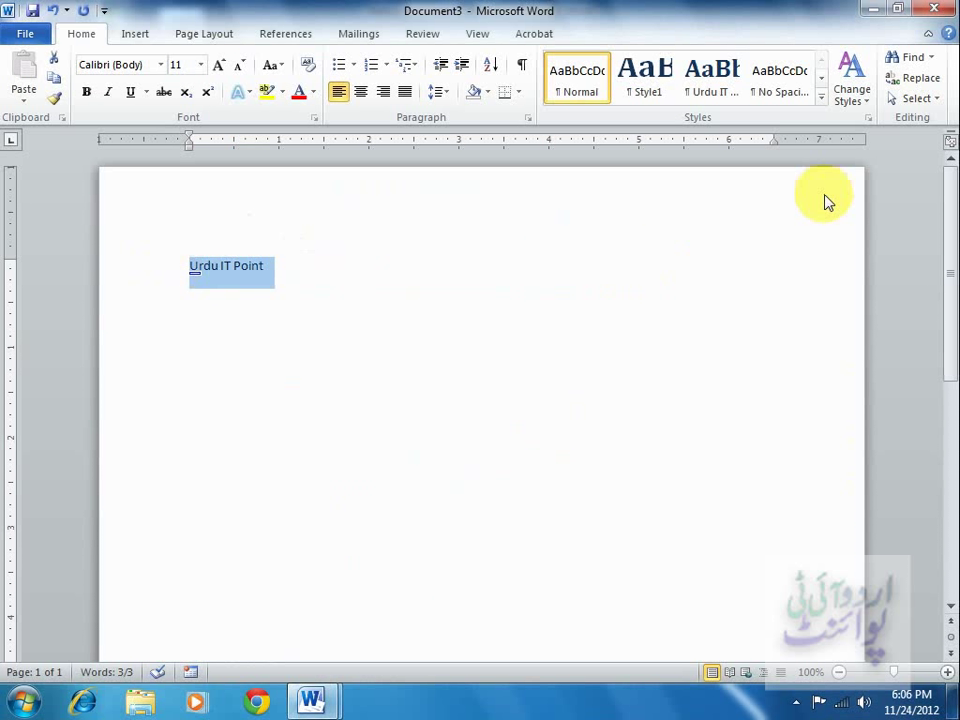
{"action": "left_click", "coordinate": [720, 100]}
{"action": "left_click", "coordinate": [315, 270]}
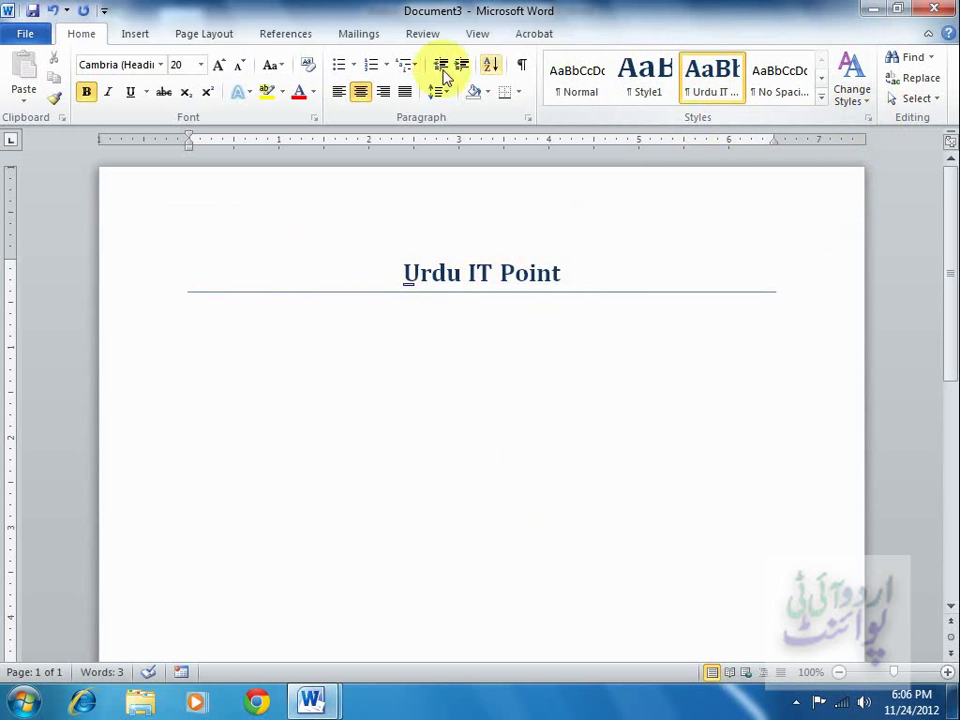
Close the test document without saving.
{"action": "left_click", "coordinate": [40, 36]}
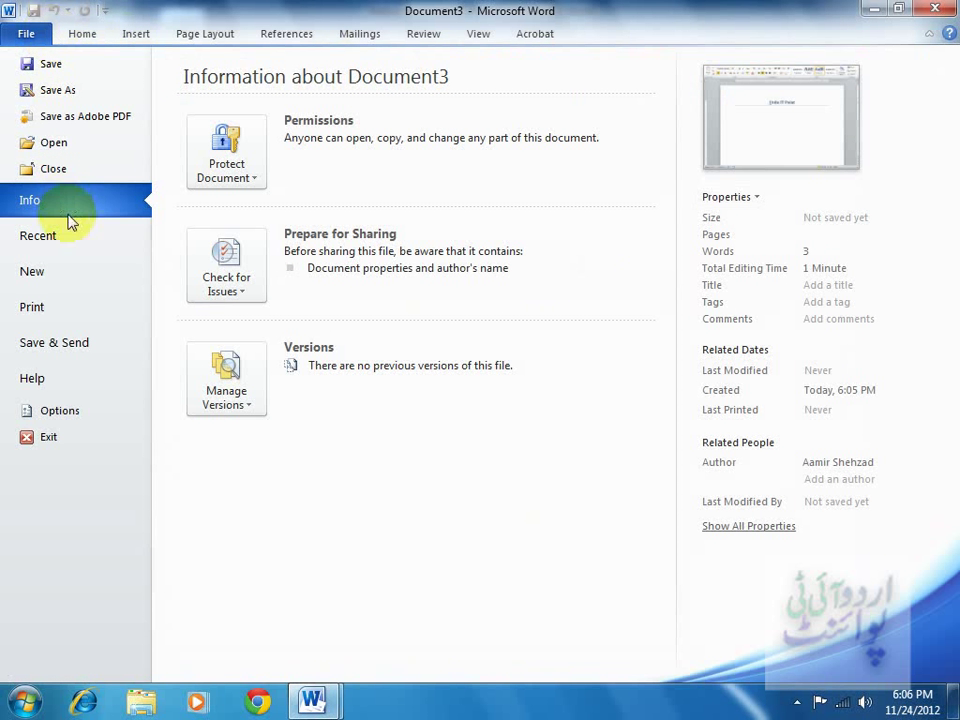
{"action": "left_click", "coordinate": [90, 168]}
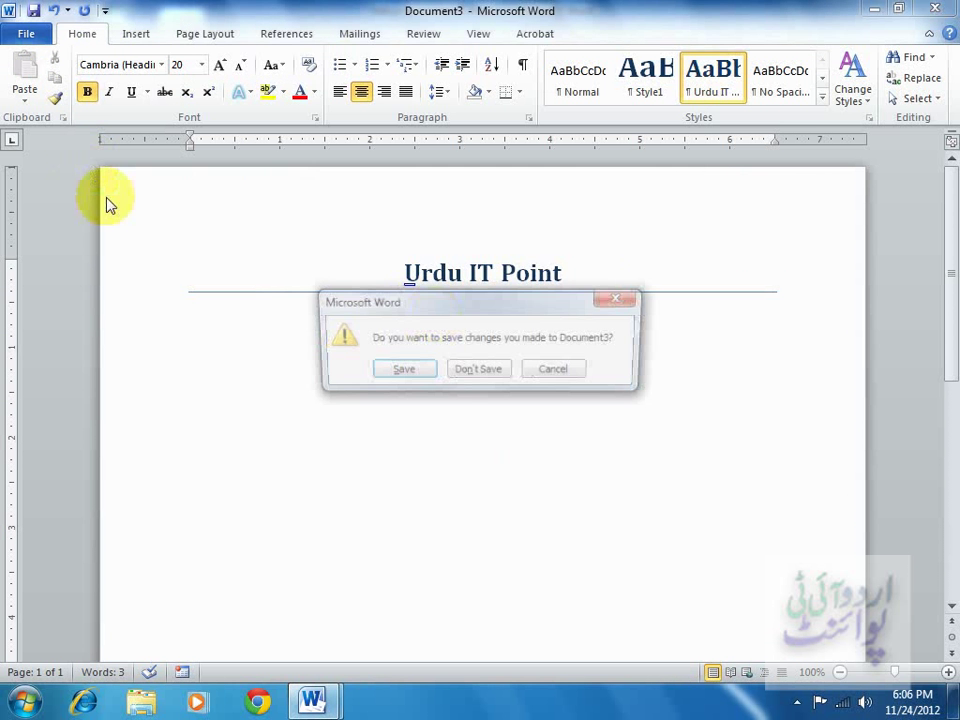
{"action": "left_click", "coordinate": [482, 374]}
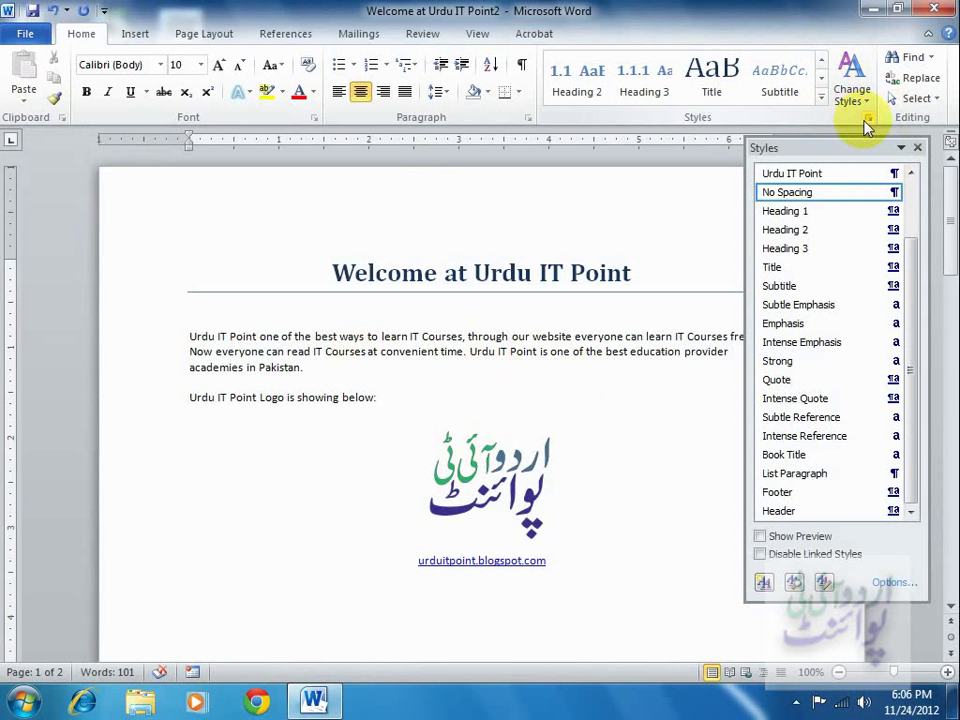
Apply Urdu IT Point to the blank line after the link, then open its Modify Style dialog.
{"action": "left_click", "coordinate": [916, 147]}
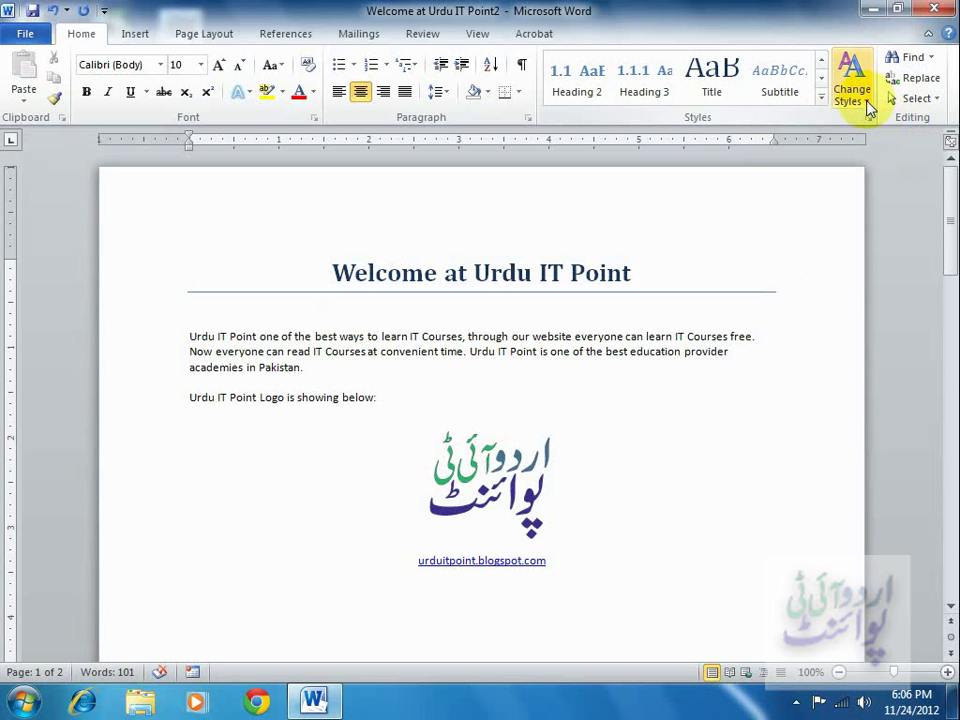
{"action": "left_click", "coordinate": [867, 118]}
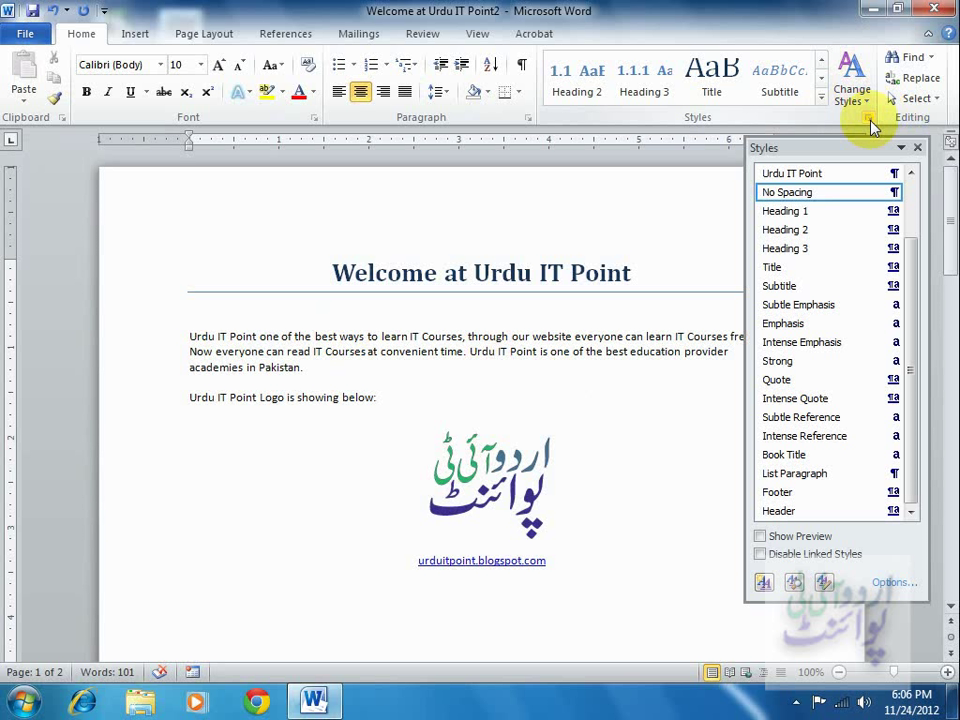
{"action": "mouse_move", "coordinate": [864, 181]}
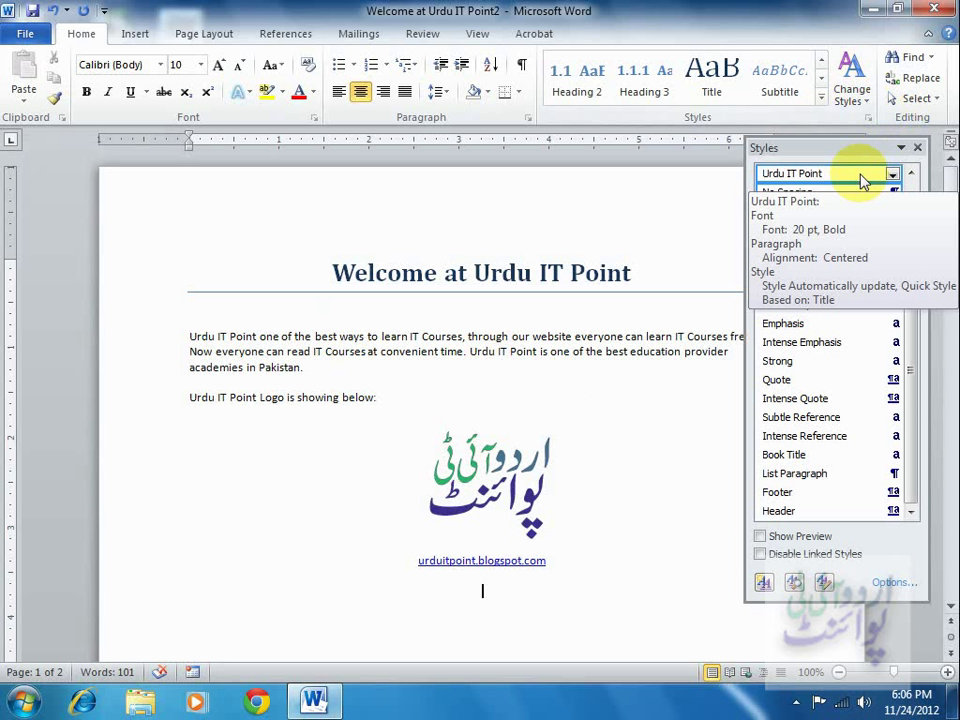
{"action": "left_click", "coordinate": [857, 178]}
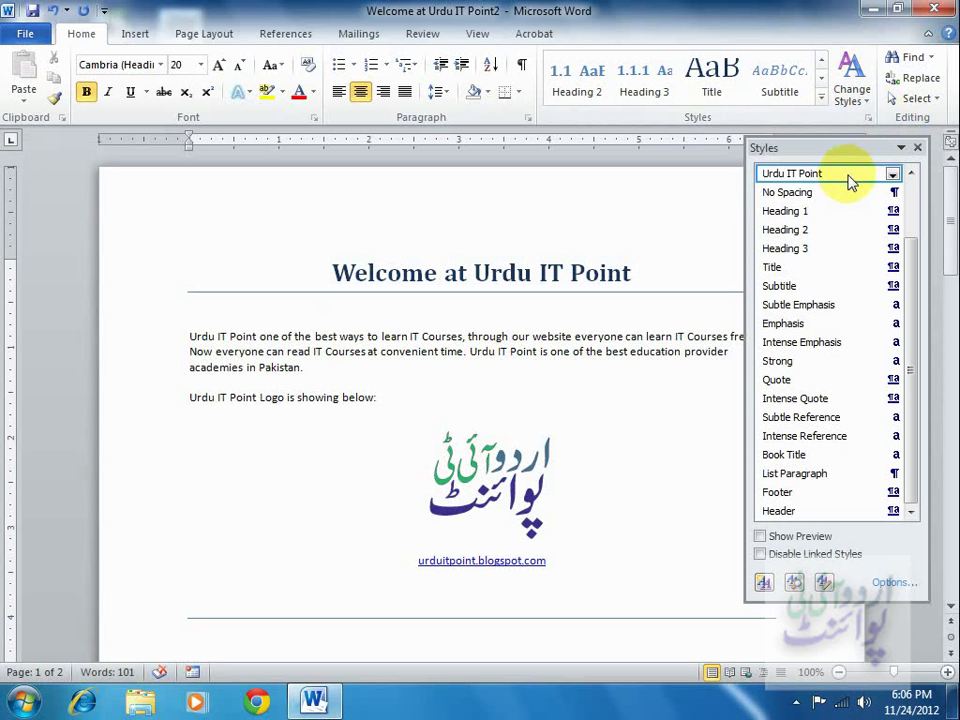
{"action": "mouse_move", "coordinate": [831, 176]}
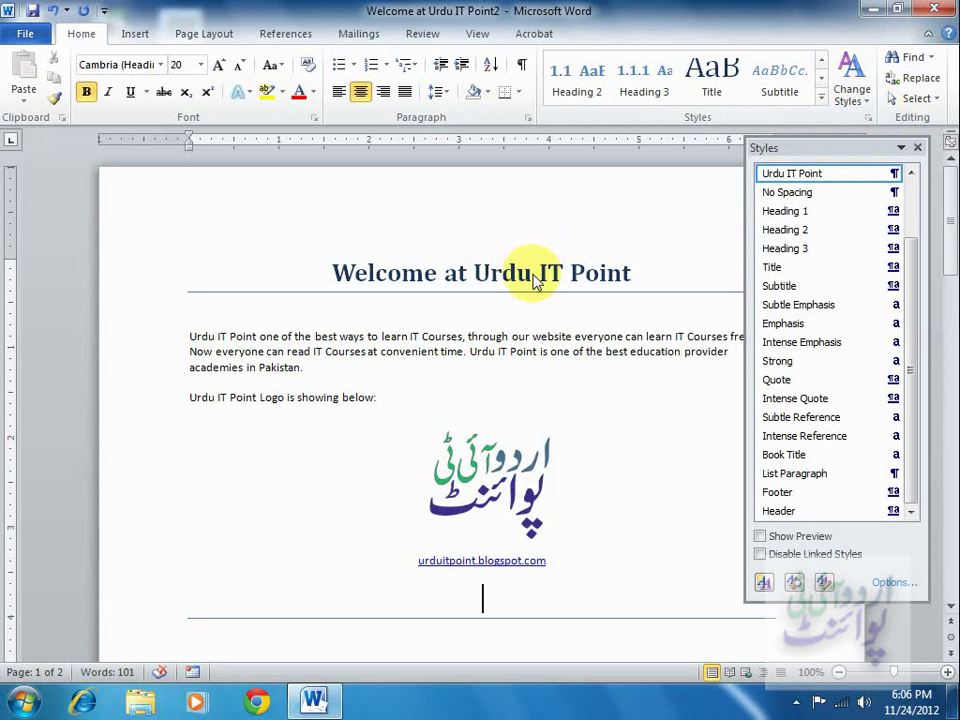
{"action": "left_click", "coordinate": [893, 175]}
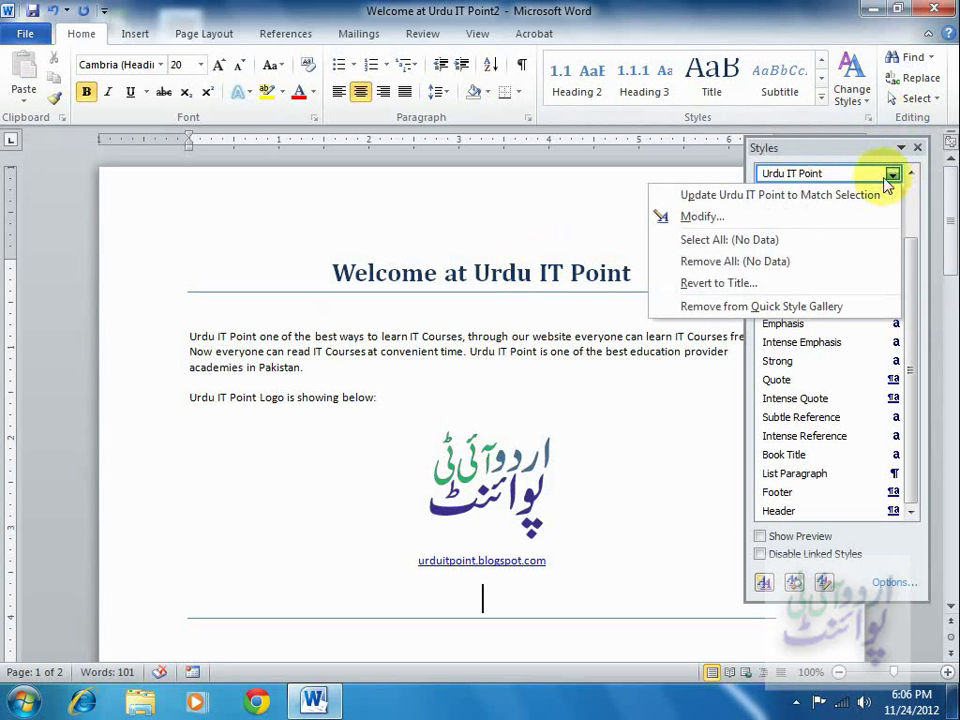
{"action": "left_click", "coordinate": [836, 219]}
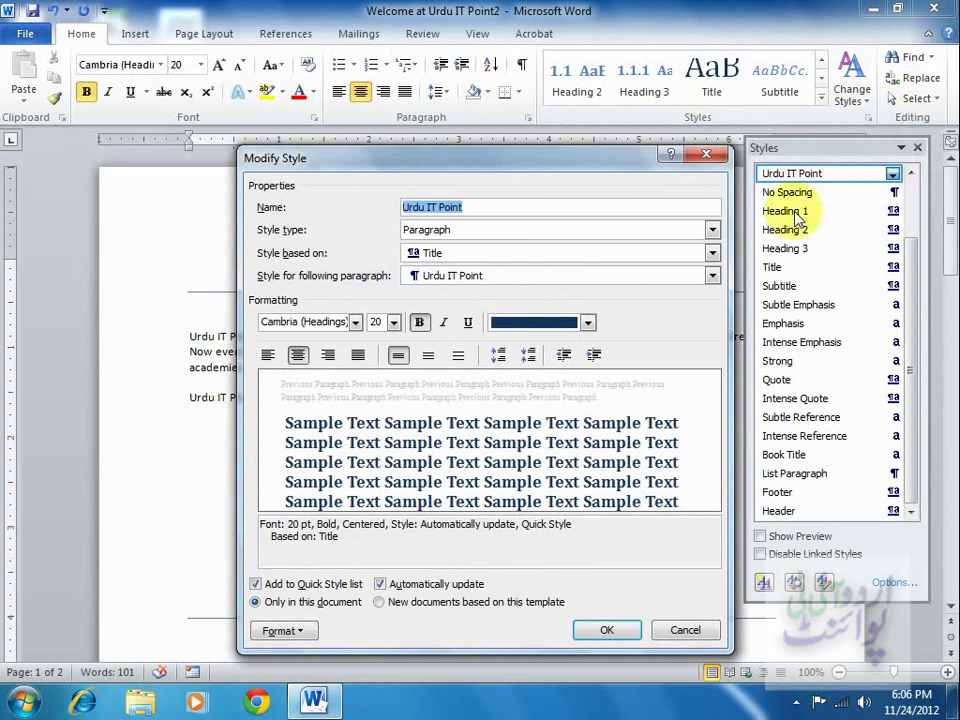
Change Urdu IT Point, based on Title, to 24 pt italic right-aligned, for new documents too.
{"action": "left_click", "coordinate": [712, 253]}
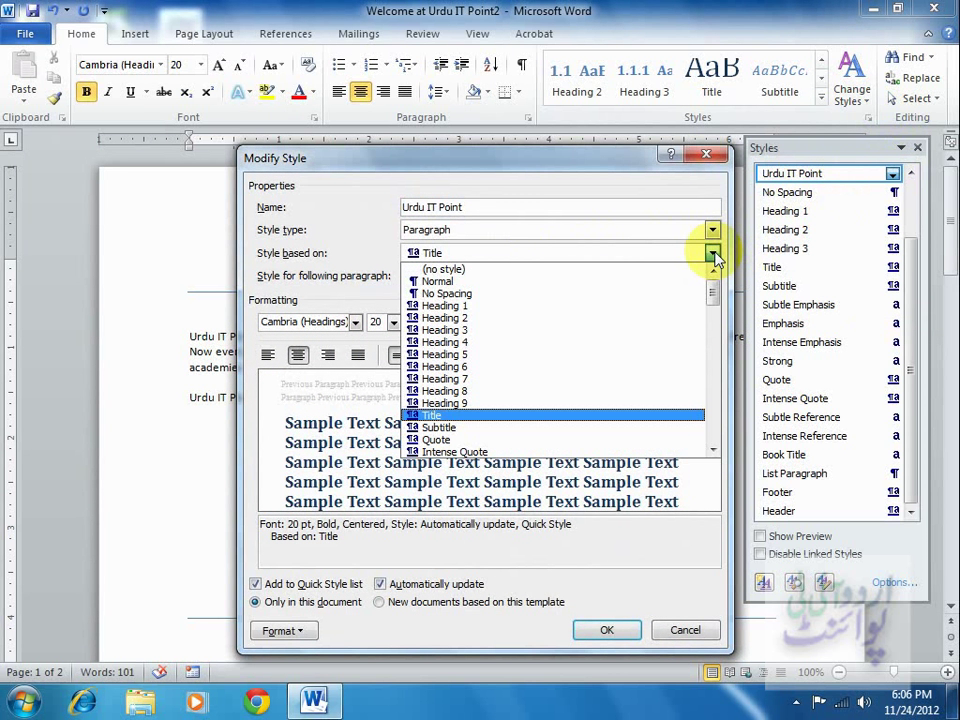
{"action": "left_click", "coordinate": [713, 256]}
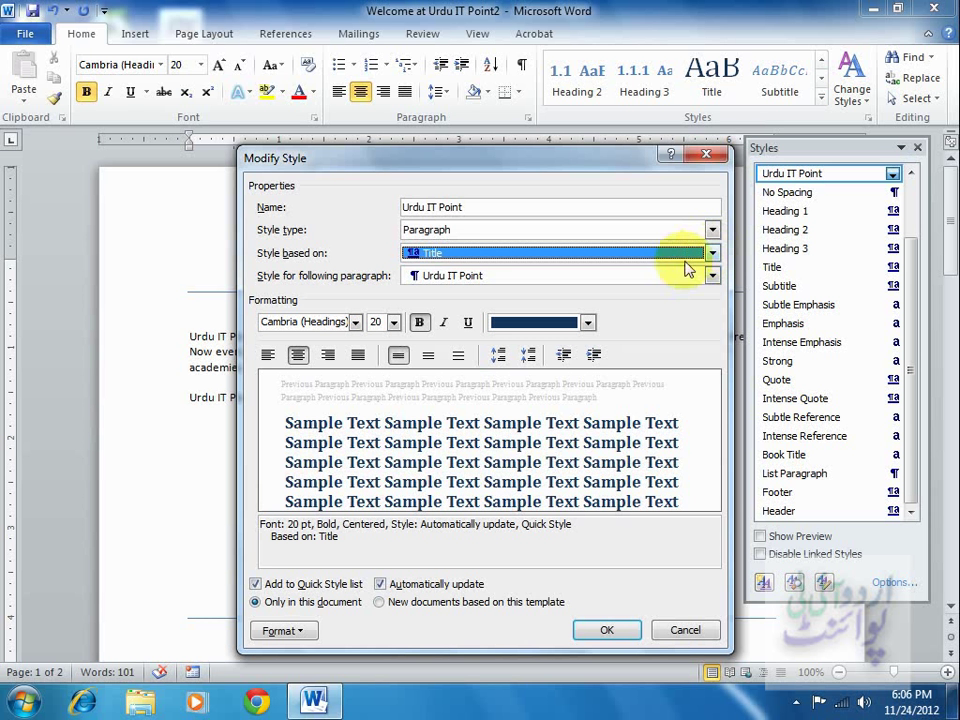
{"action": "left_click", "coordinate": [394, 322]}
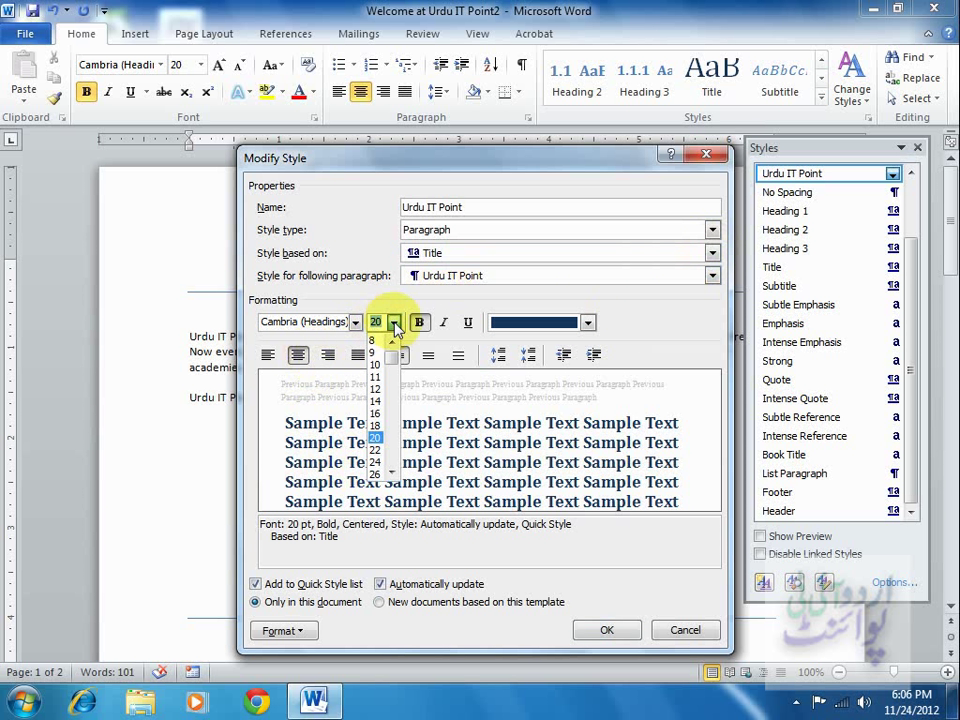
{"action": "left_click", "coordinate": [377, 461]}
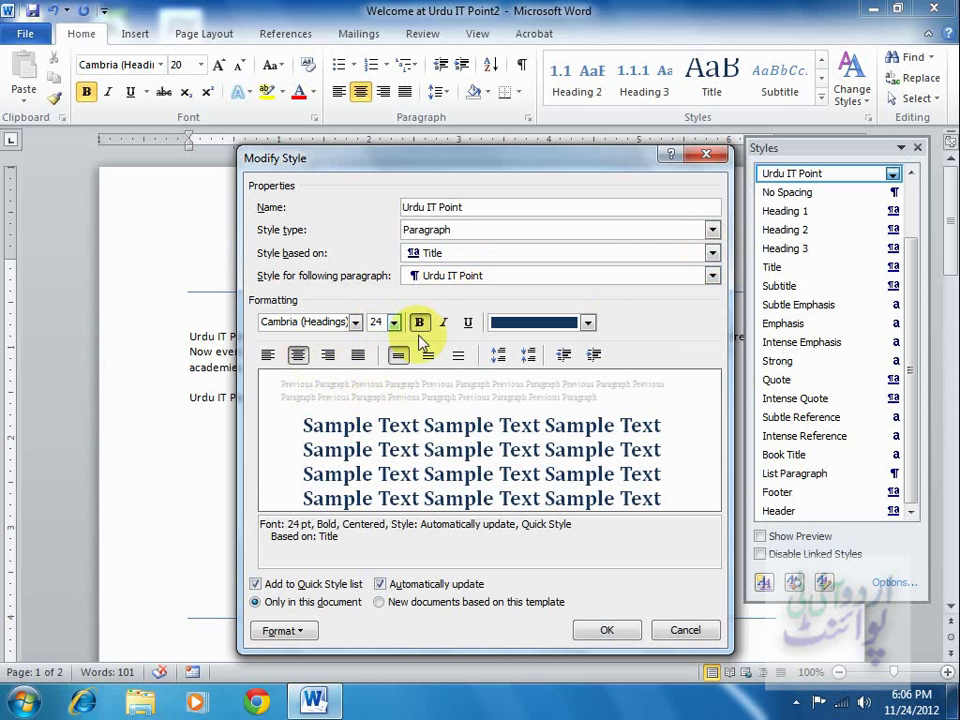
{"action": "left_click", "coordinate": [327, 355]}
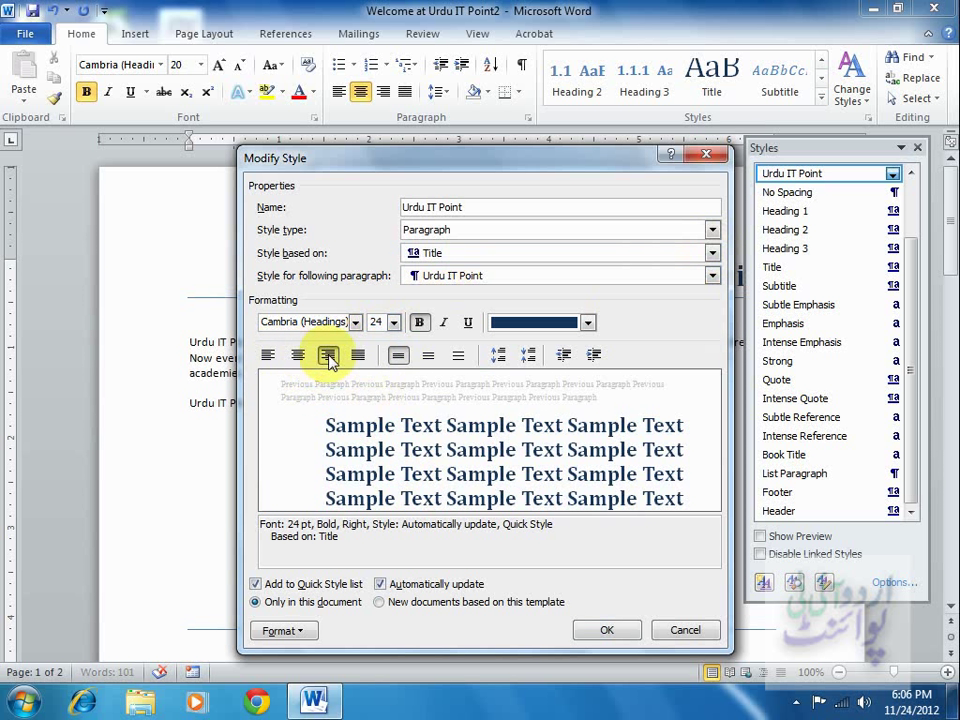
{"action": "left_click", "coordinate": [443, 322]}
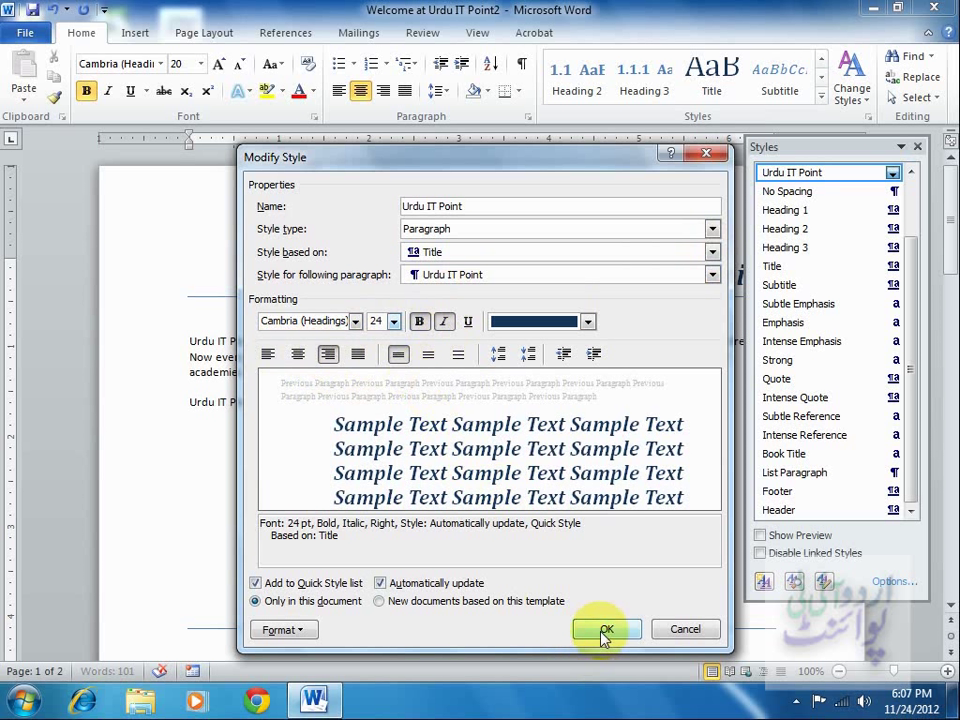
{"action": "left_click", "coordinate": [380, 601]}
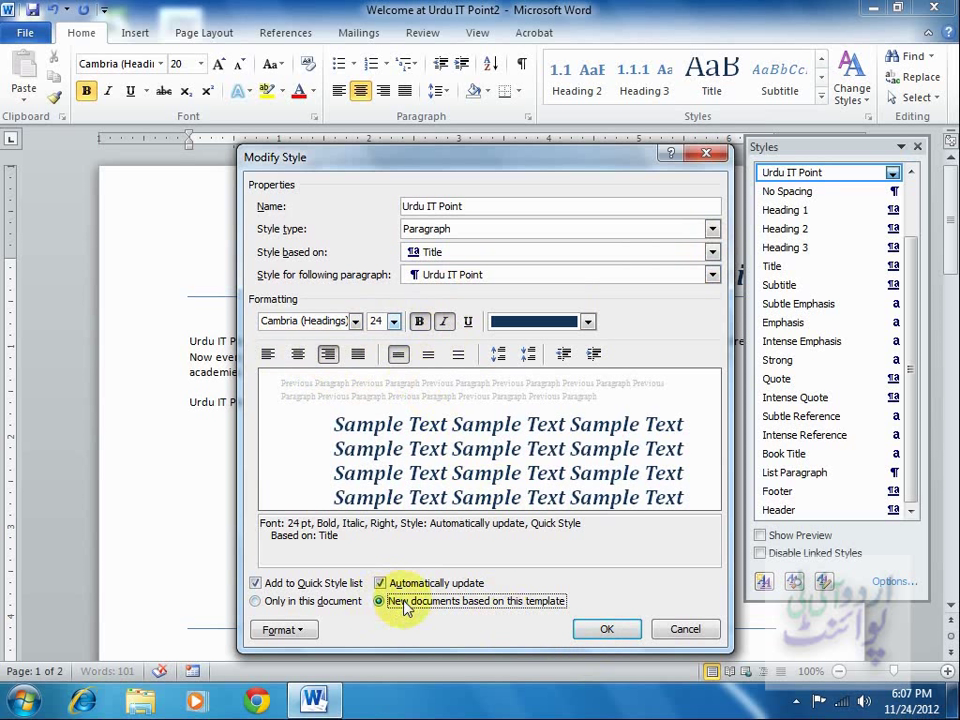
{"action": "left_click", "coordinate": [609, 632]}
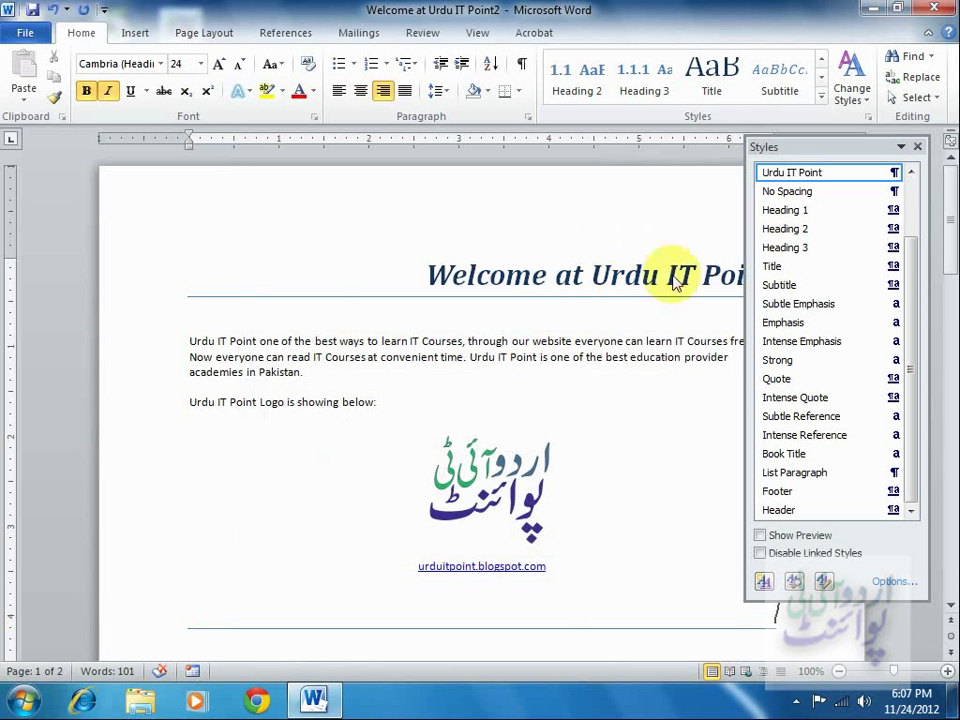
Remove Urdu IT Point from the Quick Style gallery, confirm it's gone, and close the Styles pane.
{"action": "mouse_move", "coordinate": [881, 182]}
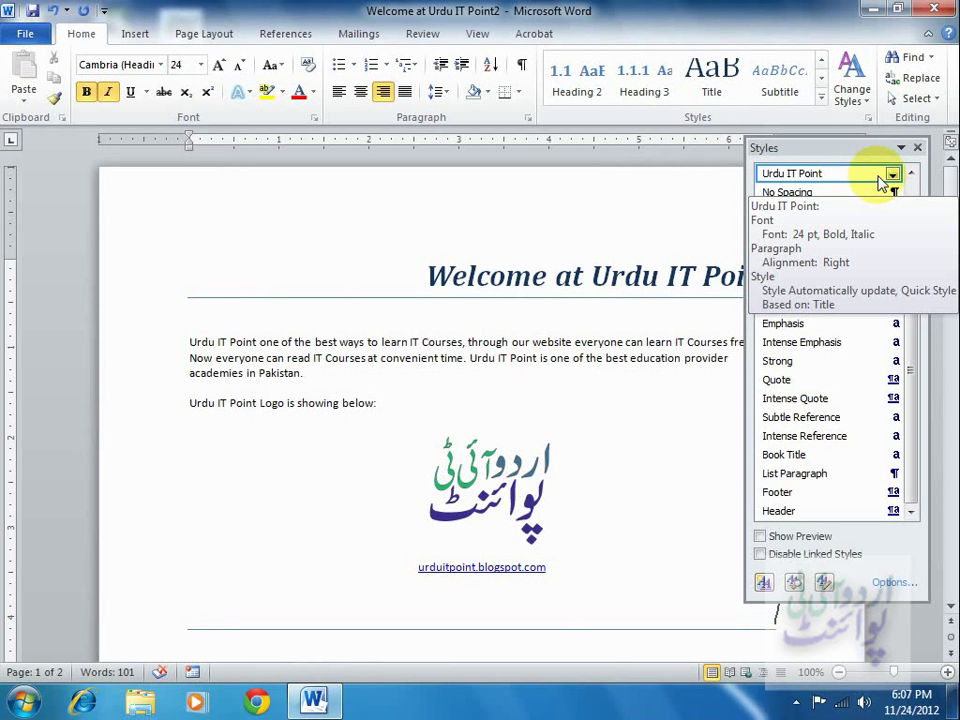
{"action": "left_click", "coordinate": [894, 175]}
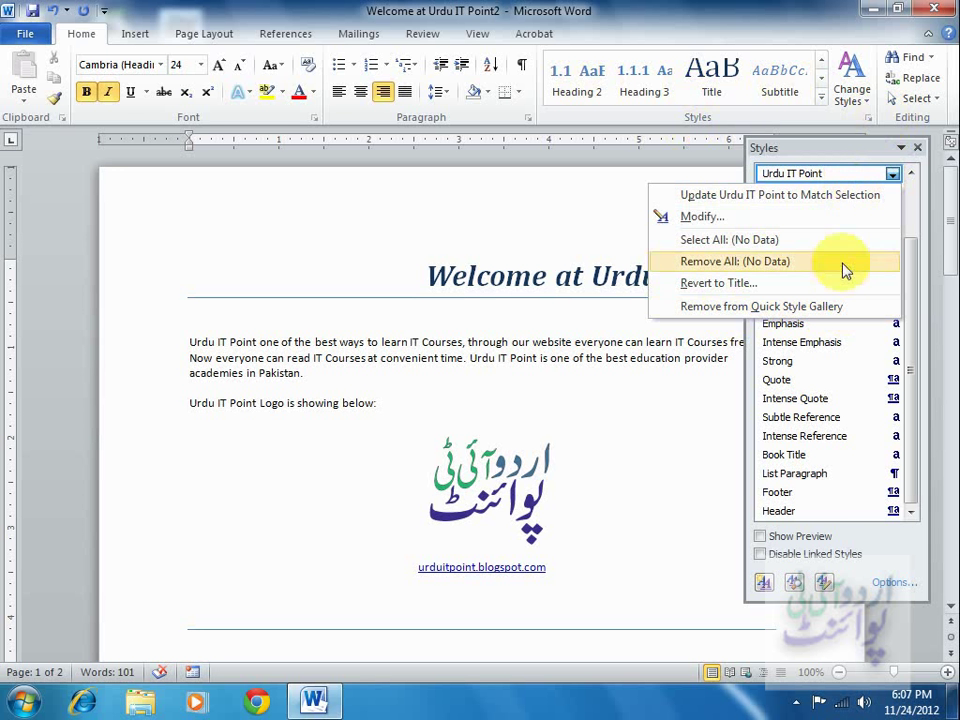
{"action": "left_click", "coordinate": [842, 316]}
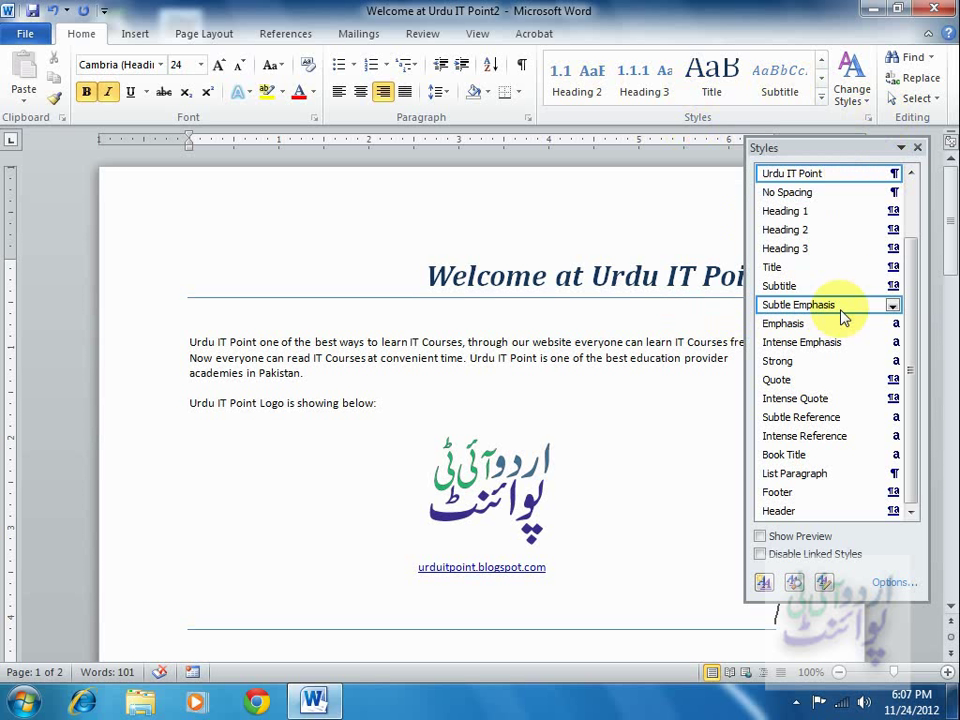
{"action": "left_click", "coordinate": [820, 95]}
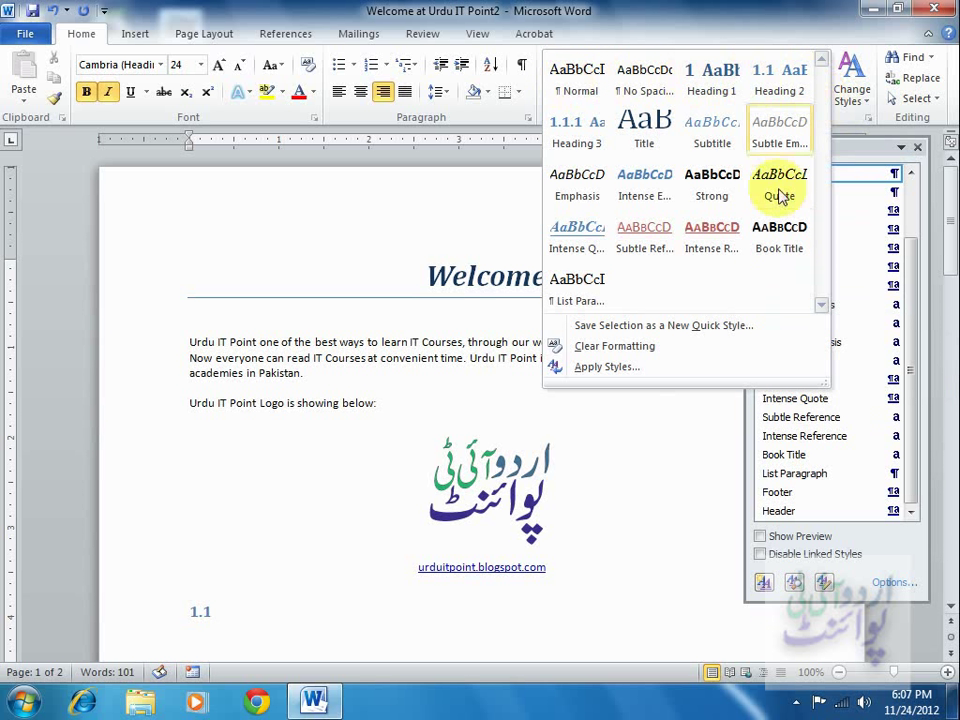
{"action": "left_click", "coordinate": [917, 150]}
{"action": "left_click", "coordinate": [917, 150]}
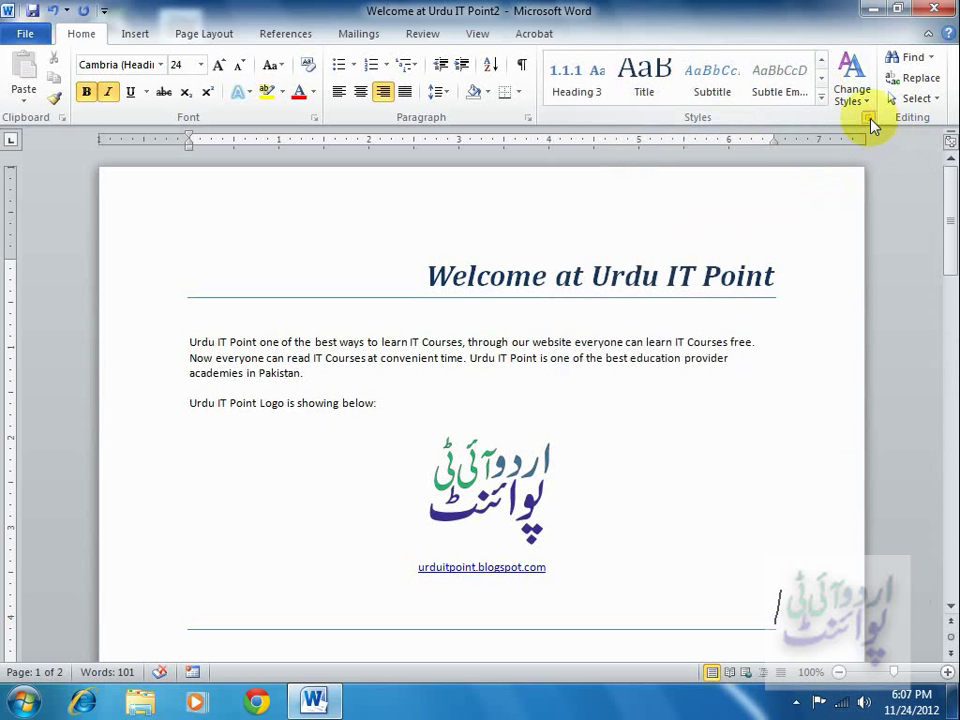
Delete the Urdu IT Point style from the Styles pane and confirm the deletion.
{"action": "left_click", "coordinate": [868, 118]}
{"action": "mouse_move", "coordinate": [858, 183]}
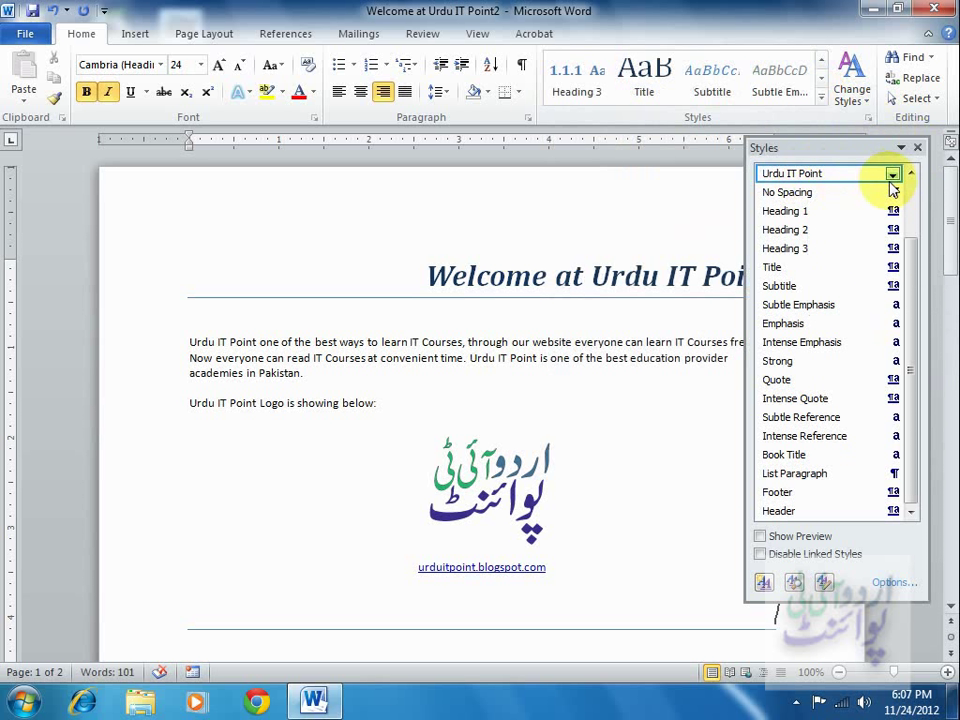
{"action": "mouse_move", "coordinate": [891, 183]}
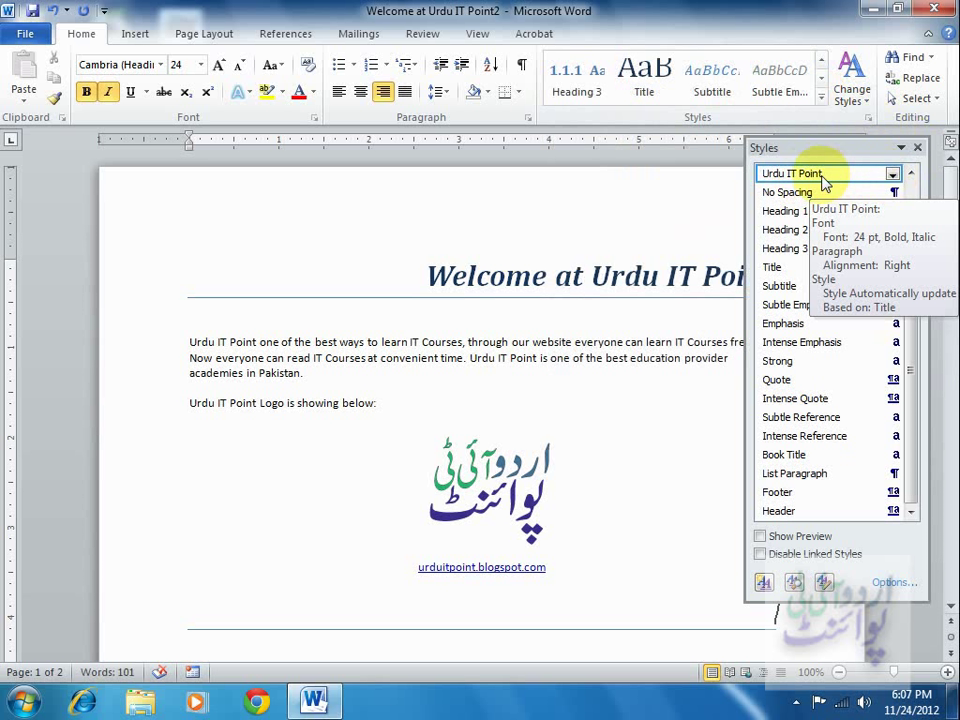
{"action": "left_click", "coordinate": [893, 174]}
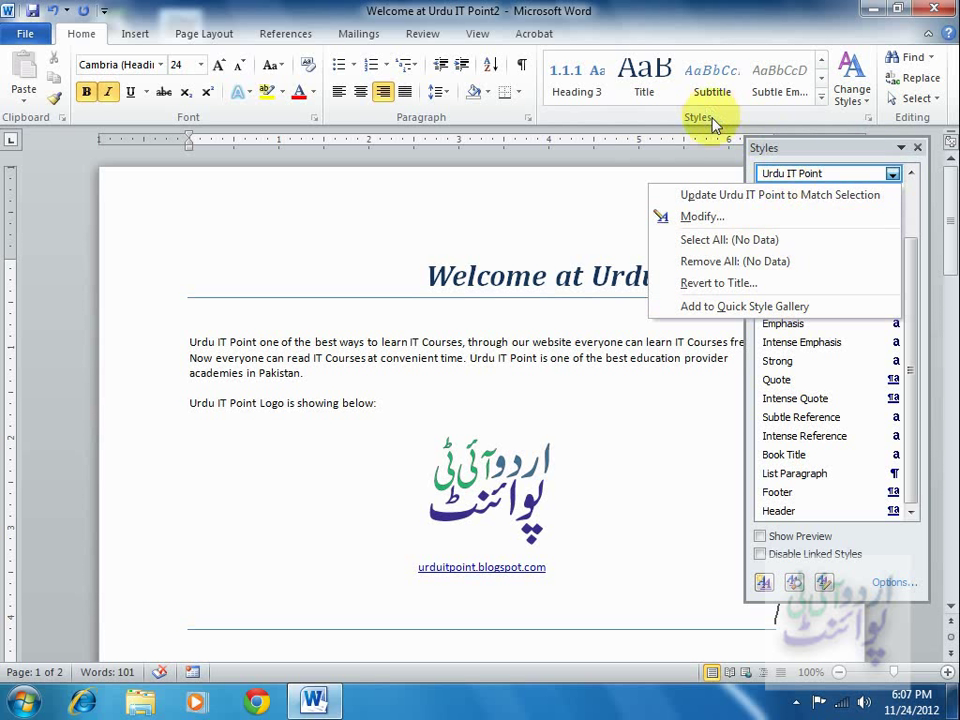
{"action": "left_click", "coordinate": [718, 284]}
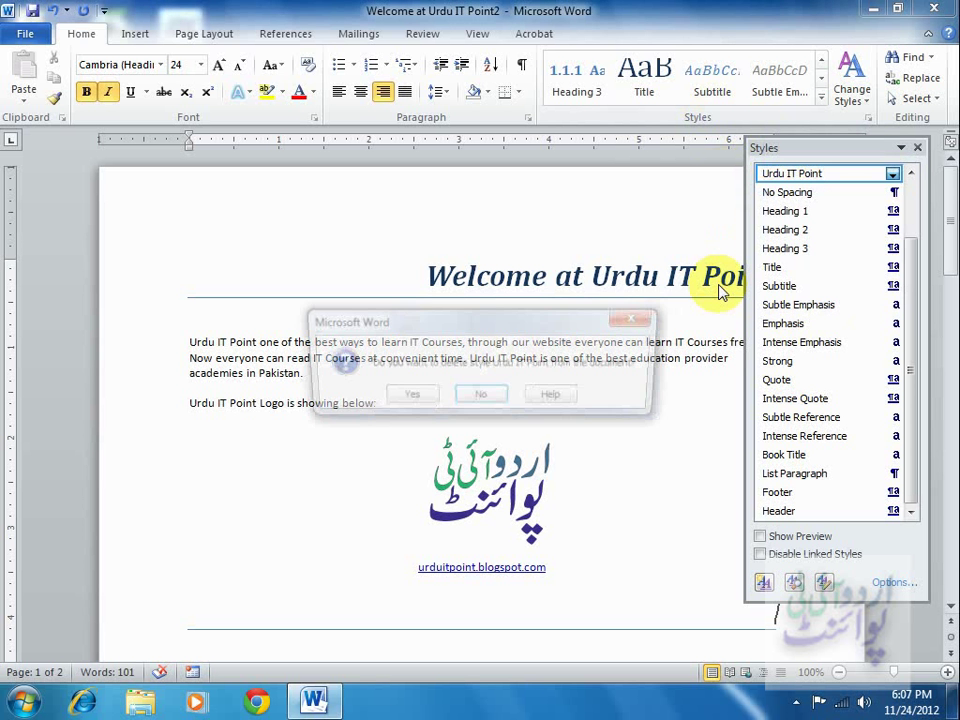
{"action": "left_click", "coordinate": [420, 398]}
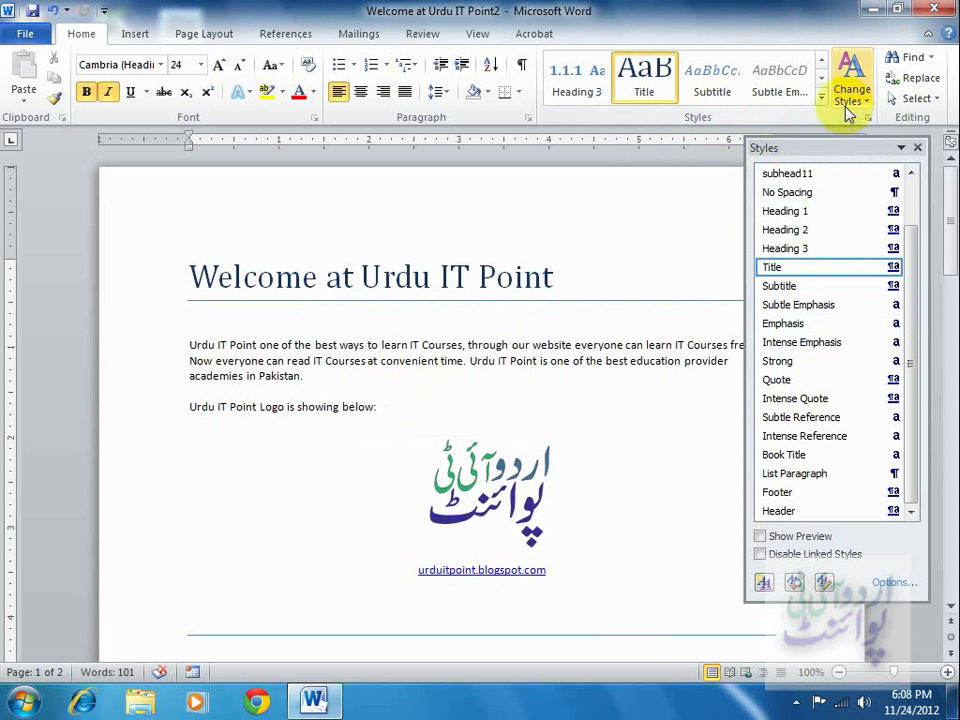
With the cursor in the title, apply the Formal style set via Change Styles.
{"action": "left_click", "coordinate": [917, 147]}
{"action": "left_click", "coordinate": [821, 82]}
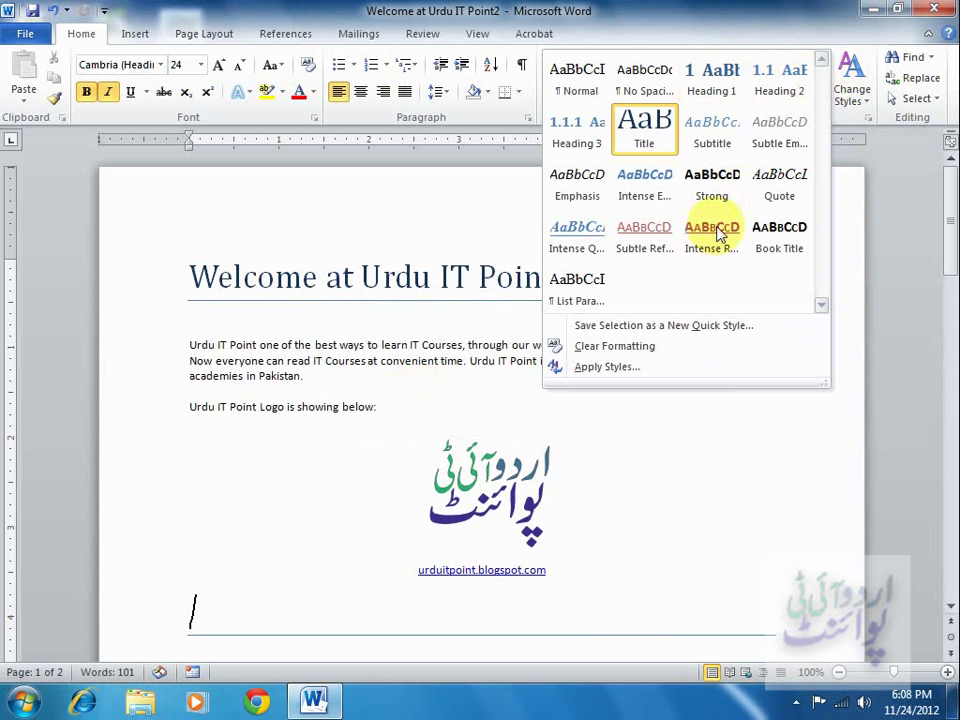
{"action": "left_click", "coordinate": [845, 205]}
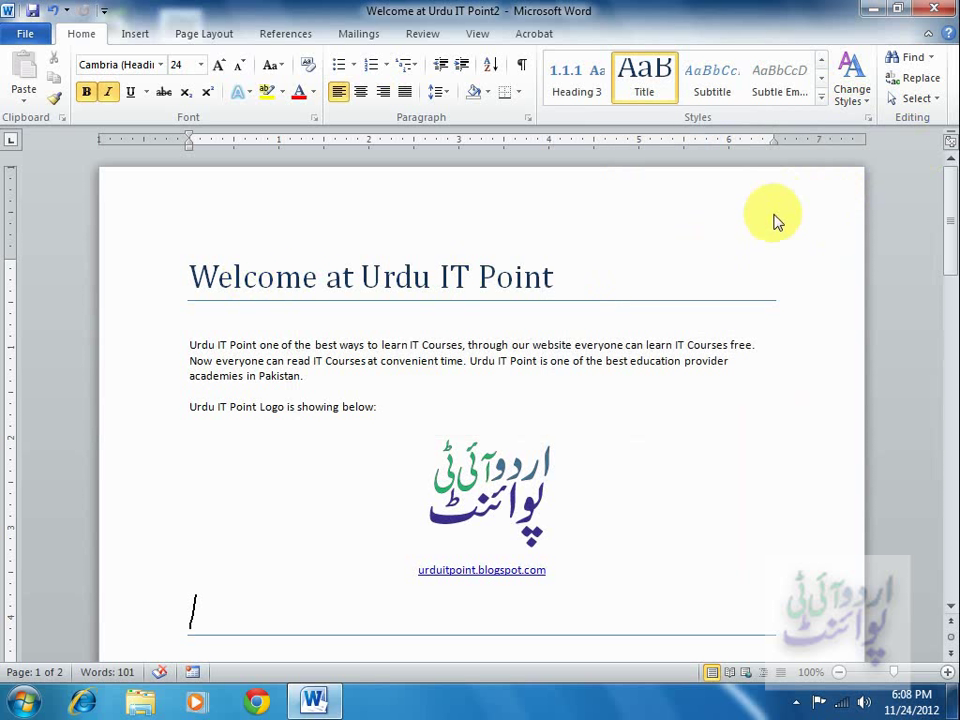
{"action": "left_click", "coordinate": [855, 98]}
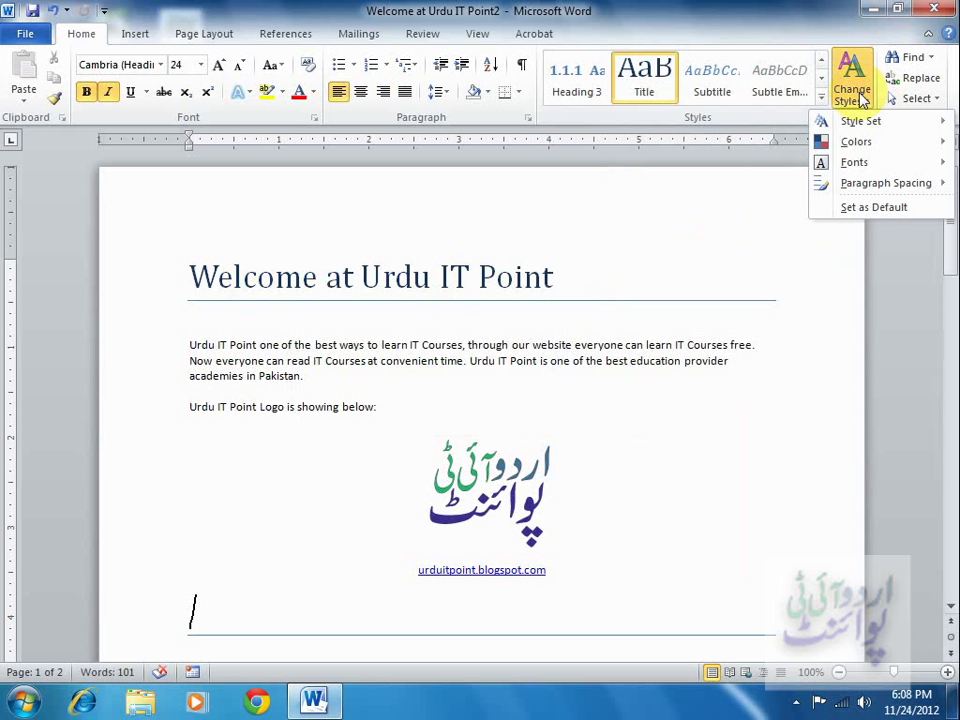
{"action": "left_click", "coordinate": [746, 195]}
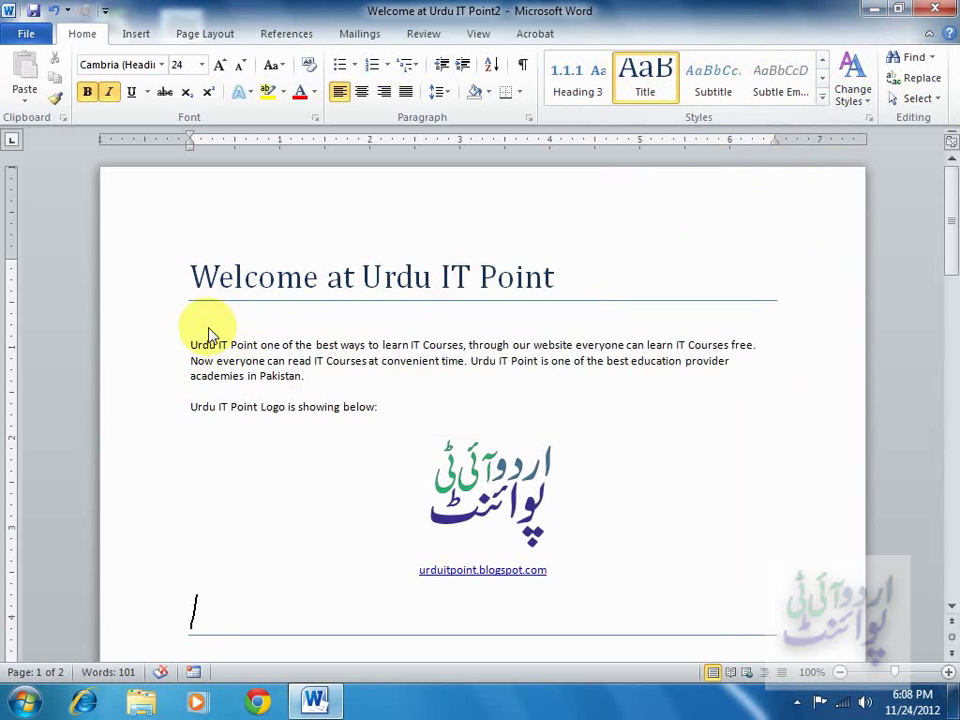
{"action": "left_click", "coordinate": [355, 277]}
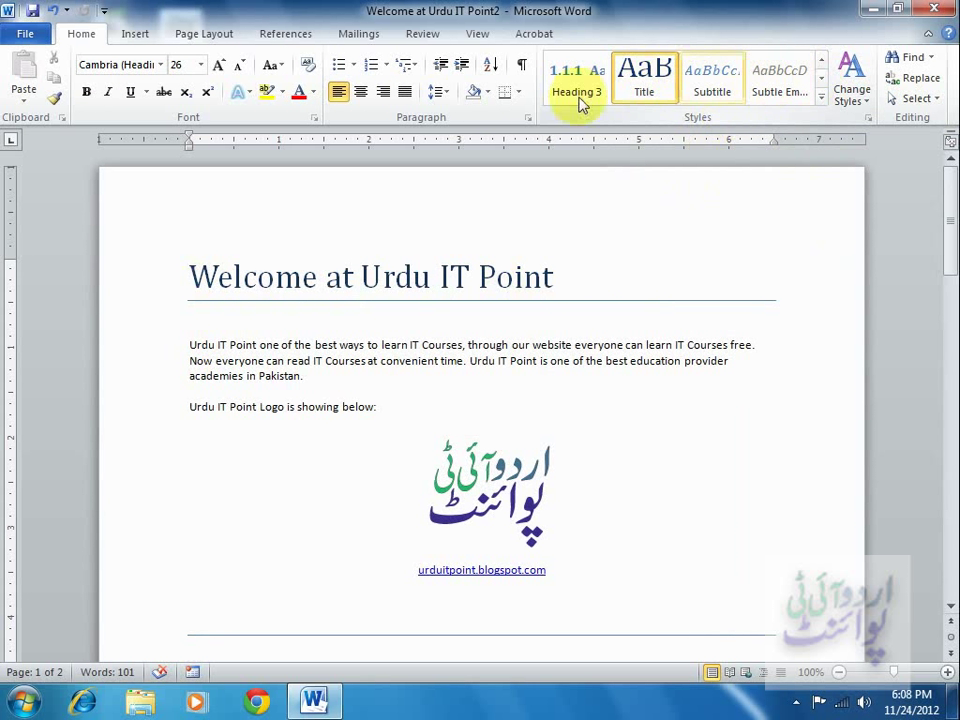
{"action": "left_click", "coordinate": [858, 107]}
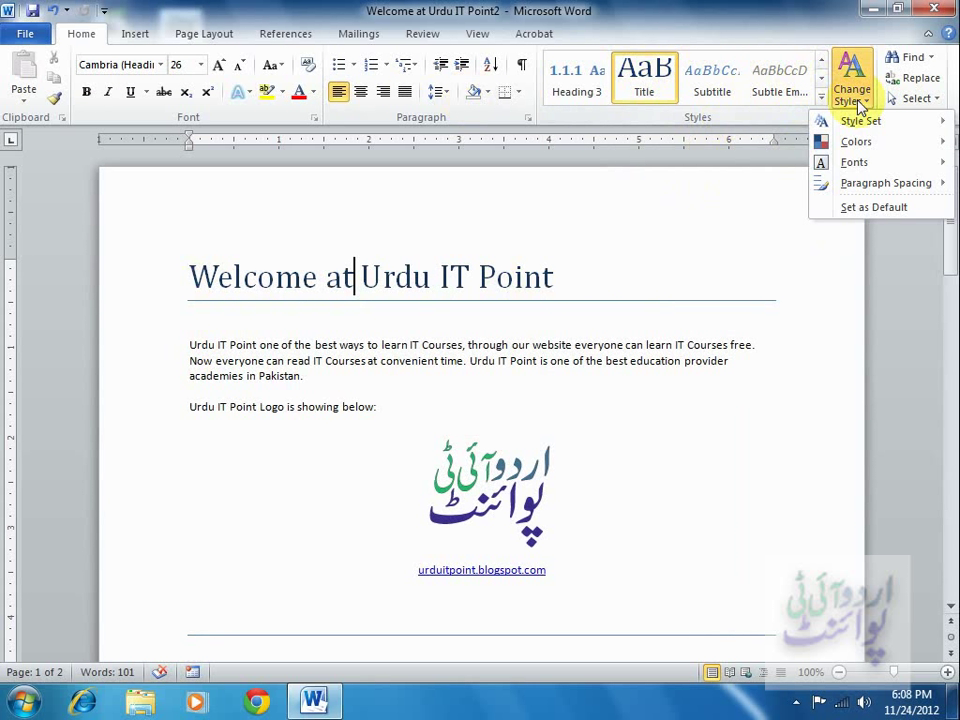
{"action": "mouse_move", "coordinate": [825, 121]}
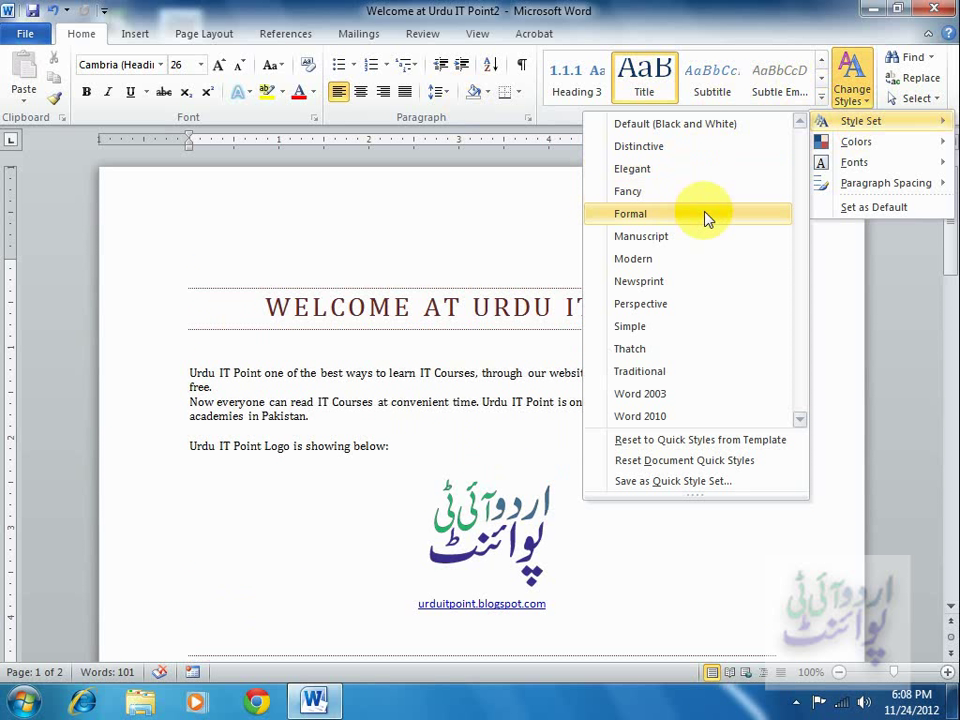
{"action": "left_click", "coordinate": [707, 219]}
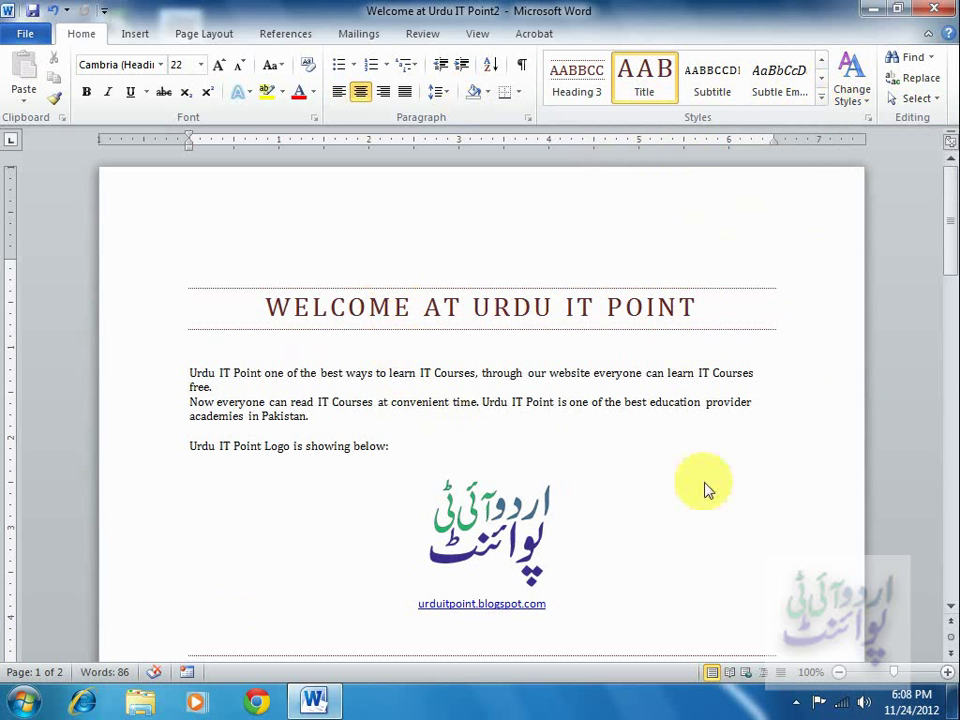
Select the title and apply a different built-in colour scheme, turning the title olive.
{"action": "mouse_move", "coordinate": [949, 189]}
{"action": "left_mouse_down"}
{"action": "mouse_move", "coordinate": [950, 330]}
{"action": "mouse_move", "coordinate": [950, 185]}
{"action": "left_mouse_up"}
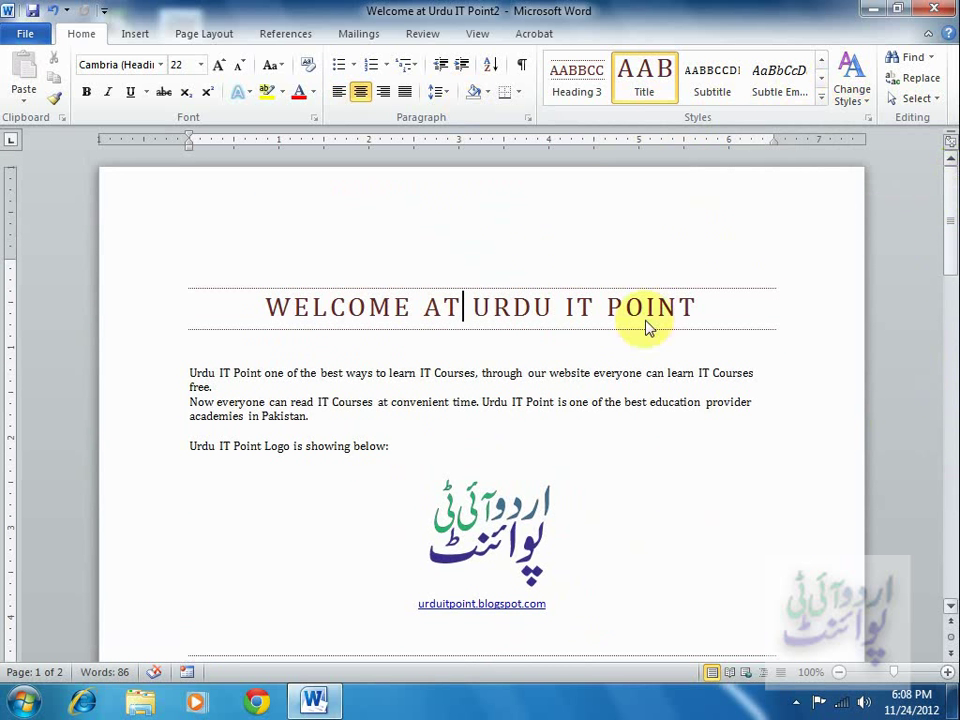
{"action": "left_click", "coordinate": [850, 100]}
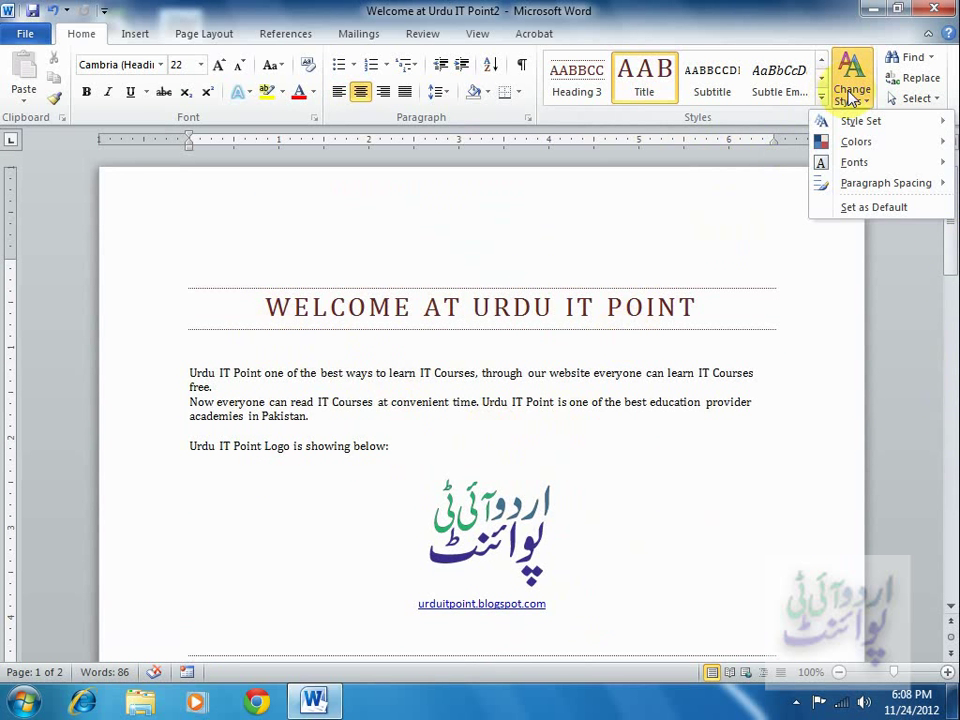
{"action": "mouse_move", "coordinate": [863, 146]}
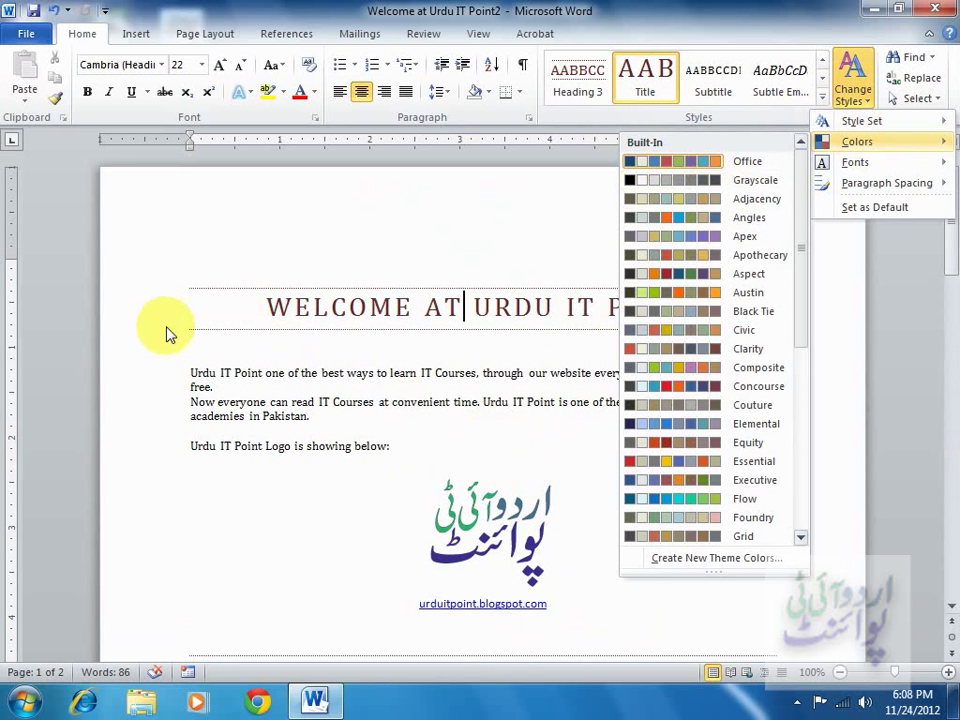
{"action": "triple_click", "coordinate": [376, 307]}
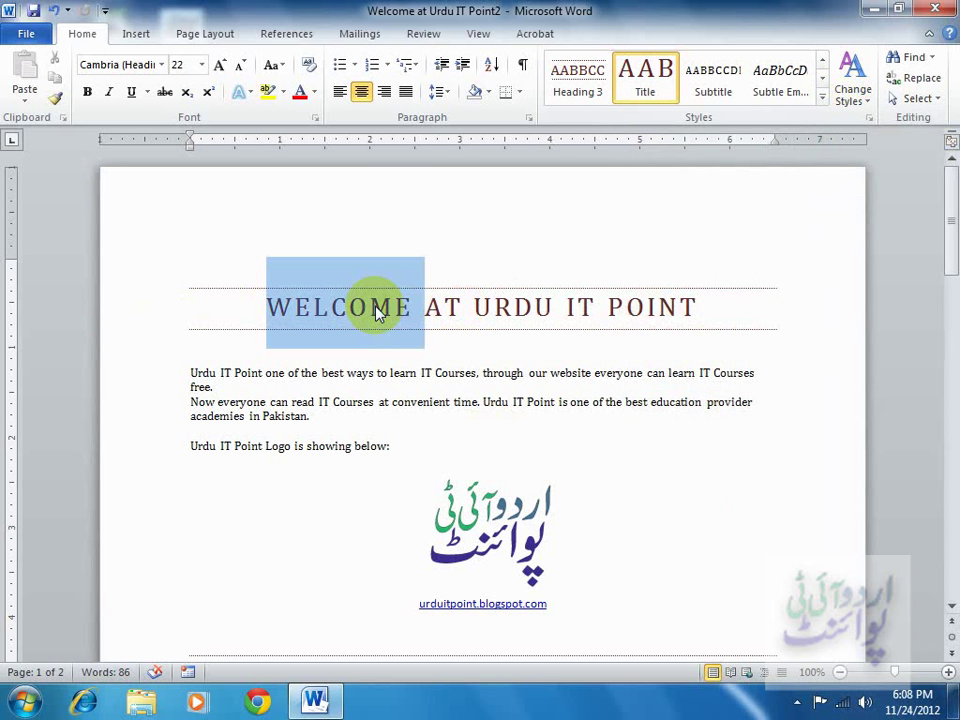
{"action": "left_click", "coordinate": [872, 99]}
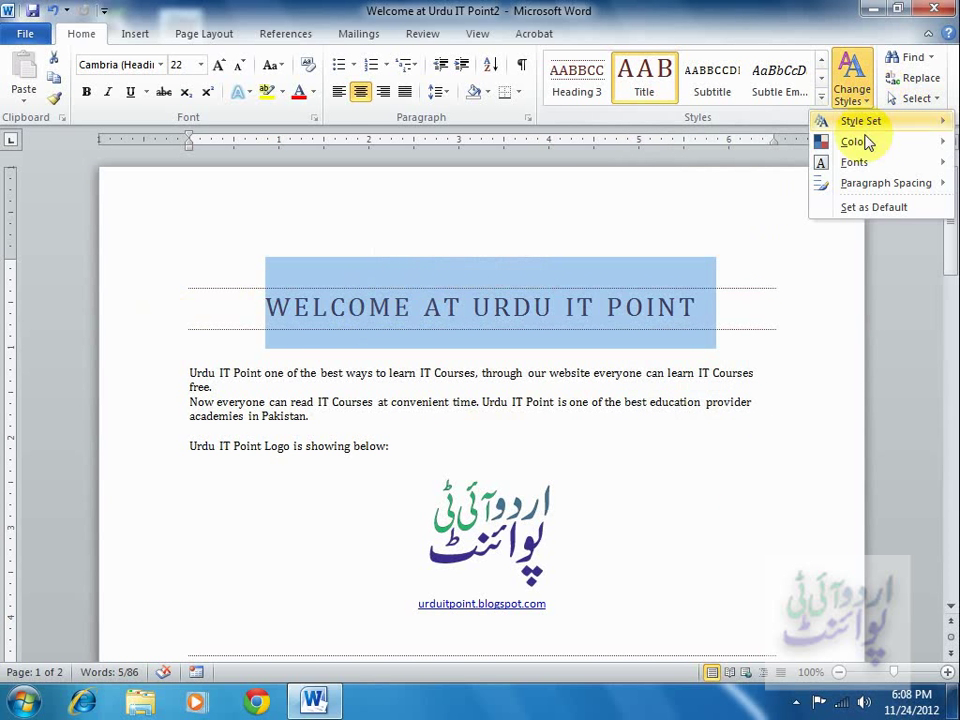
{"action": "mouse_move", "coordinate": [856, 141]}
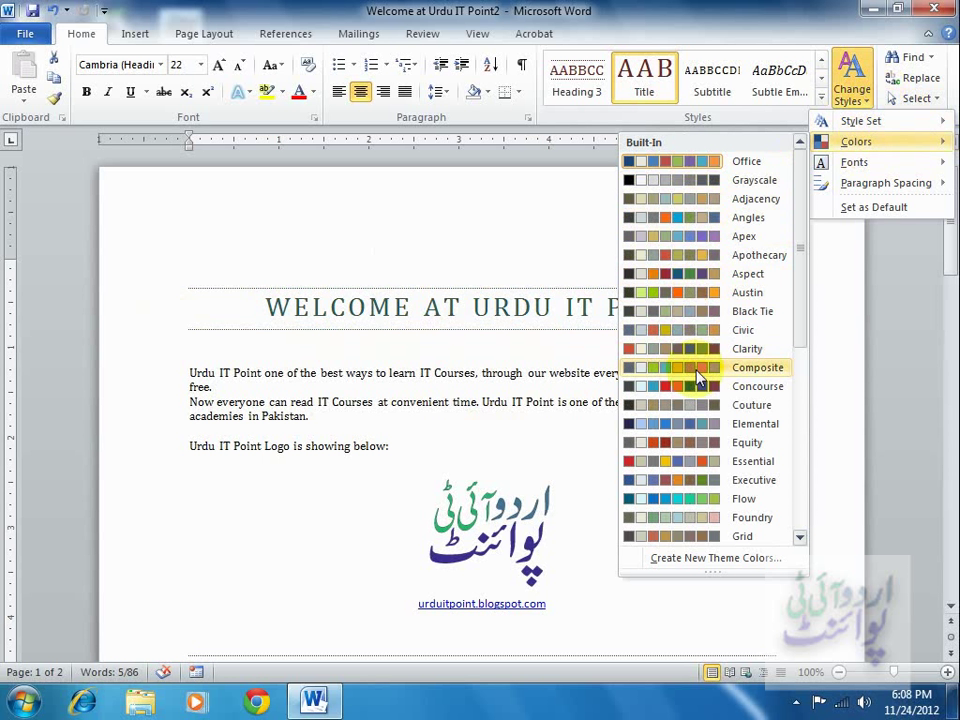
{"action": "left_click", "coordinate": [680, 461]}
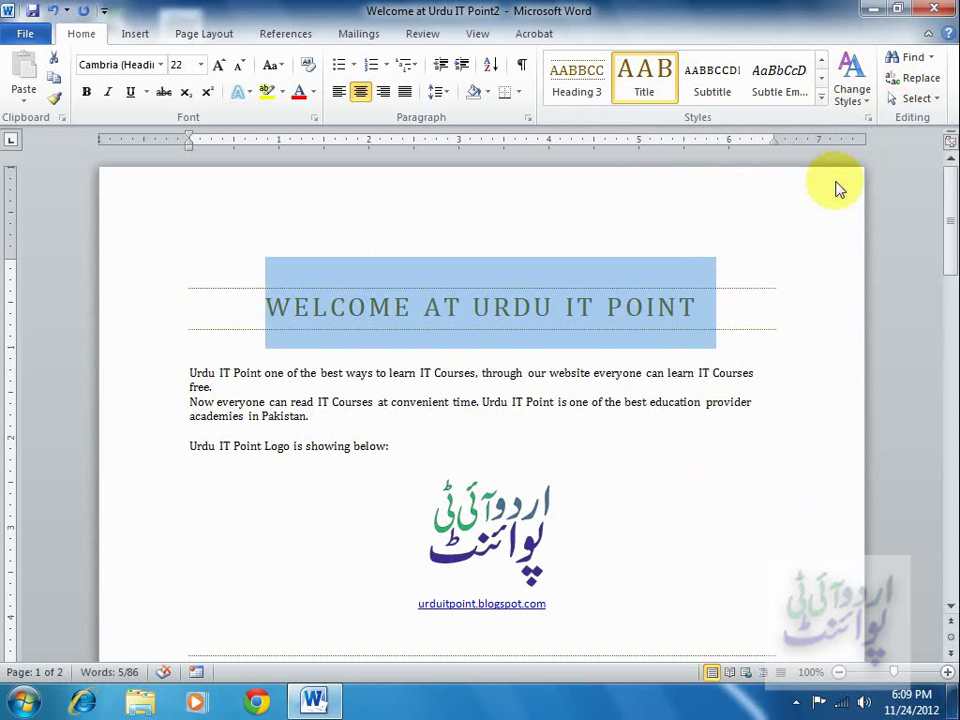
Open and dismiss the Change Styles menu, then place the cursor before WELCOME.
{"action": "left_click", "coordinate": [866, 100]}
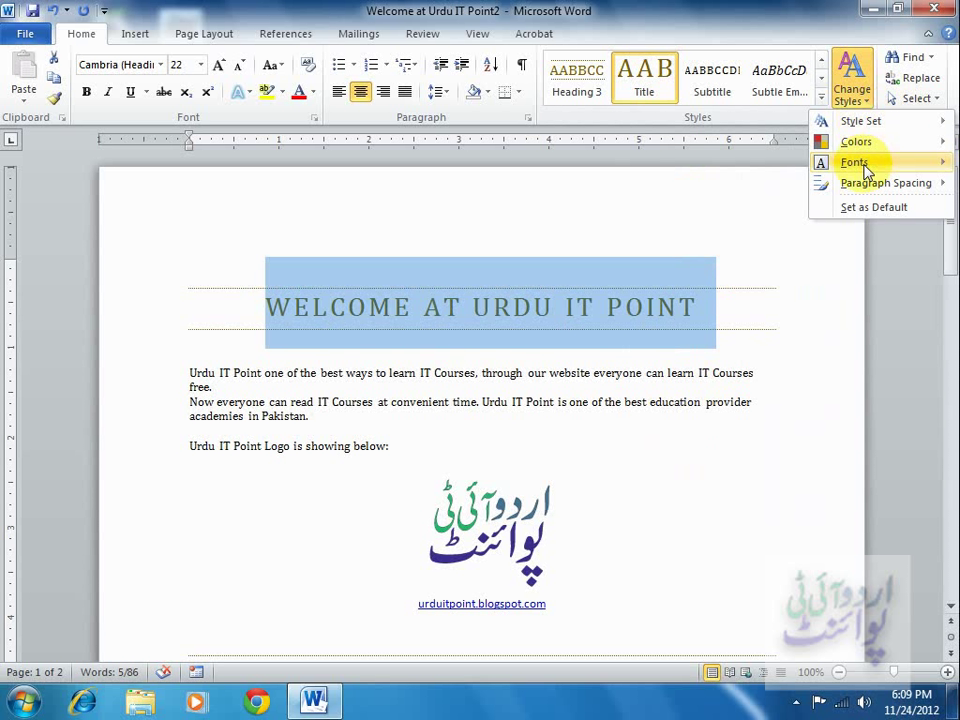
{"action": "mouse_move", "coordinate": [866, 170]}
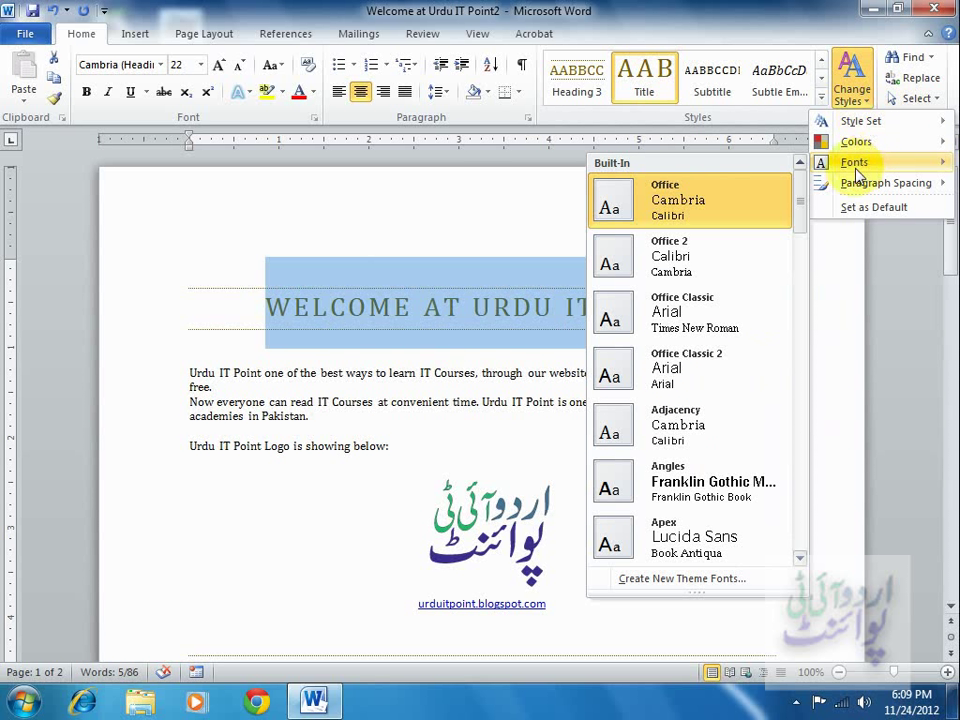
{"action": "left_click", "coordinate": [258, 290]}
{"action": "left_click", "coordinate": [268, 310]}
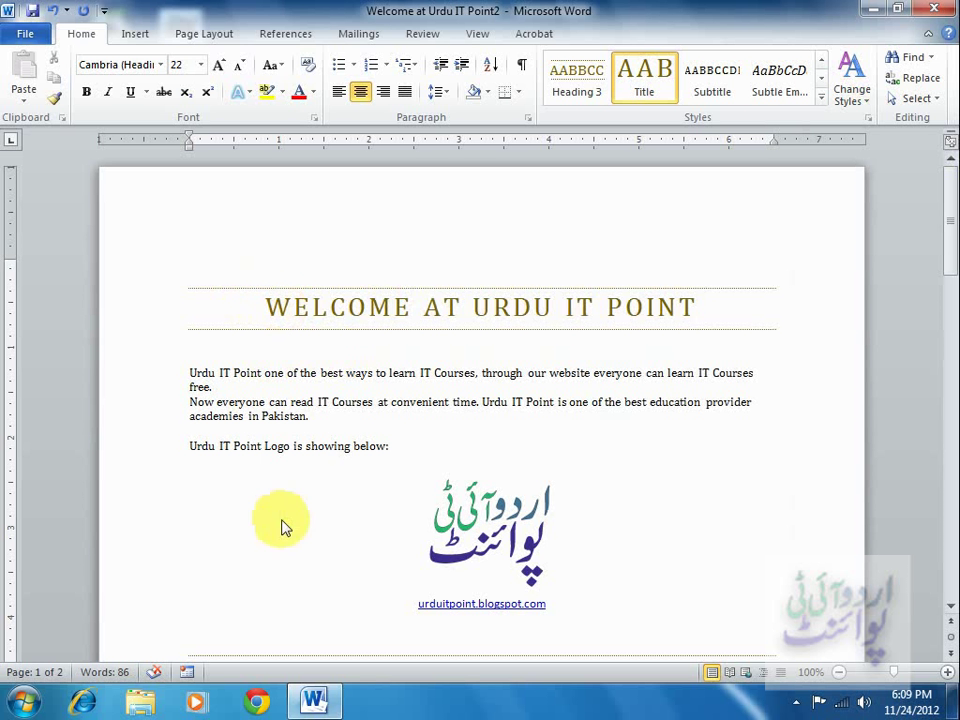
Apply the Hardcover theme fonts so the title and body text use Book Antiqua.
{"action": "left_click", "coordinate": [857, 97]}
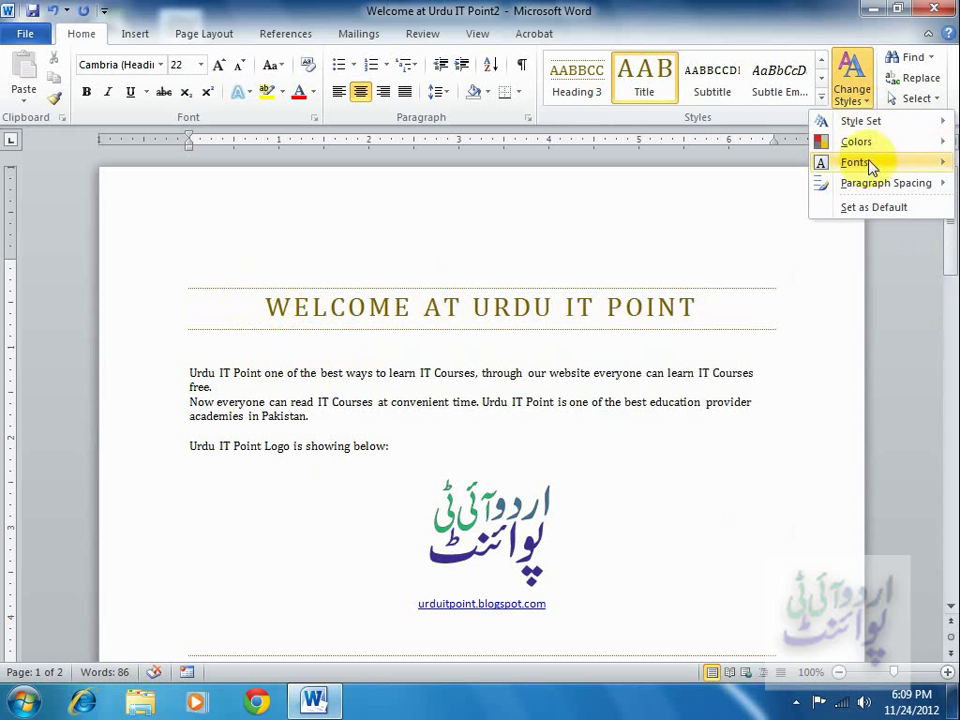
{"action": "mouse_move", "coordinate": [866, 163]}
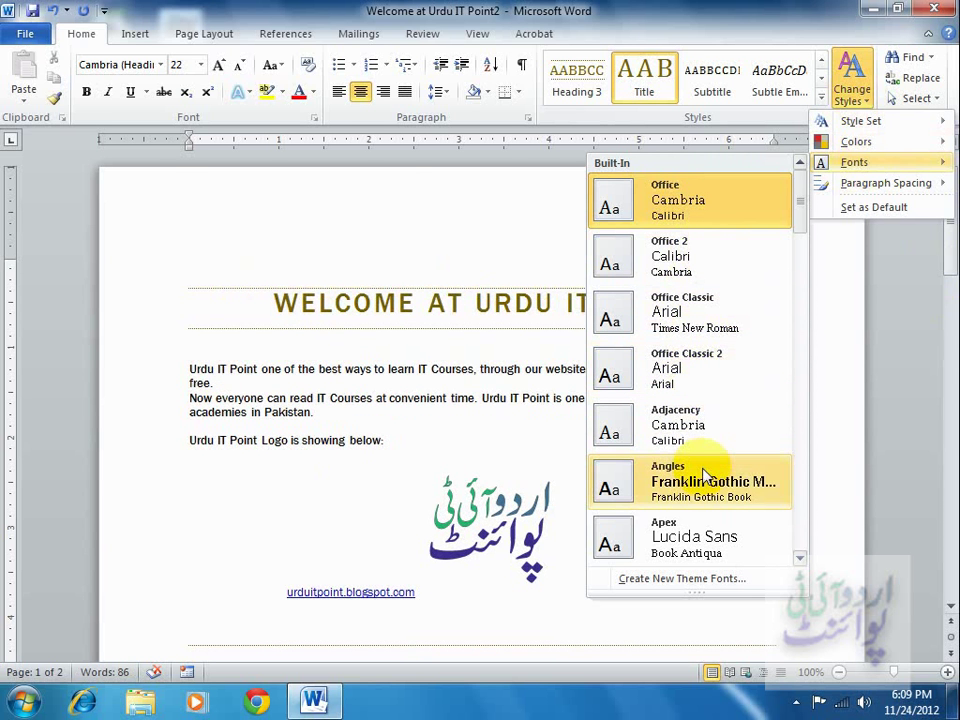
{"action": "left_click_drag", "start_coordinate": [803, 211], "coordinate": [805, 325]}
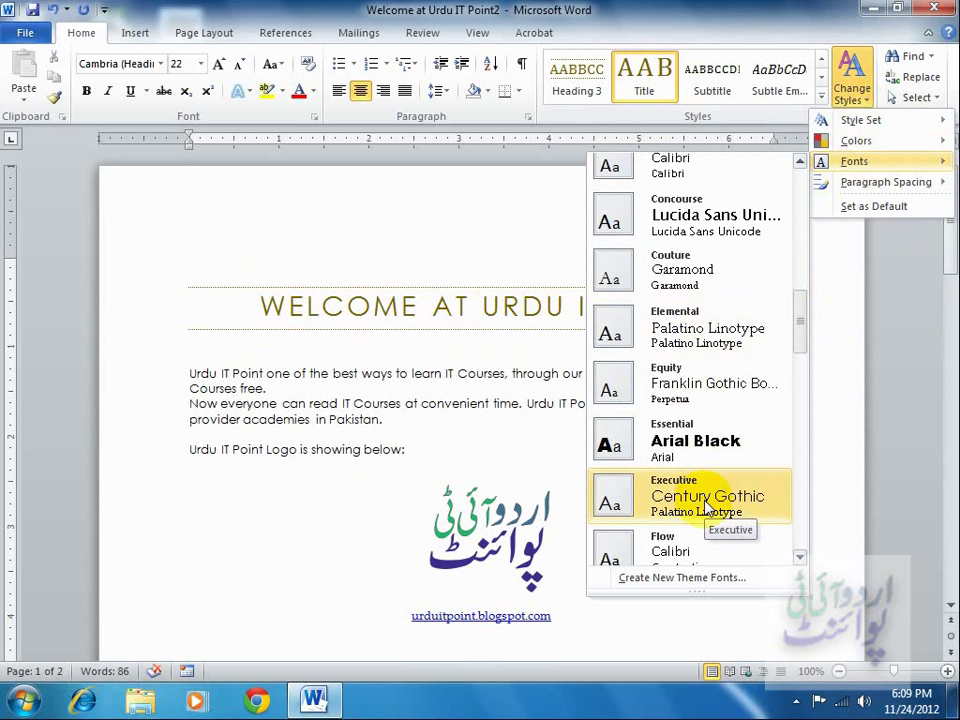
{"action": "left_click", "coordinate": [799, 558]}
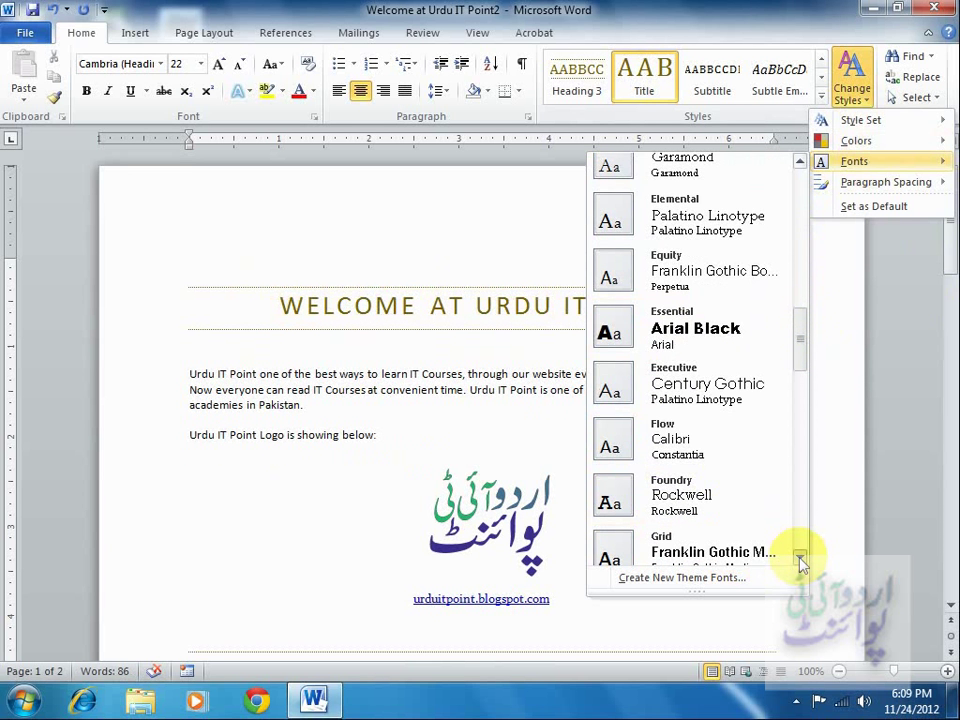
{"action": "left_click", "coordinate": [800, 561]}
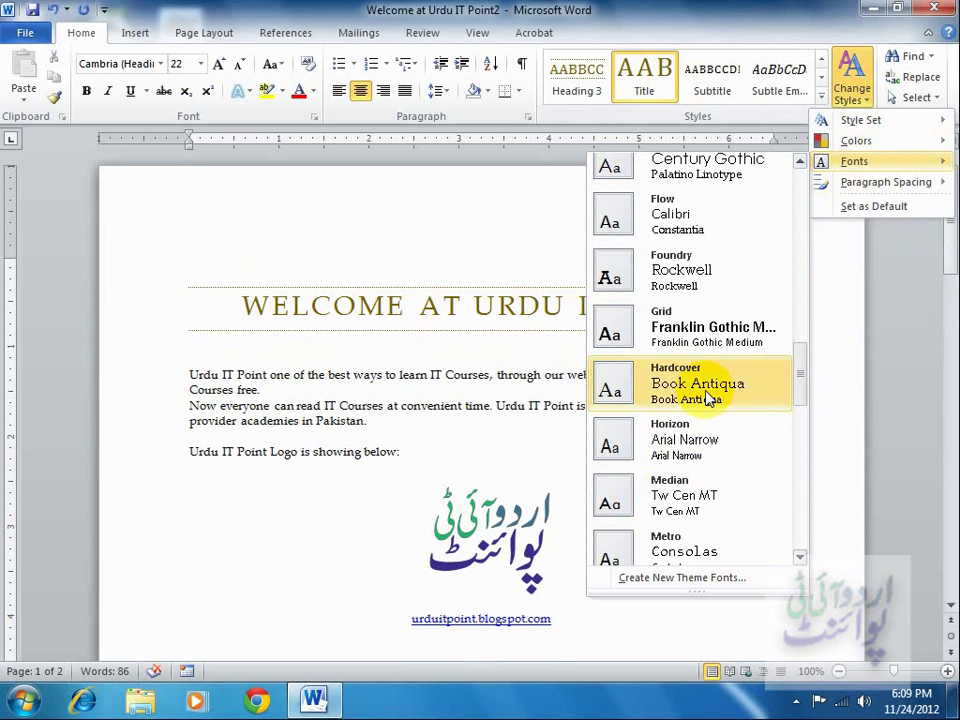
{"action": "left_click", "coordinate": [707, 398]}
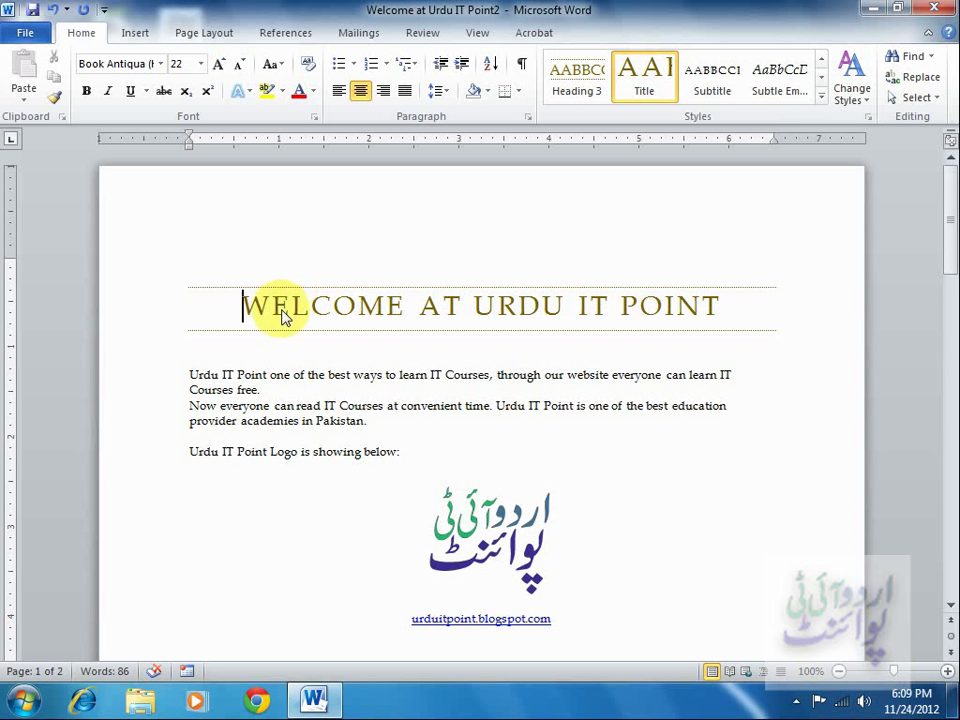
{"action": "left_click_drag", "start_coordinate": [279, 315], "coordinate": [303, 357]}
{"action": "left_click", "coordinate": [313, 315]}
{"action": "left_click", "coordinate": [315, 393]}
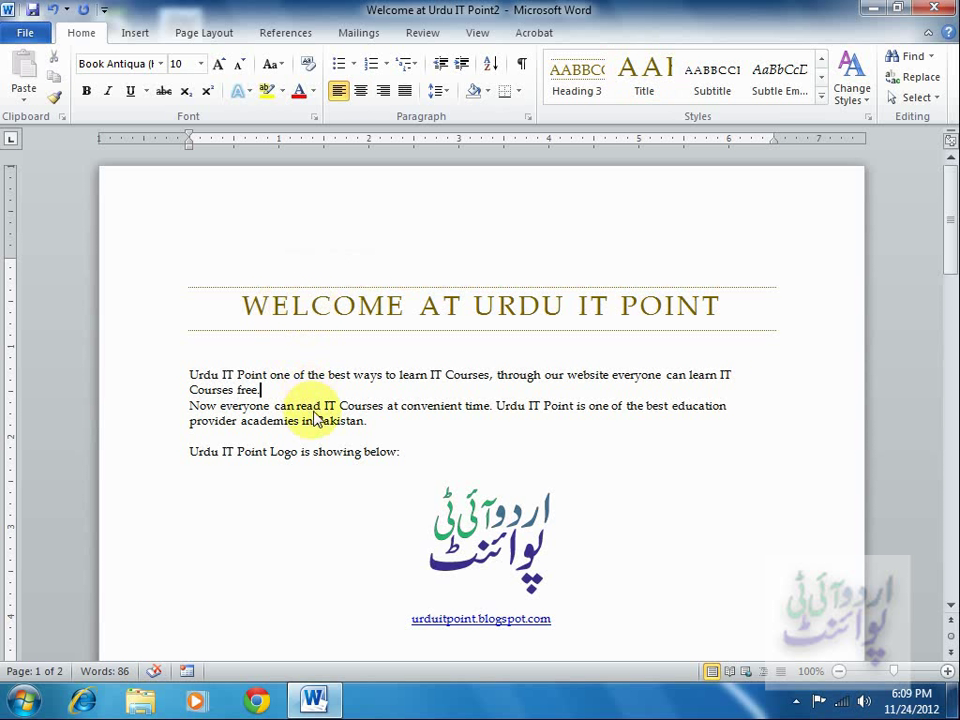
{"action": "left_click", "coordinate": [224, 377]}
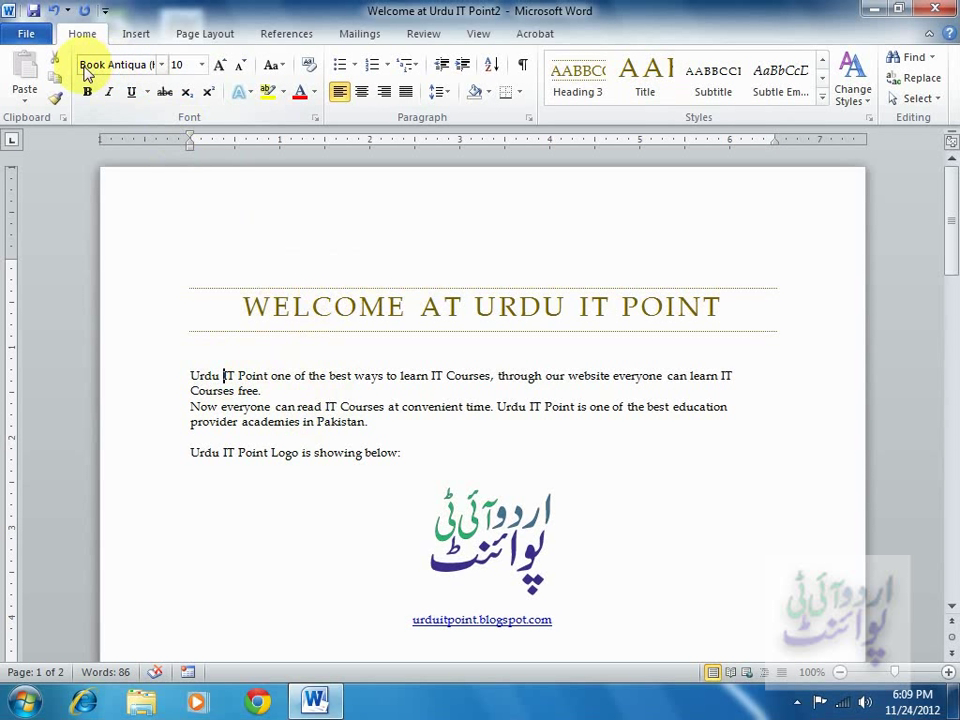
{"action": "left_click", "coordinate": [519, 306]}
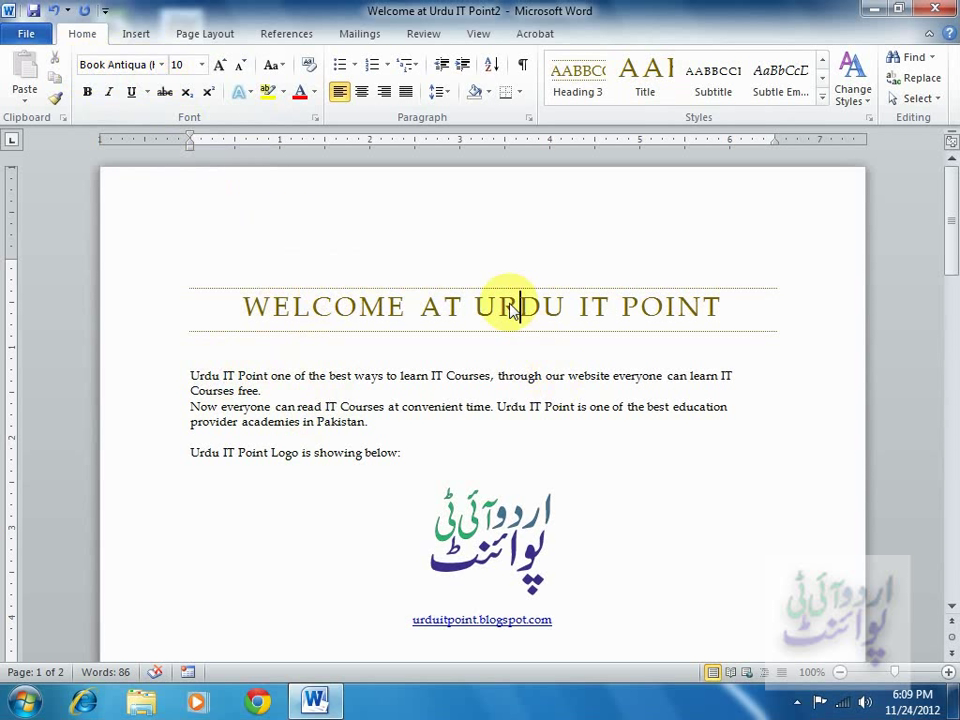
{"action": "left_click", "coordinate": [314, 452]}
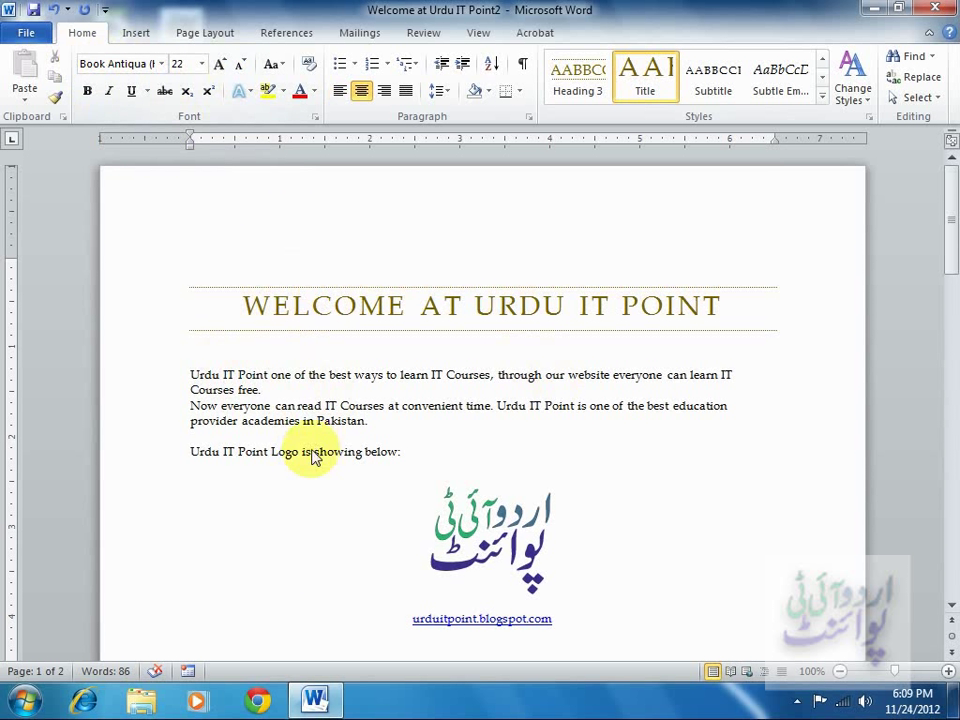
{"action": "left_click", "coordinate": [452, 619]}
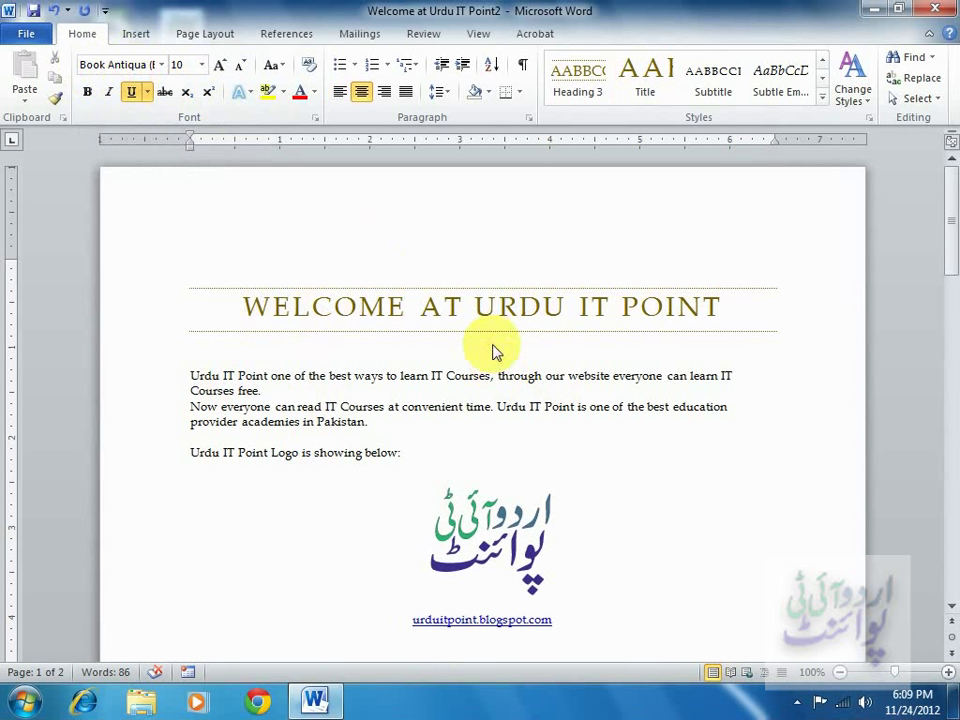
{"action": "left_click", "coordinate": [852, 88]}
{"action": "mouse_move", "coordinate": [857, 176]}
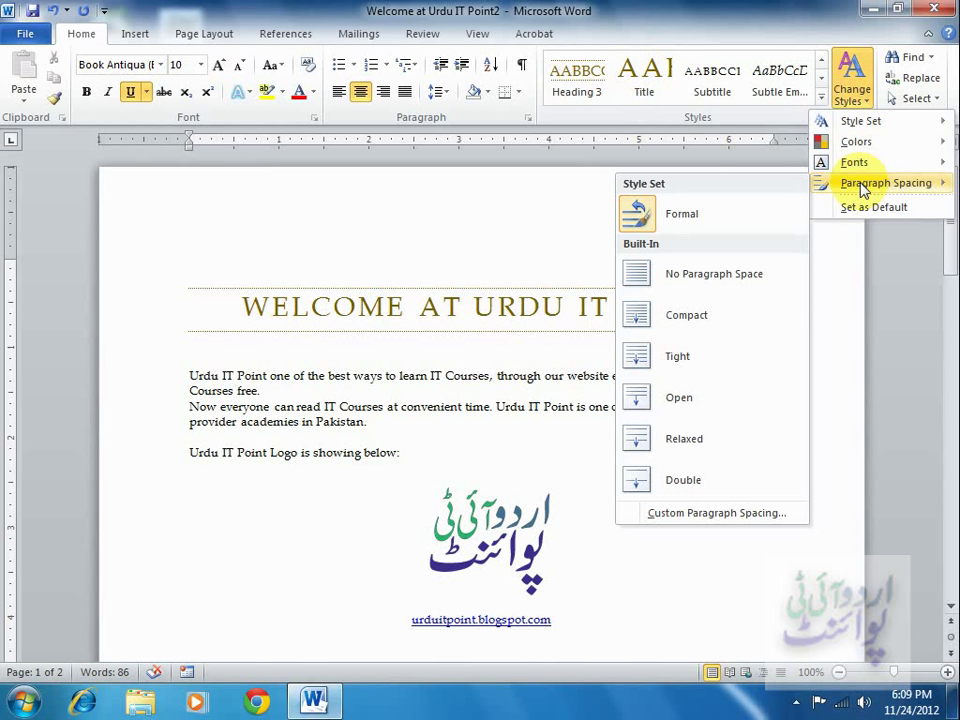
{"action": "left_click", "coordinate": [363, 250]}
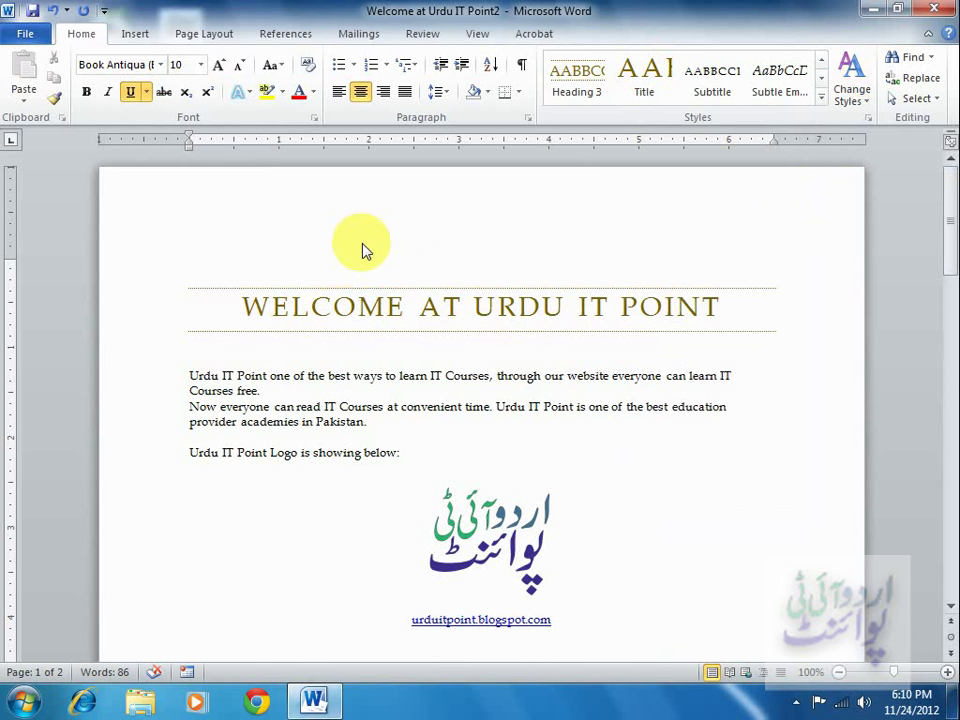